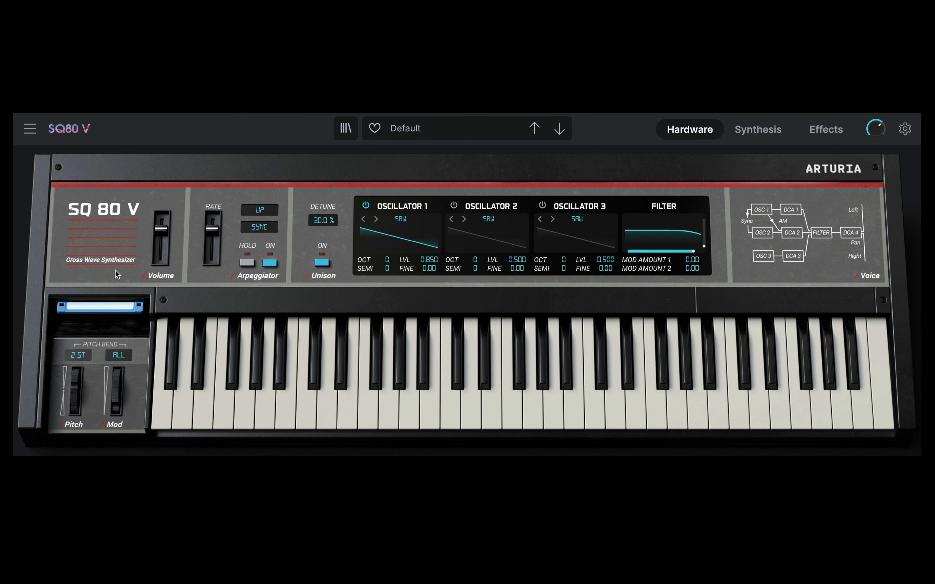
- Open the Synthesis view and turn on Oscillators 2 and 3
{"action": "mouse_move", "coordinate": [161, 232]}
{"action": "left_click", "coordinate": [771, 132]}
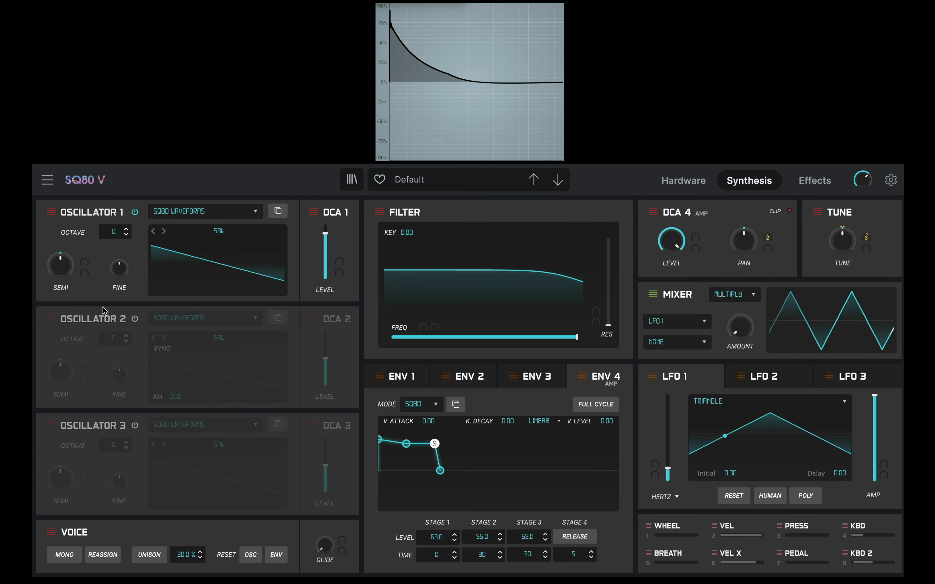
{"action": "left_click", "coordinate": [134, 319]}
{"action": "left_click", "coordinate": [134, 425]}
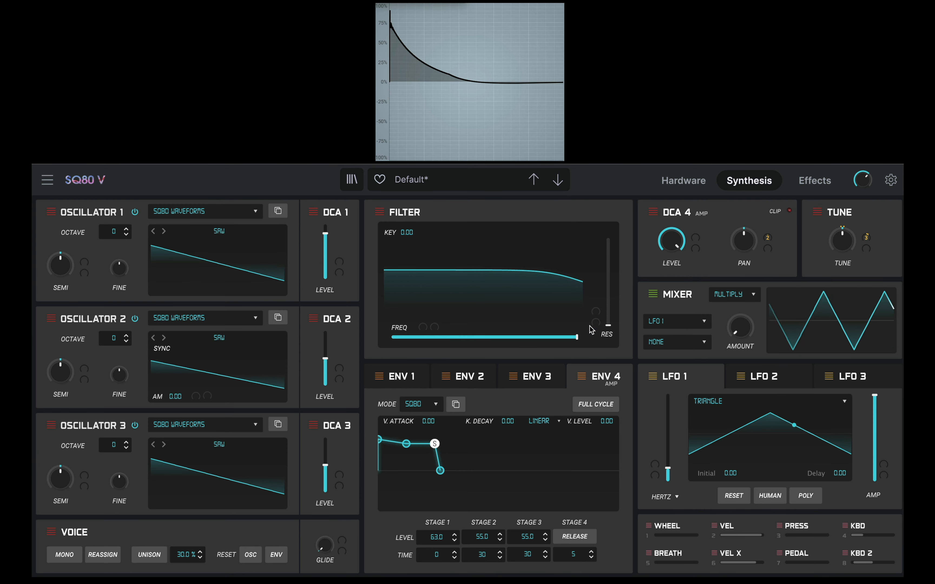
- Look through the settings of the envelopes and of LFO 2 and LFO 3
{"action": "left_click", "coordinate": [427, 384]}
{"action": "left_click", "coordinate": [472, 380]}
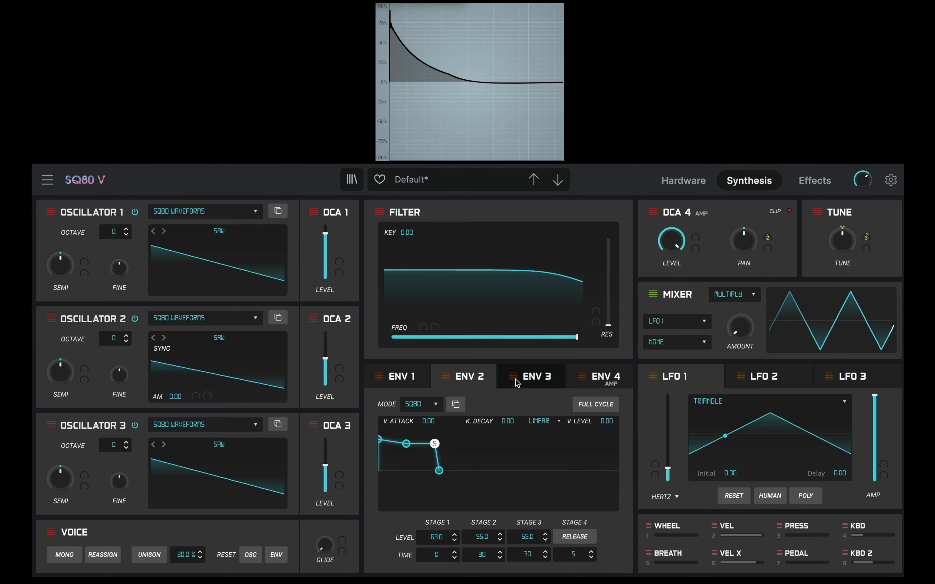
{"action": "left_click", "coordinate": [599, 379]}
{"action": "left_click", "coordinate": [767, 376]}
{"action": "left_click", "coordinate": [879, 380]}
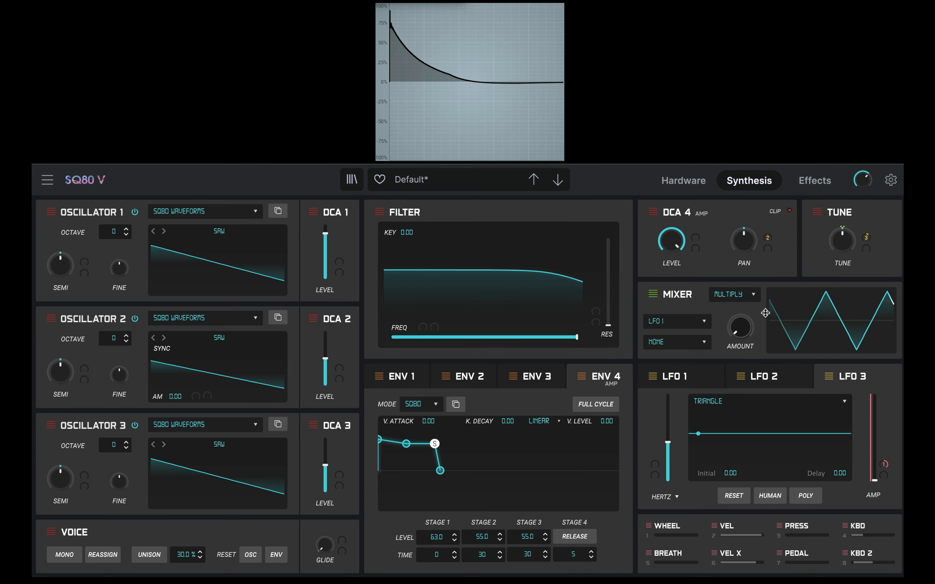
- Review the effect types available for Effect 1, and switch the effects routing to parallel and back to series
{"action": "left_click", "coordinate": [799, 182]}
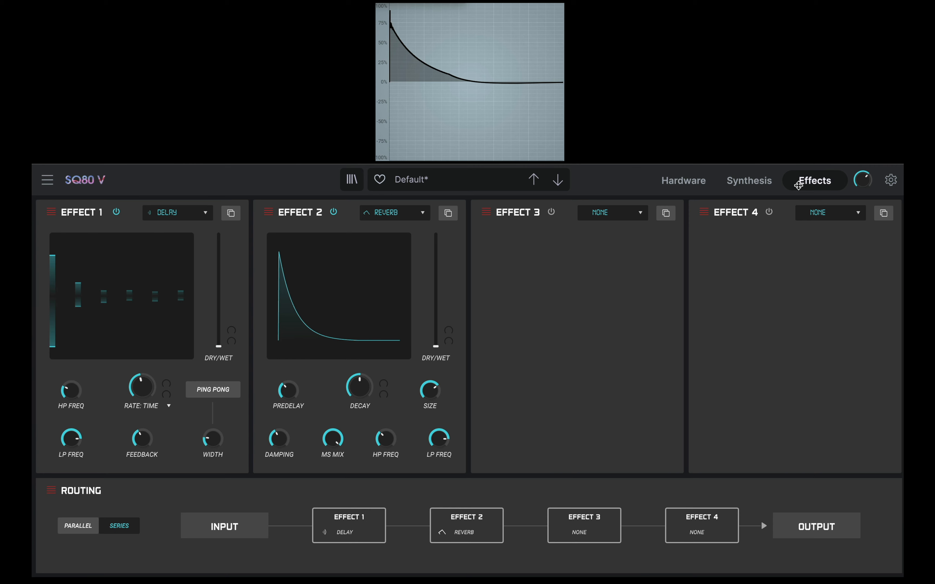
{"action": "left_click", "coordinate": [182, 217]}
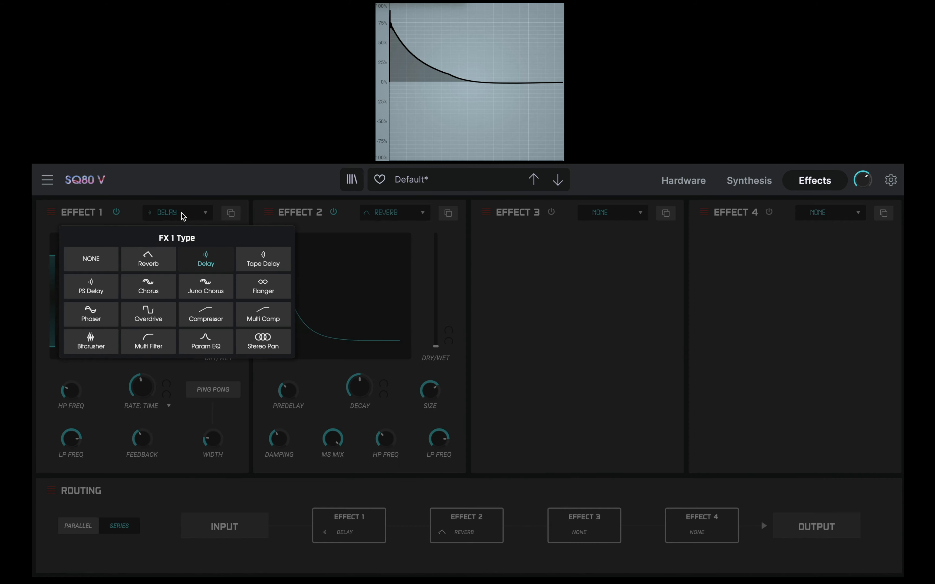
{"action": "left_click", "coordinate": [480, 475]}
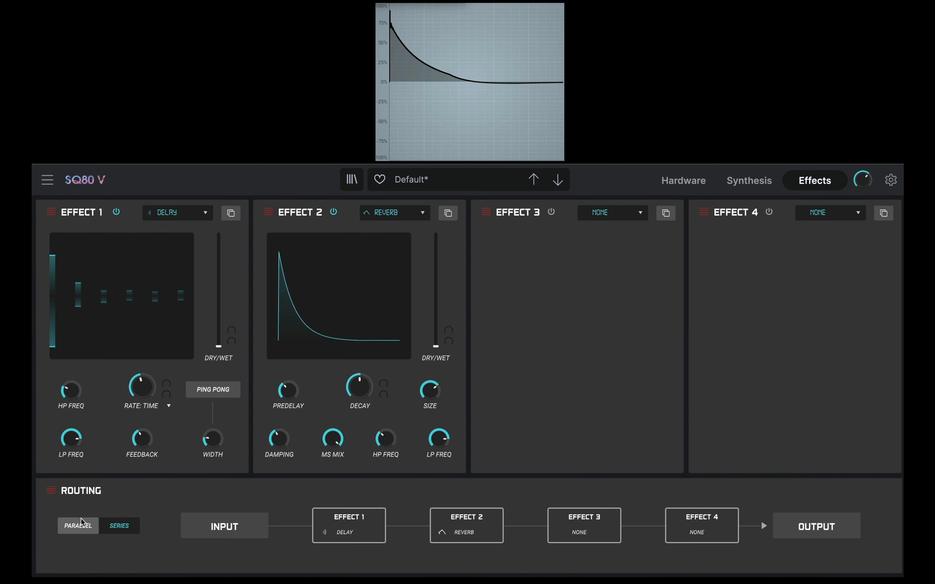
{"action": "left_click", "coordinate": [76, 526]}
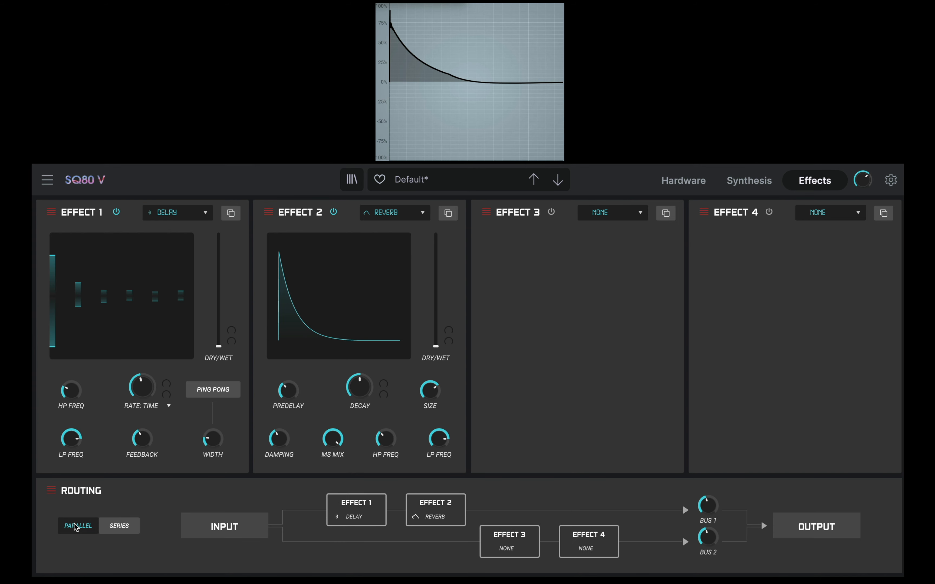
{"action": "left_click", "coordinate": [123, 524]}
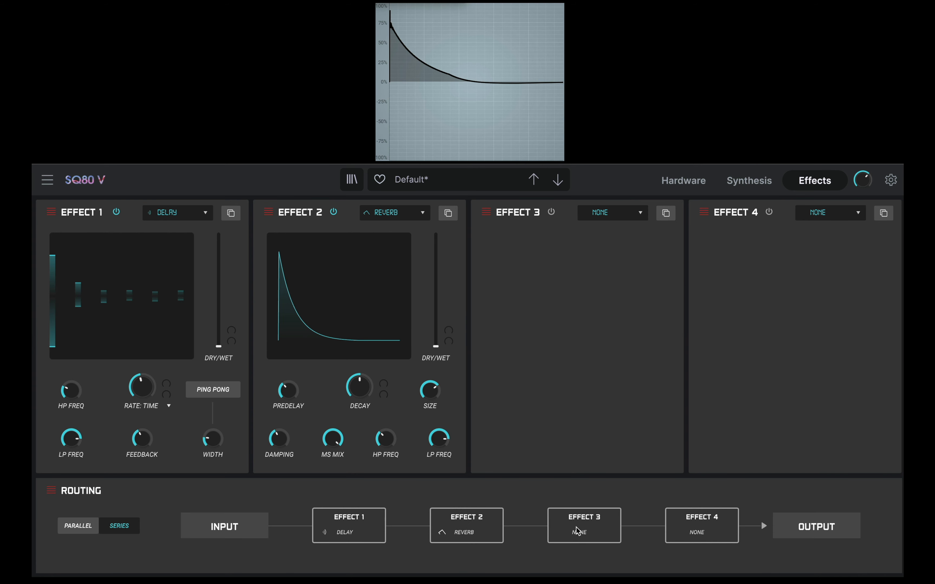
- Return to the Synthesis view, turn off Oscillator 2 and reload the Default preset from the Template type
{"action": "left_click", "coordinate": [749, 181]}
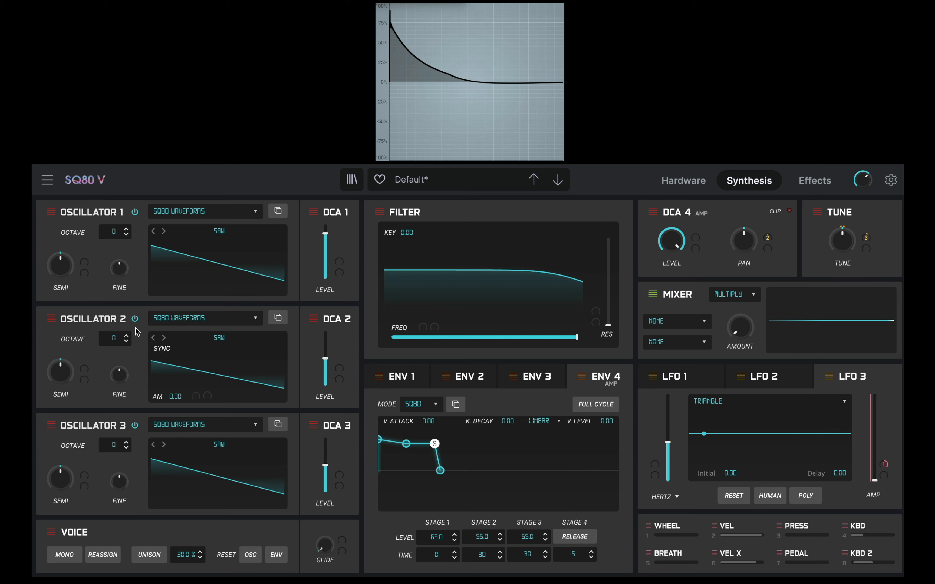
{"action": "left_click", "coordinate": [135, 319]}
{"action": "left_click", "coordinate": [415, 179]}
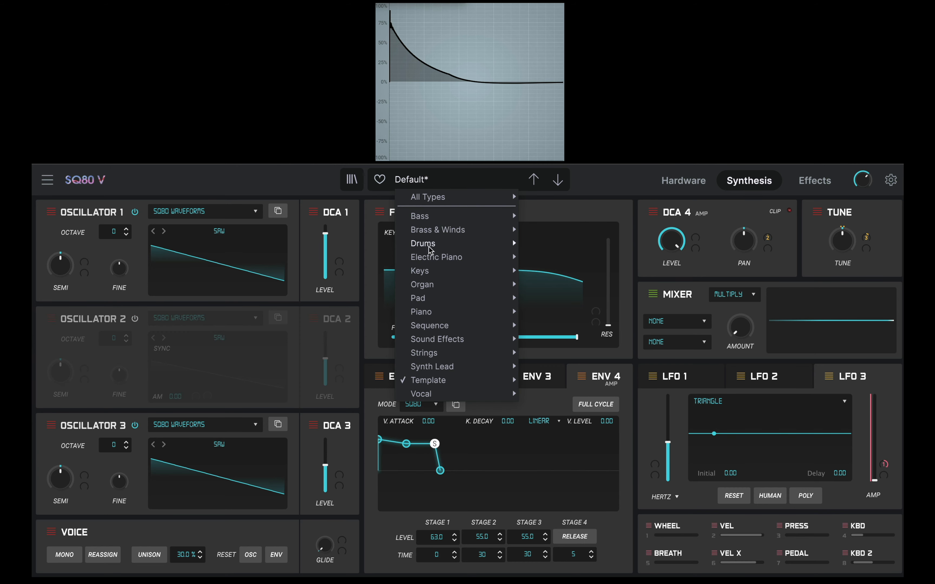
{"action": "mouse_move", "coordinate": [489, 383]}
{"action": "left_click", "coordinate": [546, 382]}
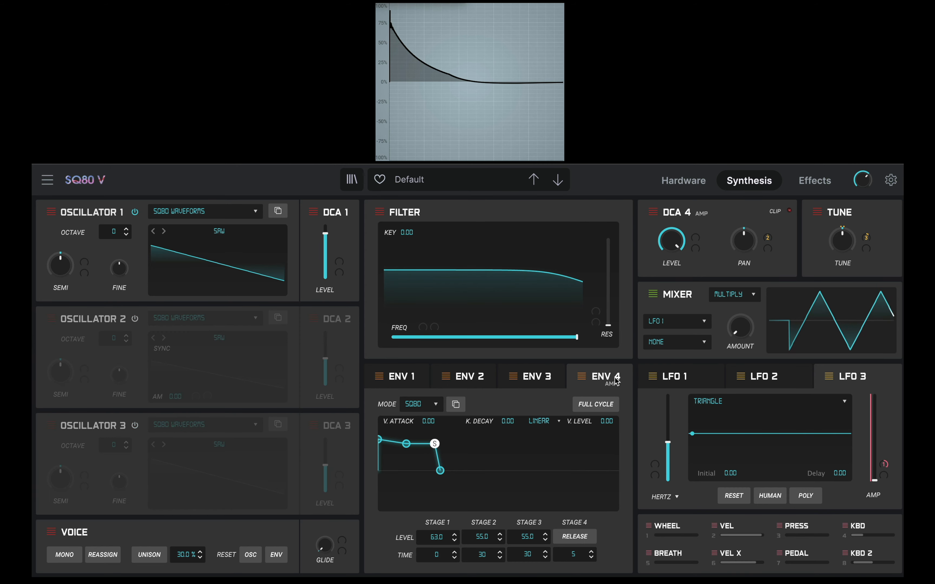
- Switch Oscillator 1's waveform bank to Transwaves, keeping the SAW wave
{"action": "mouse_move", "coordinate": [877, 462]}
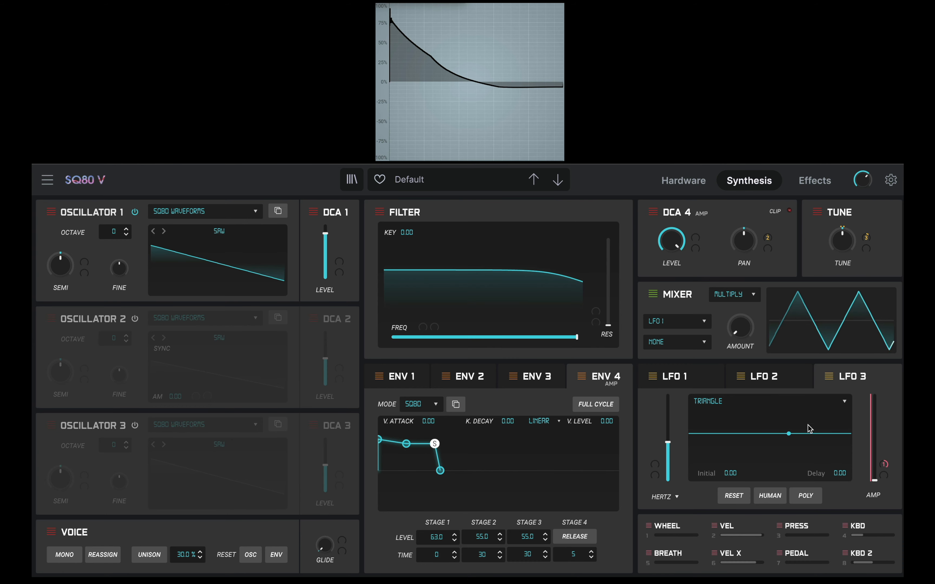
{"action": "left_click", "coordinate": [165, 208]}
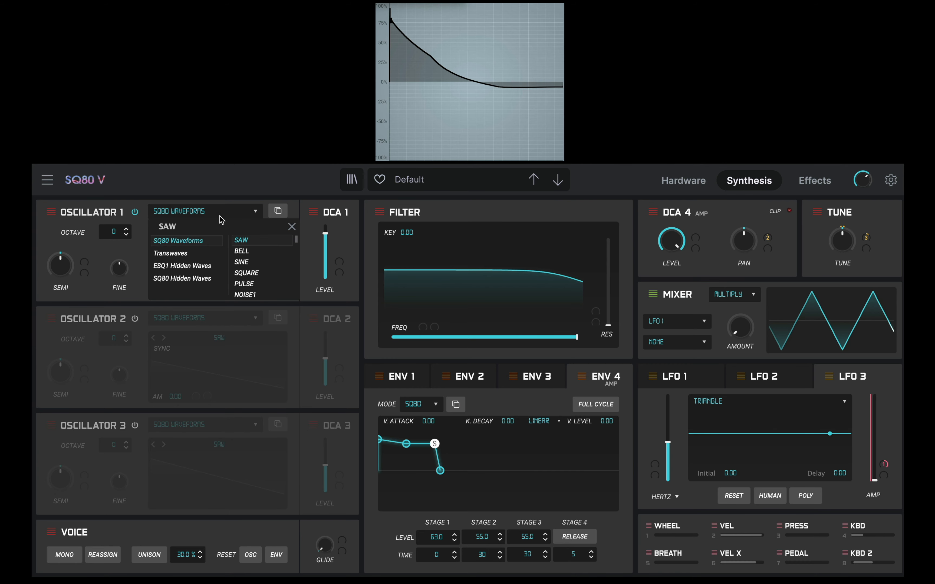
{"action": "left_click", "coordinate": [182, 254]}
{"action": "left_click", "coordinate": [291, 227]}
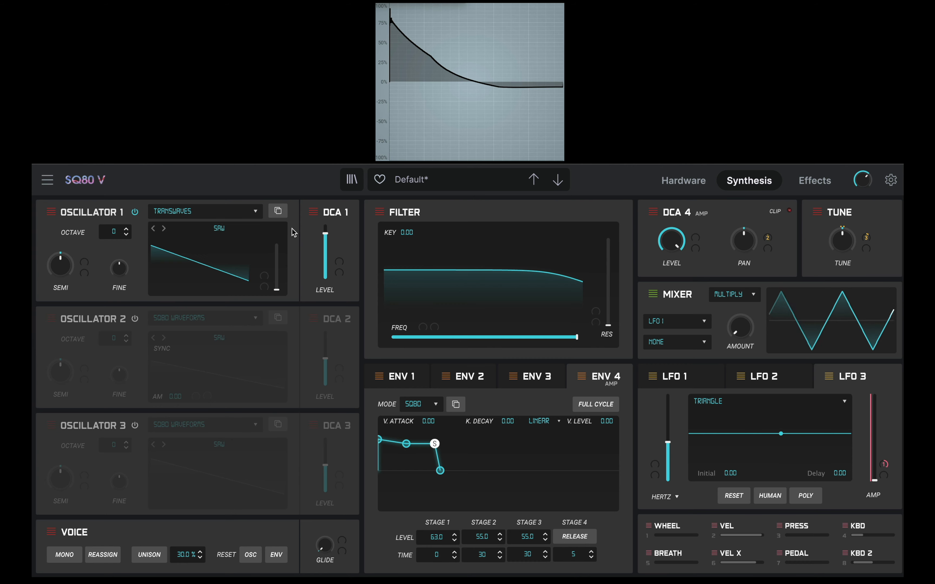
- Turn on Oscillator 2 and set it to the SAW wave from the Transwaves bank
{"action": "left_click", "coordinate": [156, 319]}
{"action": "left_click", "coordinate": [135, 319]}
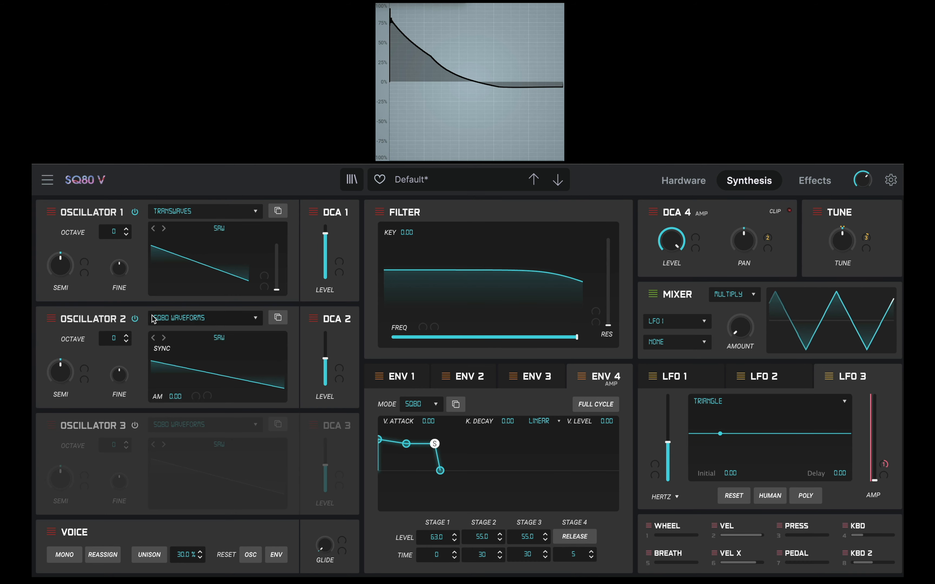
{"action": "left_click", "coordinate": [185, 320]}
{"action": "left_click", "coordinate": [182, 360]}
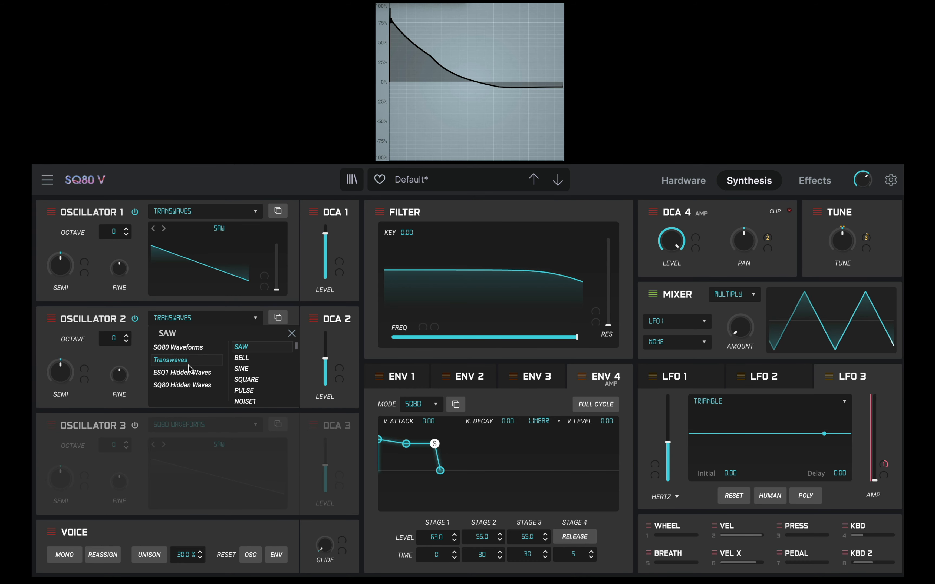
{"action": "left_click", "coordinate": [249, 346]}
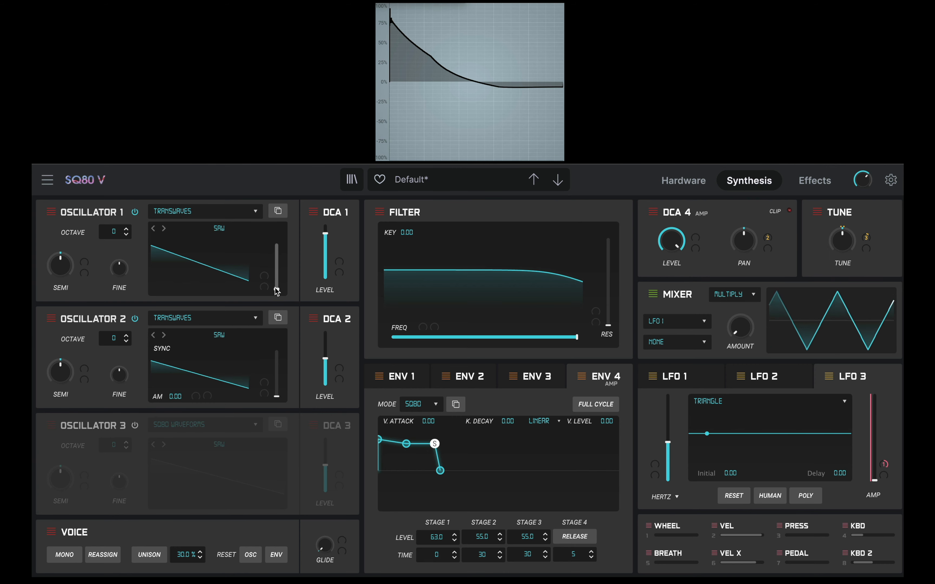
- Lengthen the ENV 4 amp release by setting its stage 4 time to 30
{"action": "mouse_move", "coordinate": [277, 290]}
{"action": "left_mouse_down"}
{"action": "mouse_move", "coordinate": [277, 253]}
{"action": "mouse_move", "coordinate": [277, 296]}
{"action": "left_mouse_up"}
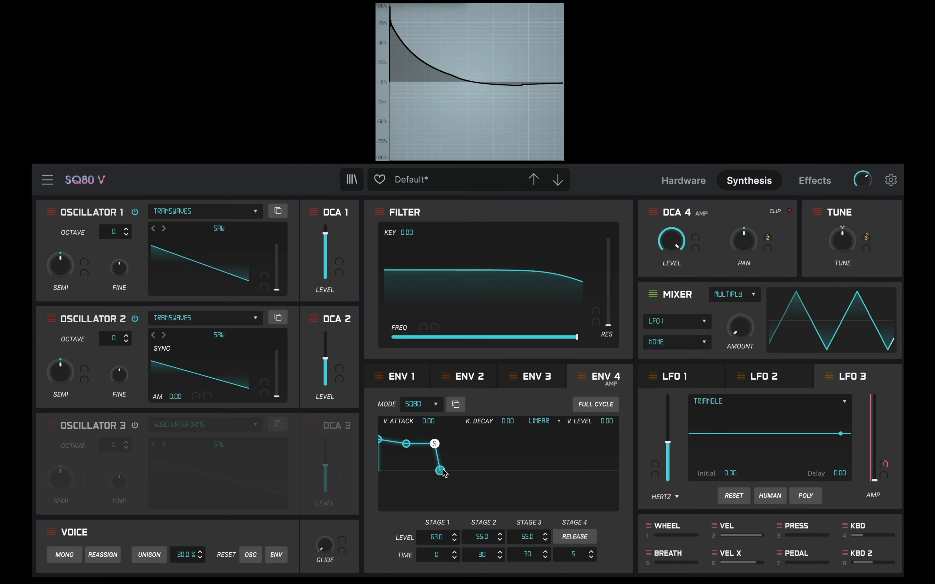
{"action": "left_click_drag", "start_coordinate": [440, 471], "coordinate": [465, 477]}
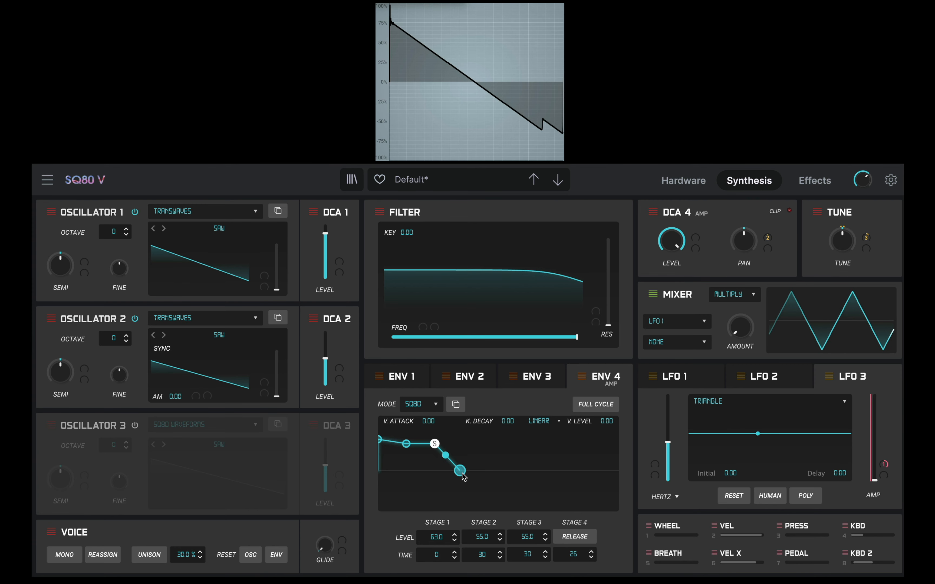
{"action": "left_click_drag", "start_coordinate": [464, 476], "coordinate": [466, 478]}
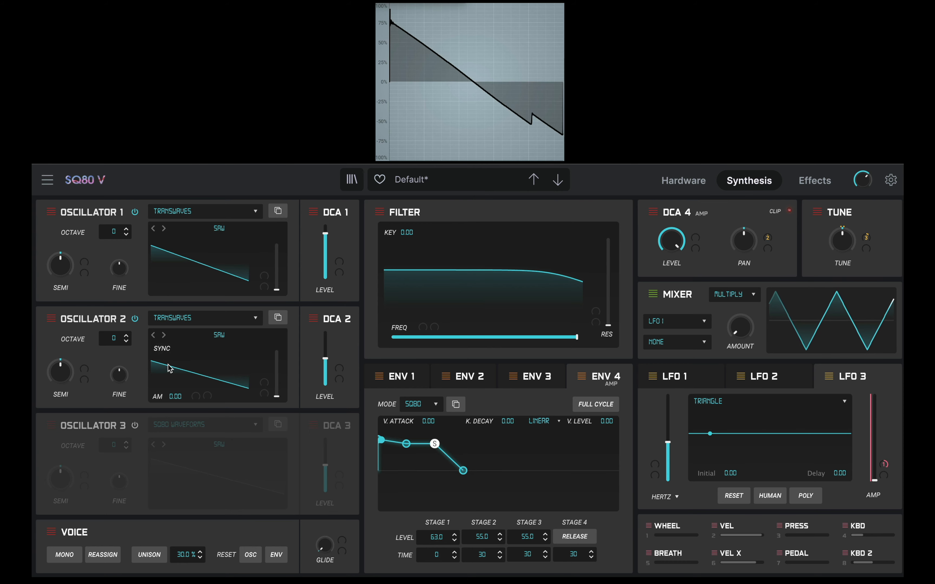
- Detune Oscillator 2 slightly upward with its fine tuning, and balance the mix by lowering DCA 1 and slightly raising DCA 2
{"action": "left_click_drag", "start_coordinate": [119, 380], "coordinate": [128, 361]}
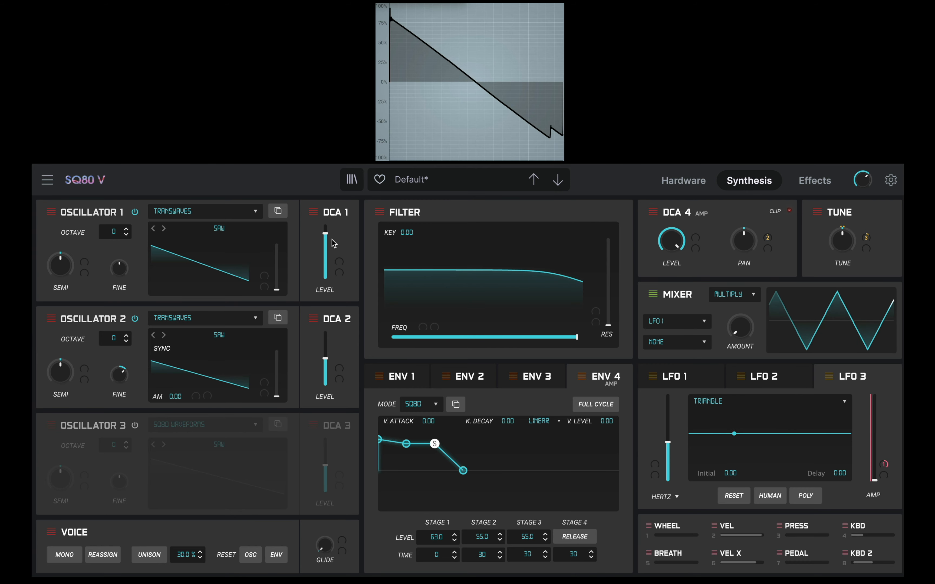
{"action": "left_click_drag", "start_coordinate": [332, 244], "coordinate": [319, 273]}
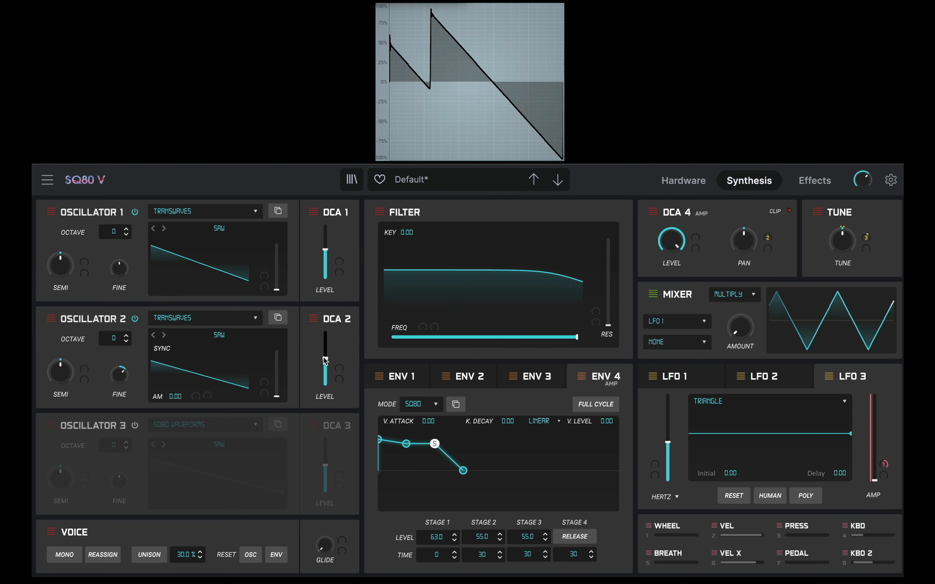
{"action": "mouse_move", "coordinate": [326, 360]}
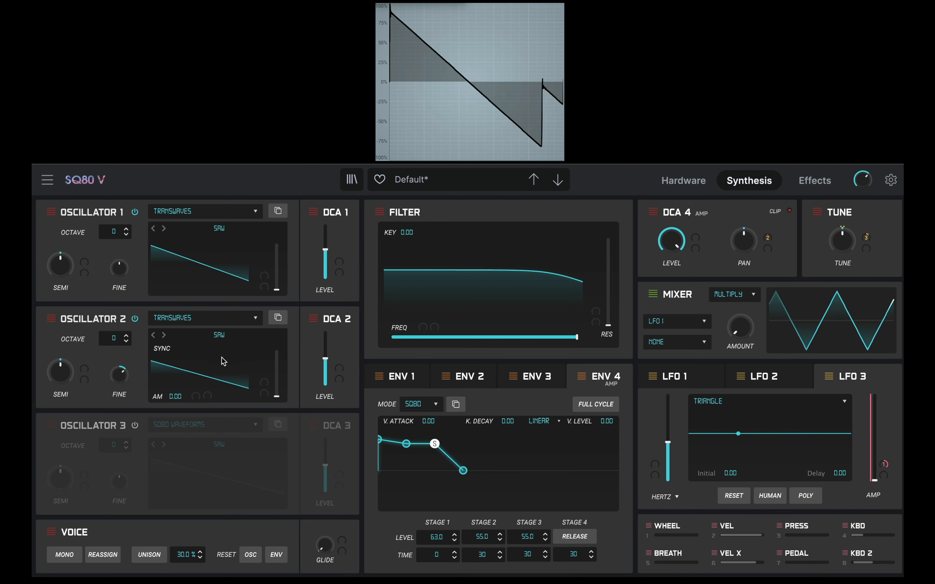
{"action": "left_click_drag", "start_coordinate": [123, 380], "coordinate": [123, 375]}
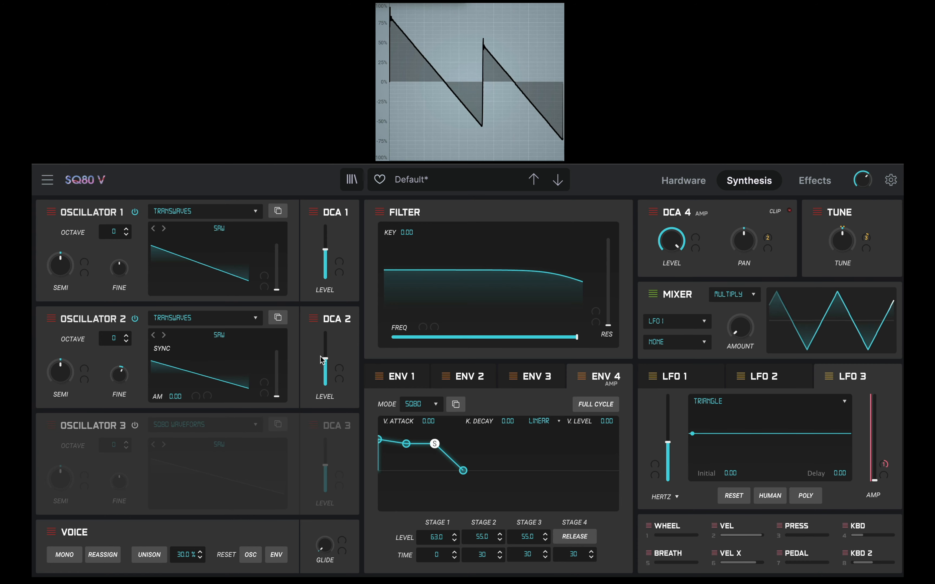
{"action": "left_click_drag", "start_coordinate": [325, 359], "coordinate": [326, 356]}
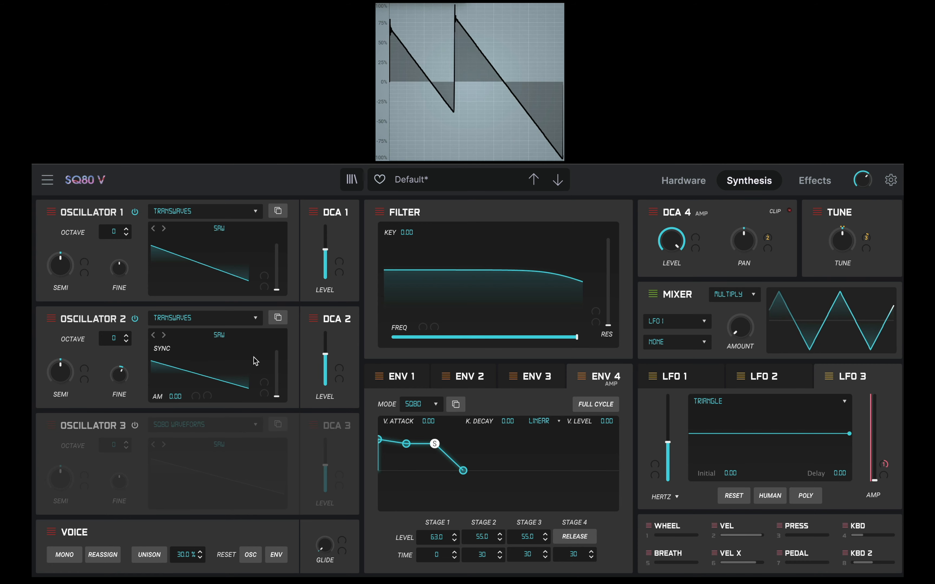
{"action": "mouse_move", "coordinate": [114, 384]}
{"action": "left_mouse_down"}
{"action": "mouse_move", "coordinate": [123, 346]}
{"action": "mouse_move", "coordinate": [119, 379]}
{"action": "mouse_move", "coordinate": [126, 349]}
{"action": "mouse_move", "coordinate": [128, 373]}
{"action": "left_mouse_up"}
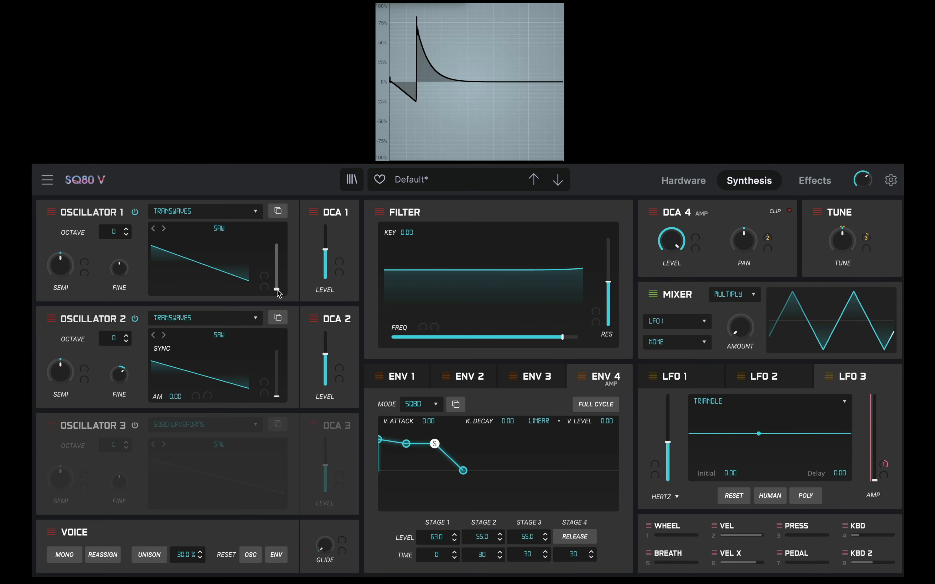
- Change LFO 1's rate type to Sync and set its rate to 2
{"action": "left_click", "coordinate": [676, 380]}
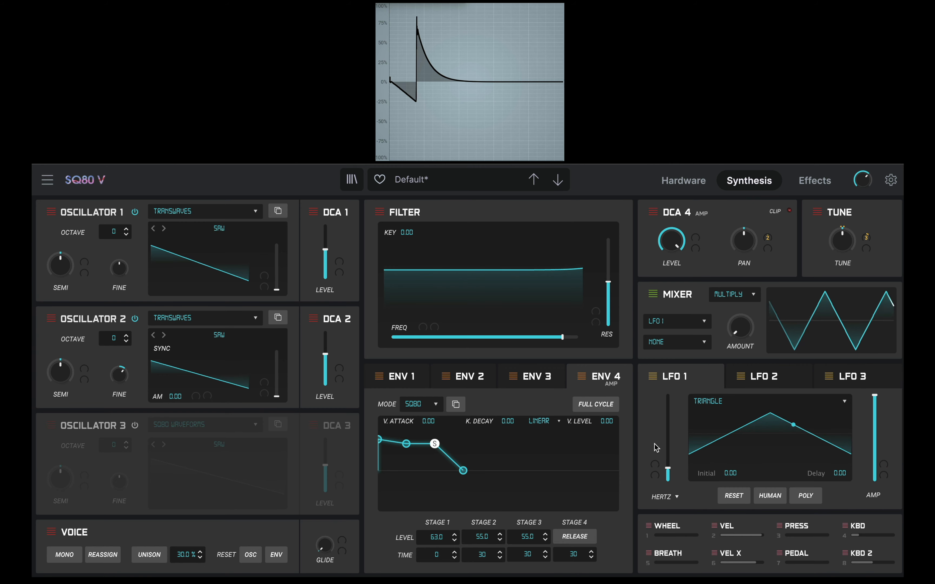
{"action": "left_click", "coordinate": [678, 498]}
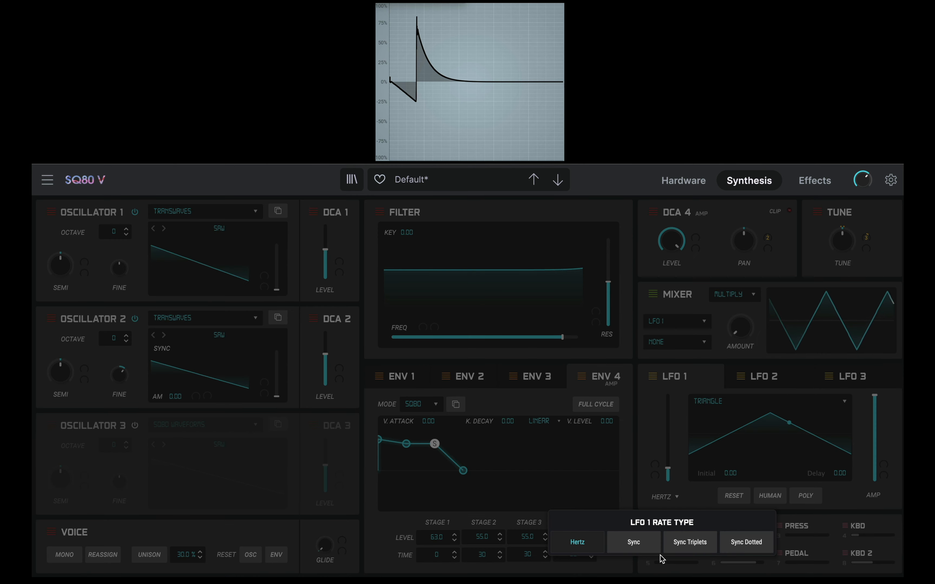
{"action": "left_click", "coordinate": [647, 543]}
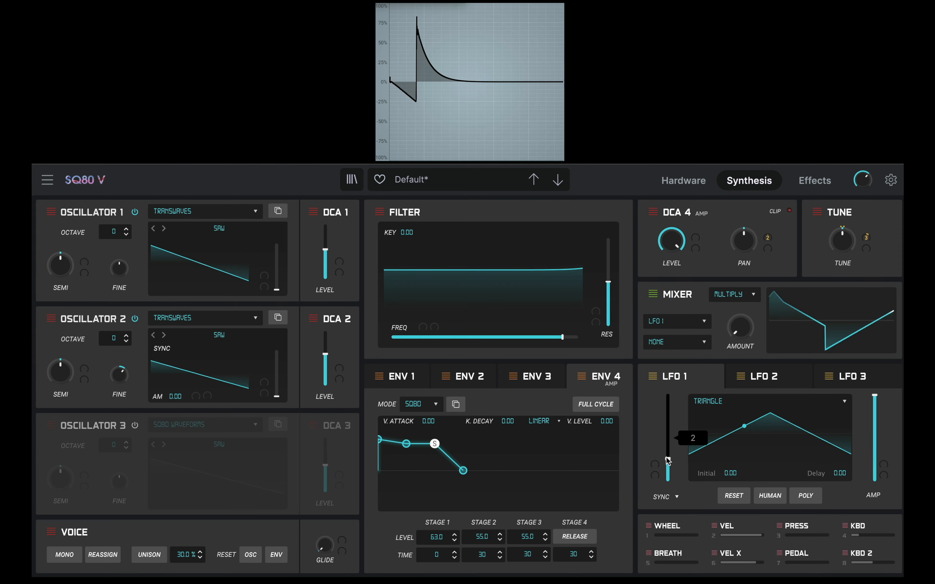
- Assign LFO 1 as Oscillator 1's first wave source, increase its modulation amount and raise the wave position to about halfway
{"action": "left_click", "coordinate": [263, 276]}
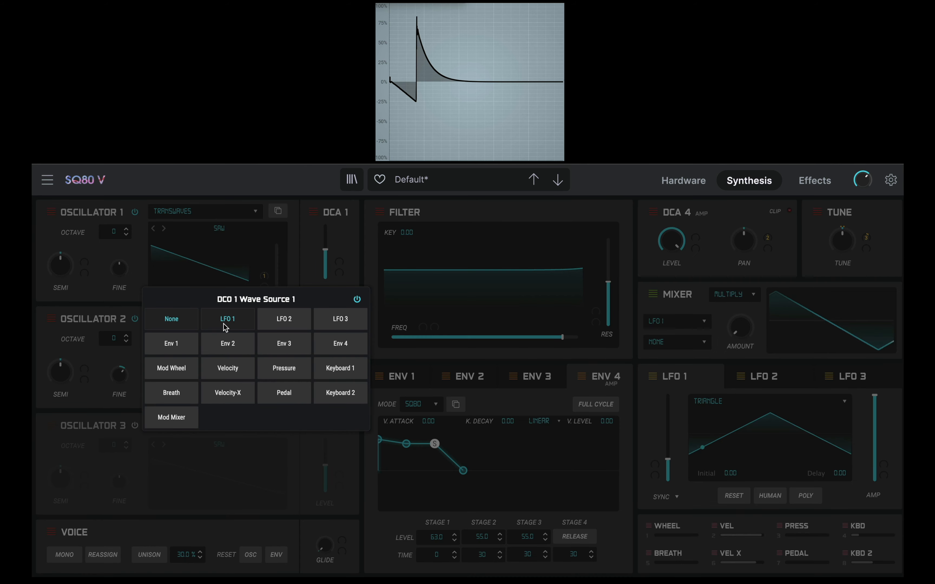
{"action": "left_click", "coordinate": [224, 324]}
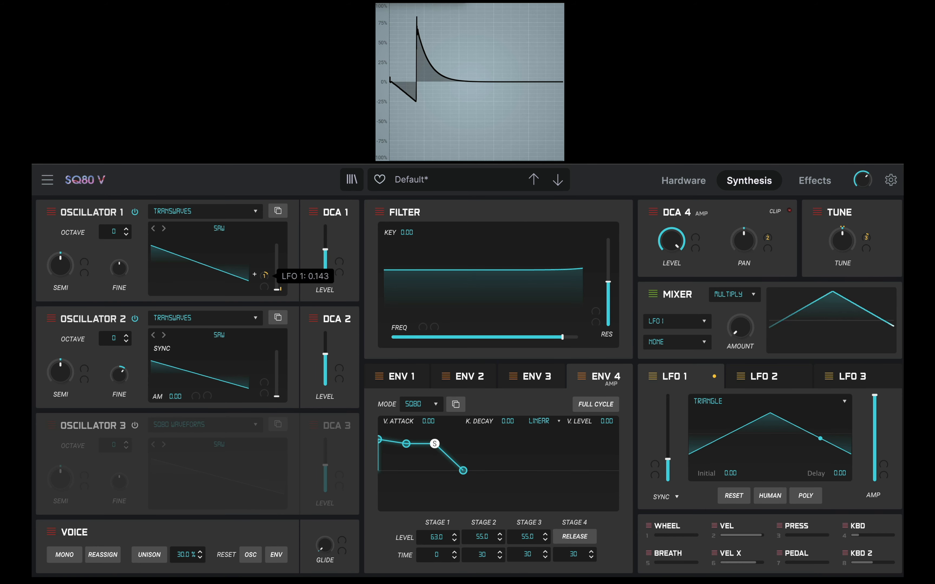
{"action": "mouse_move", "coordinate": [264, 276]}
{"action": "left_mouse_down"}
{"action": "mouse_move", "coordinate": [276, 282]}
{"action": "mouse_move", "coordinate": [277, 273]}
{"action": "left_mouse_up"}
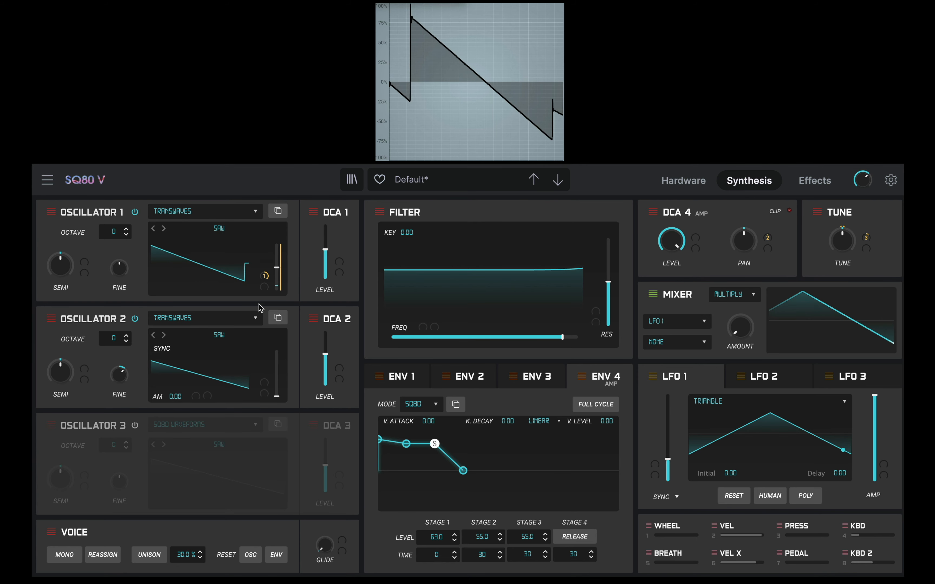
- Reset Oscillator 2's fine tuning and assign LFO 1 as its first wave source with a modulation amount of about 0.72
{"action": "double_click", "coordinate": [120, 381]}
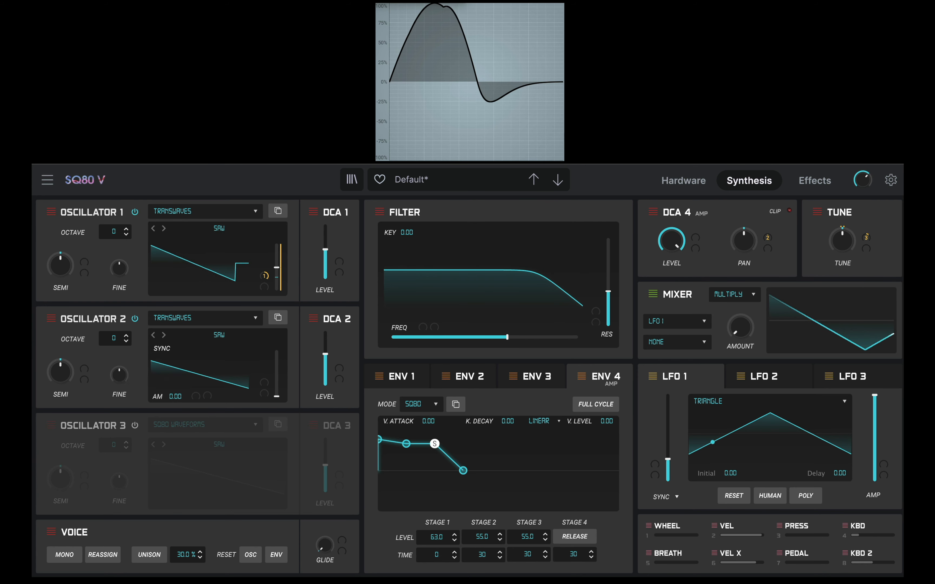
{"action": "left_click", "coordinate": [258, 382]}
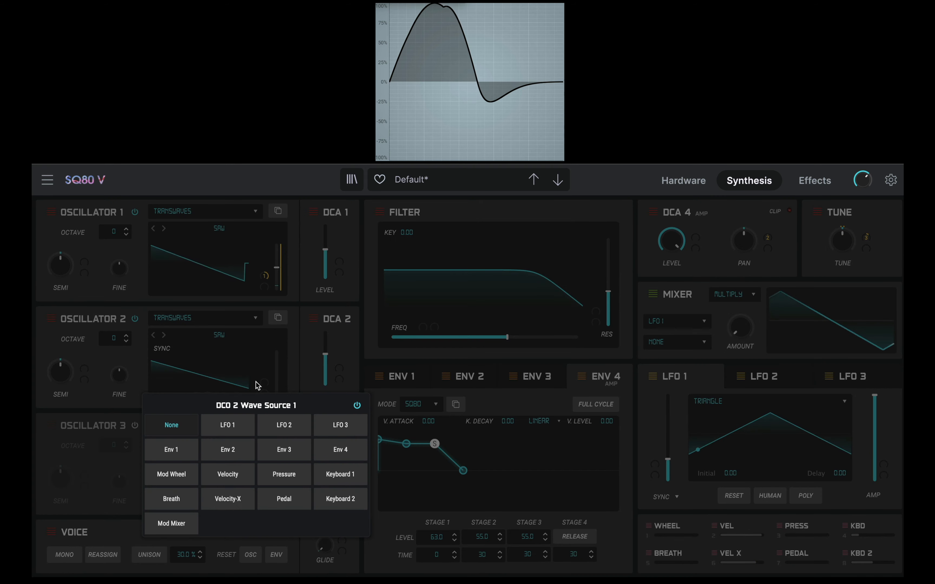
{"action": "left_click", "coordinate": [228, 425]}
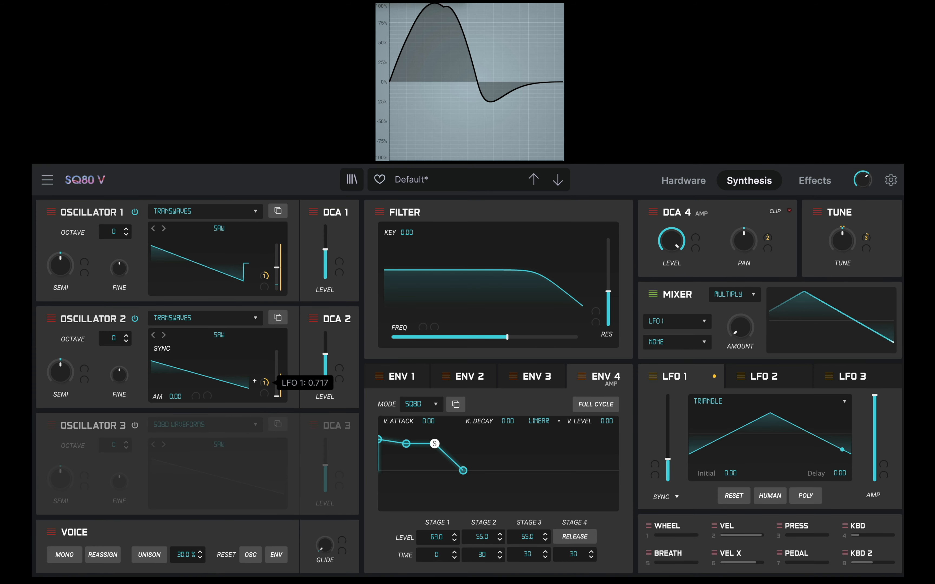
- Raise Oscillator 2's wave position to about halfway and fine-adjust the wave positions of both oscillators around that point
{"action": "left_click_drag", "start_coordinate": [276, 396], "coordinate": [276, 372]}
{"action": "mouse_move", "coordinate": [277, 268]}
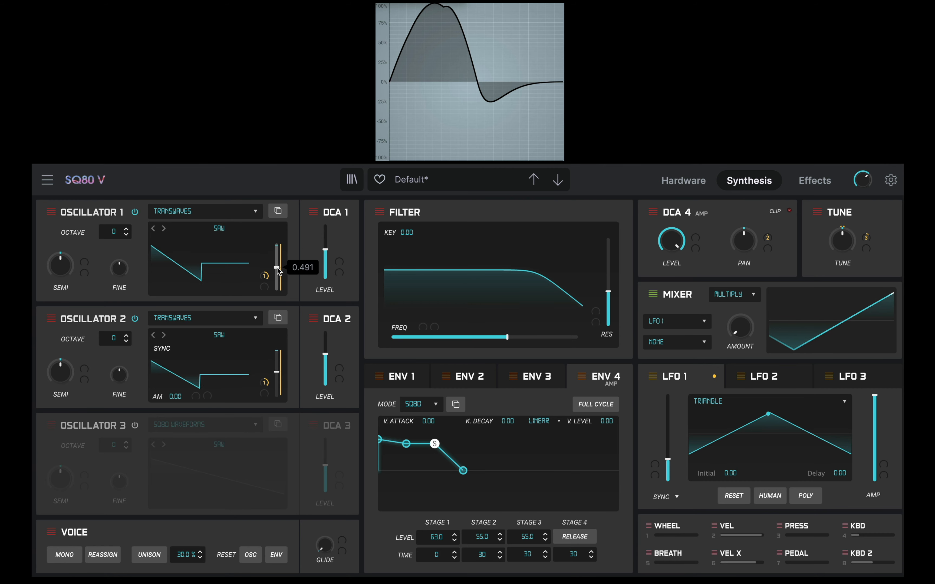
{"action": "left_click_drag", "start_coordinate": [278, 268], "coordinate": [276, 269]}
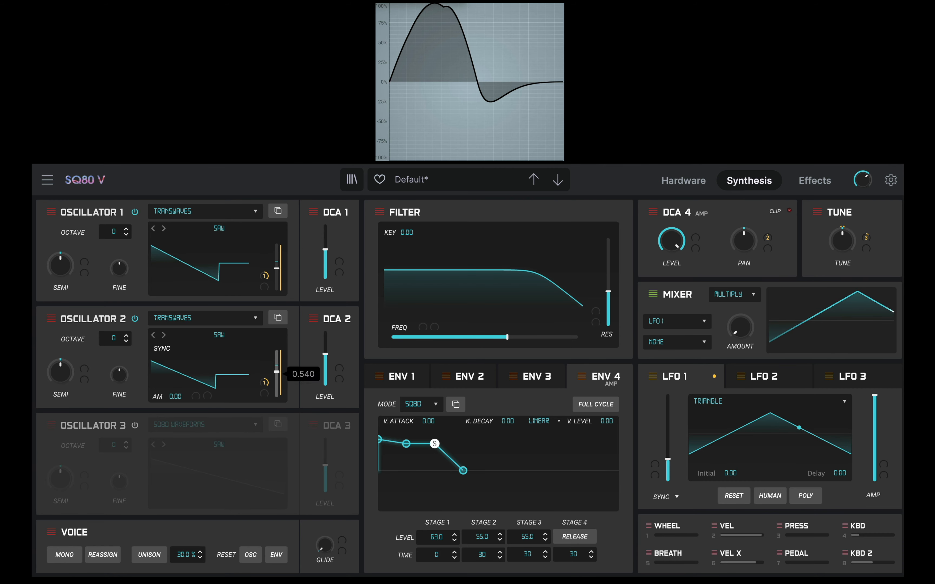
{"action": "left_click_drag", "start_coordinate": [277, 372], "coordinate": [277, 372]}
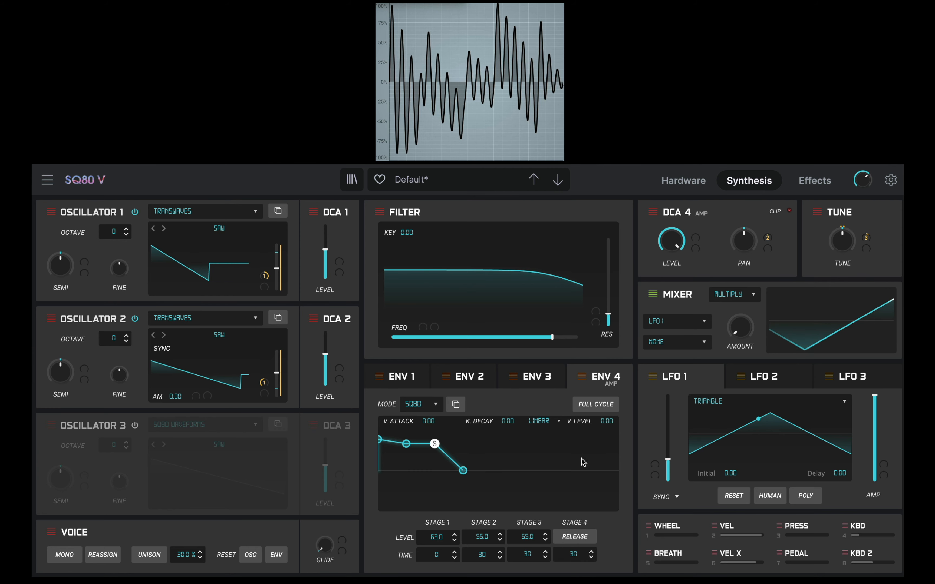
- Slow down LFO 1's synced rate and raise the filter resonance to about 0.64
{"action": "left_click_drag", "start_coordinate": [668, 459], "coordinate": [668, 459]}
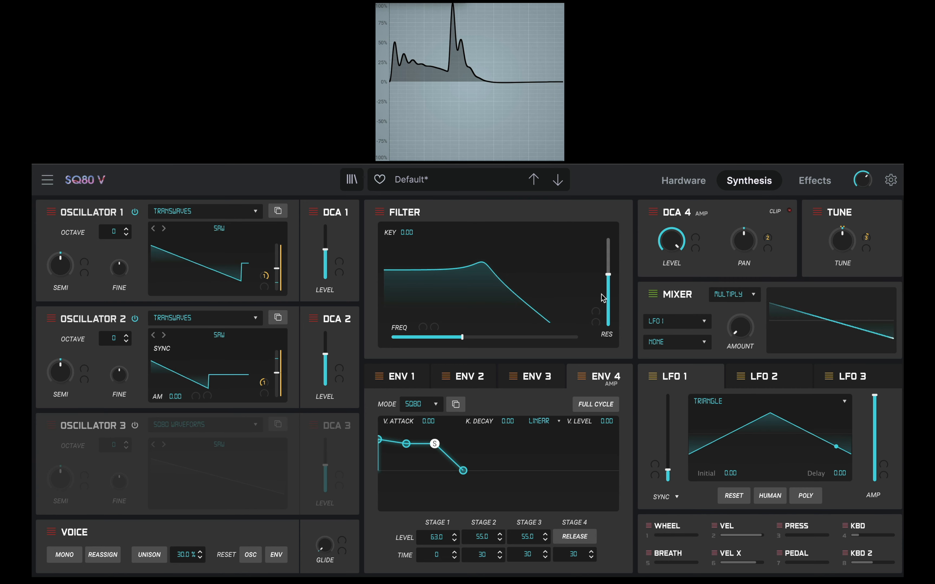
{"action": "left_click_drag", "start_coordinate": [606, 309], "coordinate": [607, 291]}
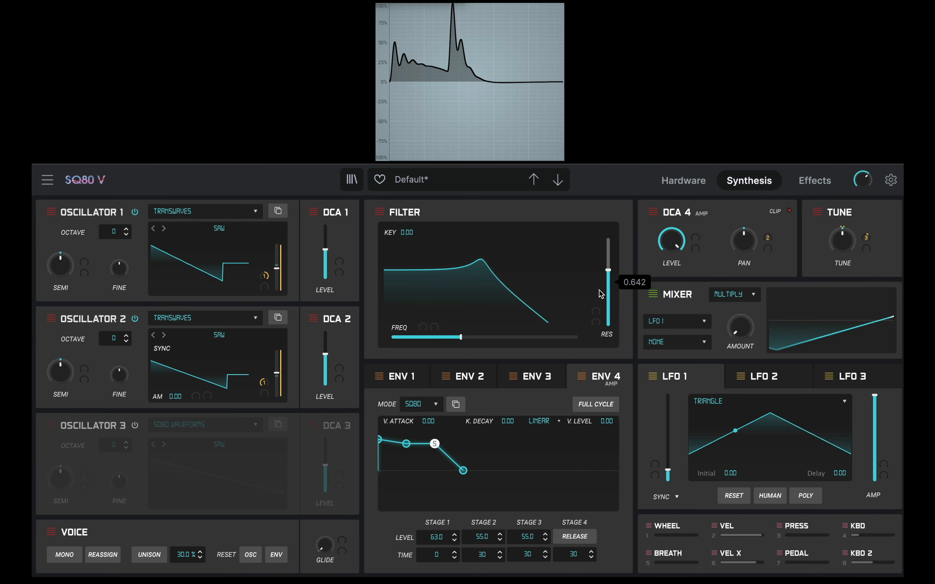
- Try LFO 1 as the first filter resonance source and reset its modulation amount
{"action": "left_click", "coordinate": [585, 312]}
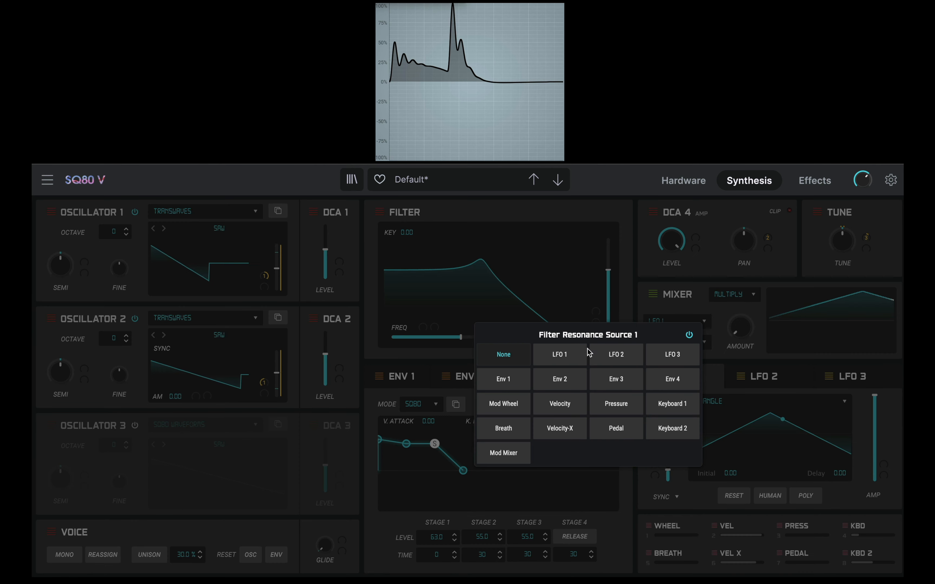
{"action": "left_click", "coordinate": [586, 354]}
{"action": "left_click_drag", "start_coordinate": [597, 315], "coordinate": [596, 312]}
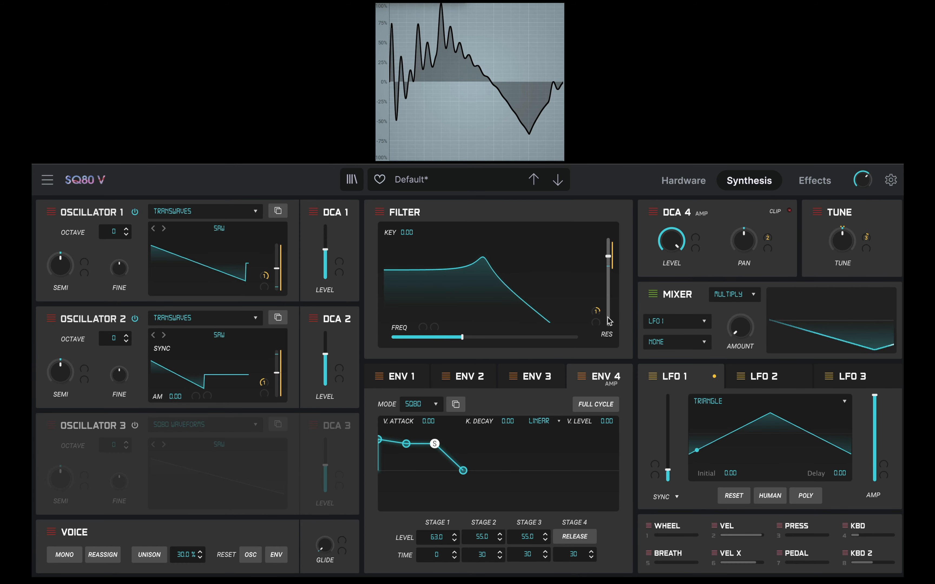
{"action": "double_click", "coordinate": [598, 315]}
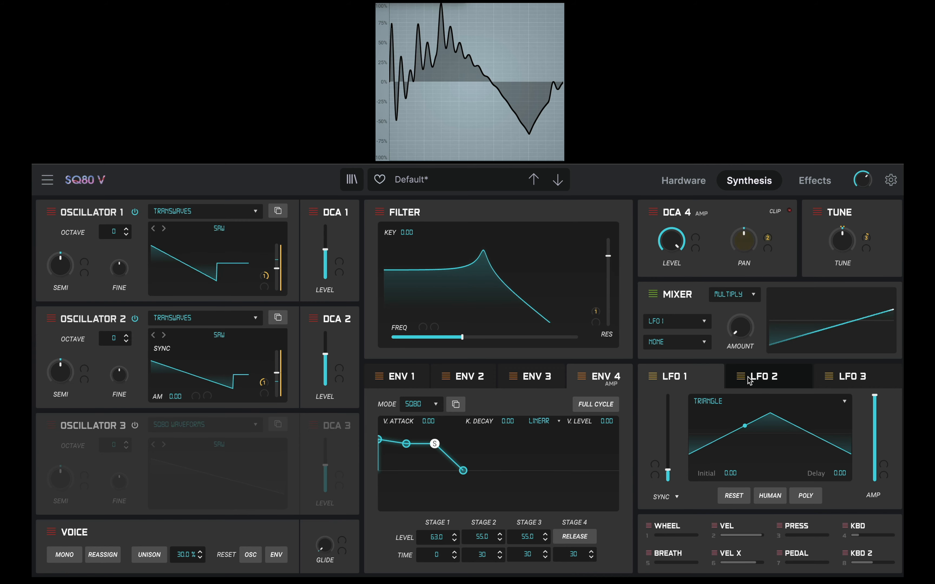
- Change LFO 2's rate type to Sync and set its rate to 1/2
{"action": "left_click", "coordinate": [730, 382]}
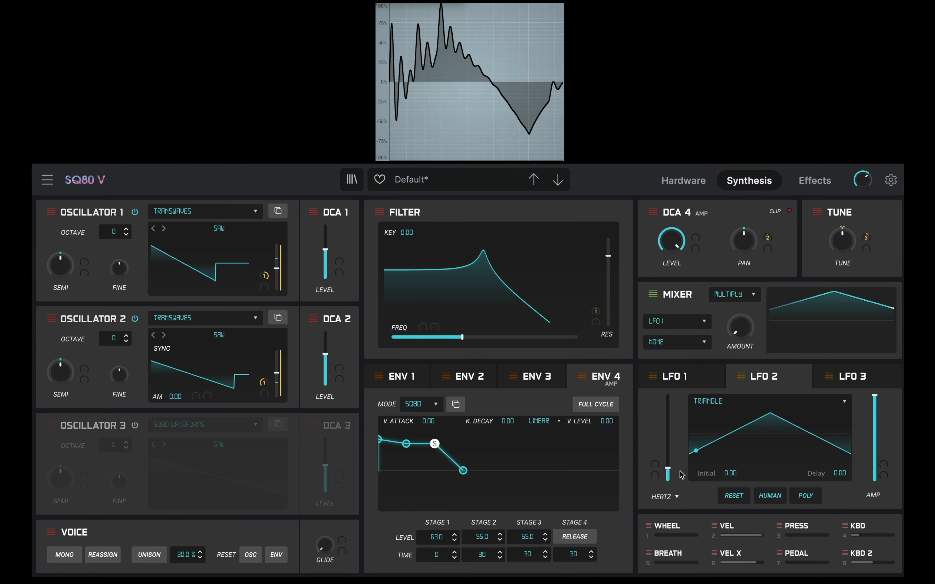
{"action": "left_click", "coordinate": [664, 497]}
{"action": "left_click", "coordinate": [669, 489]}
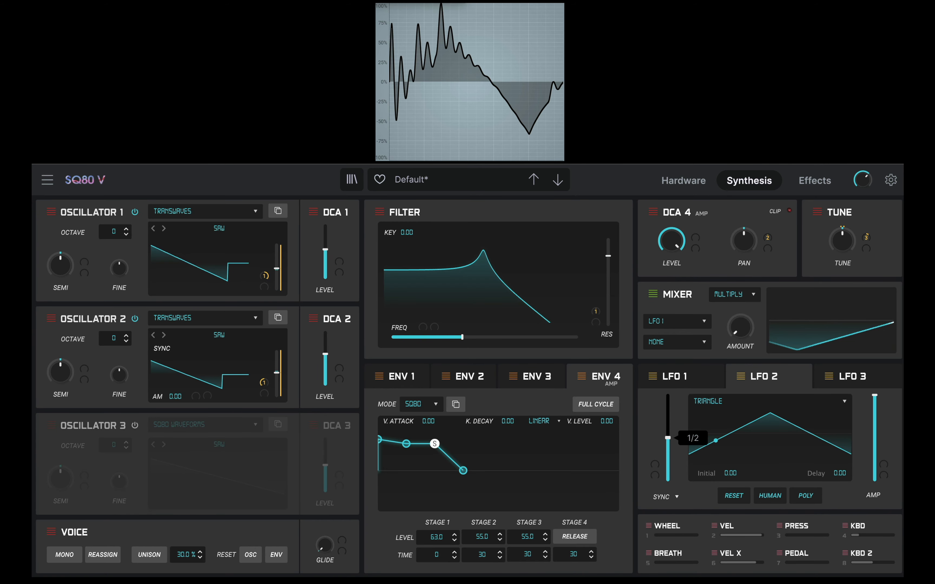
- Assign LFO 2 as the filter's first resonance source and increase its modulation amount
{"action": "left_click", "coordinate": [588, 311]}
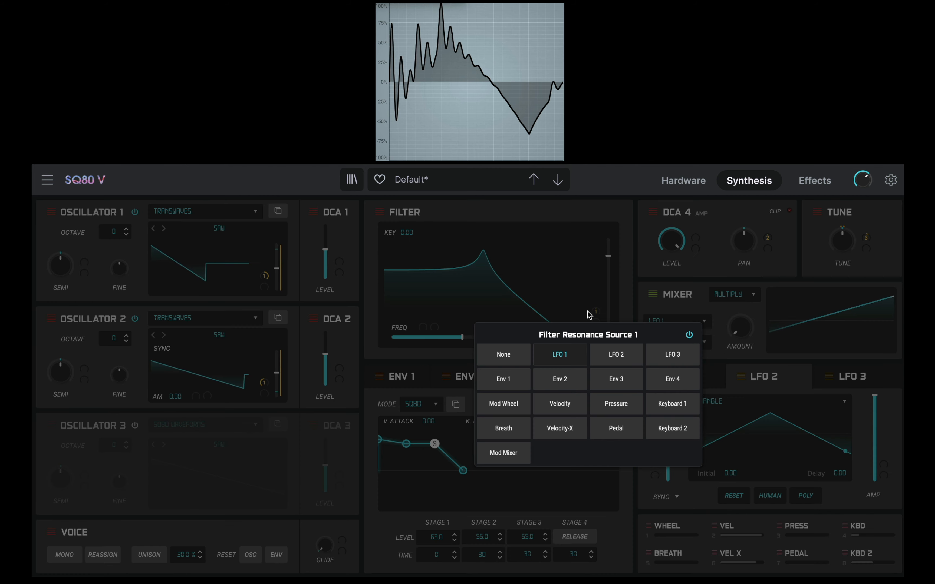
{"action": "left_click", "coordinate": [599, 359]}
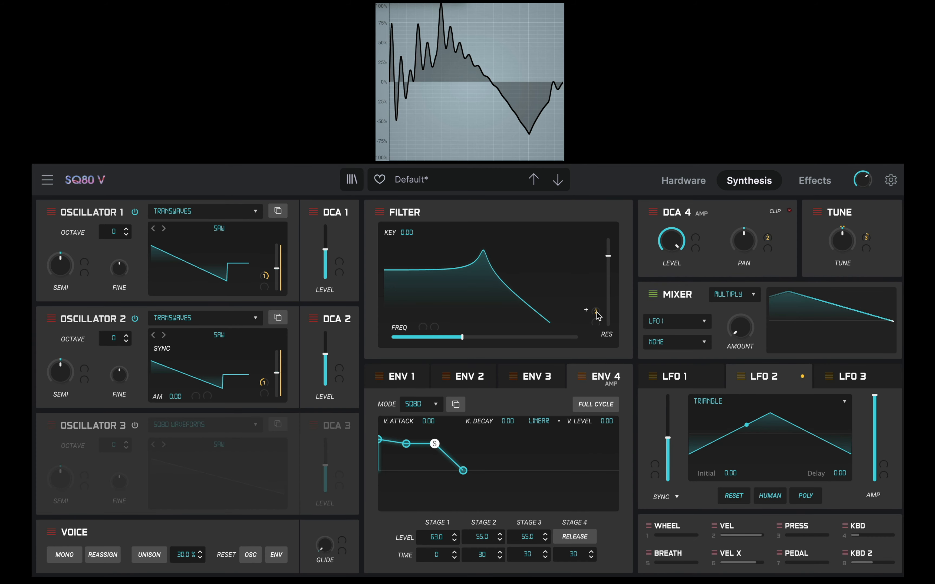
{"action": "left_click_drag", "start_coordinate": [597, 313], "coordinate": [593, 297]}
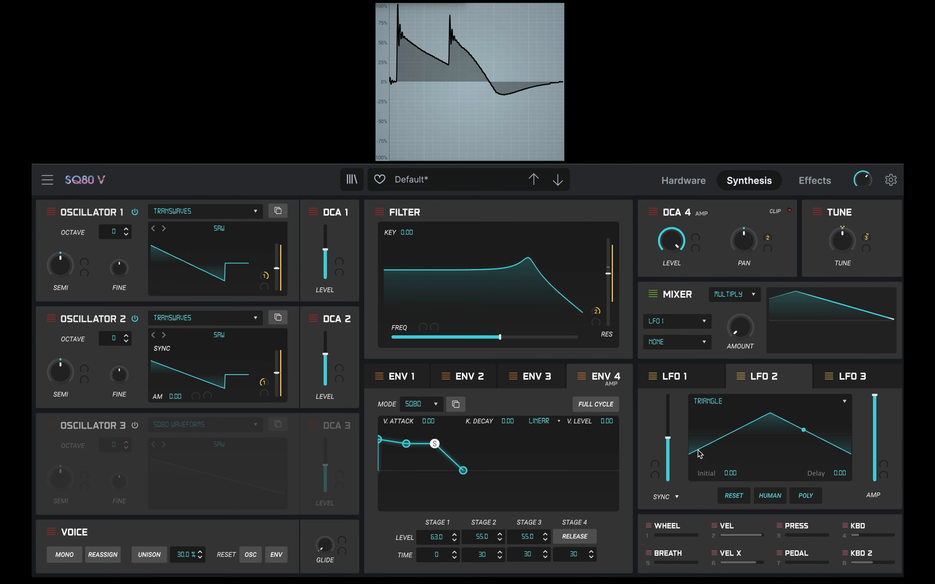
- Set LFO 2's rate to 1/4 and readjust the filter resonance with an LFO 2 modulation amount of about 0.525
{"action": "left_click_drag", "start_coordinate": [667, 441], "coordinate": [668, 428]}
{"action": "left_click_drag", "start_coordinate": [608, 274], "coordinate": [608, 299]}
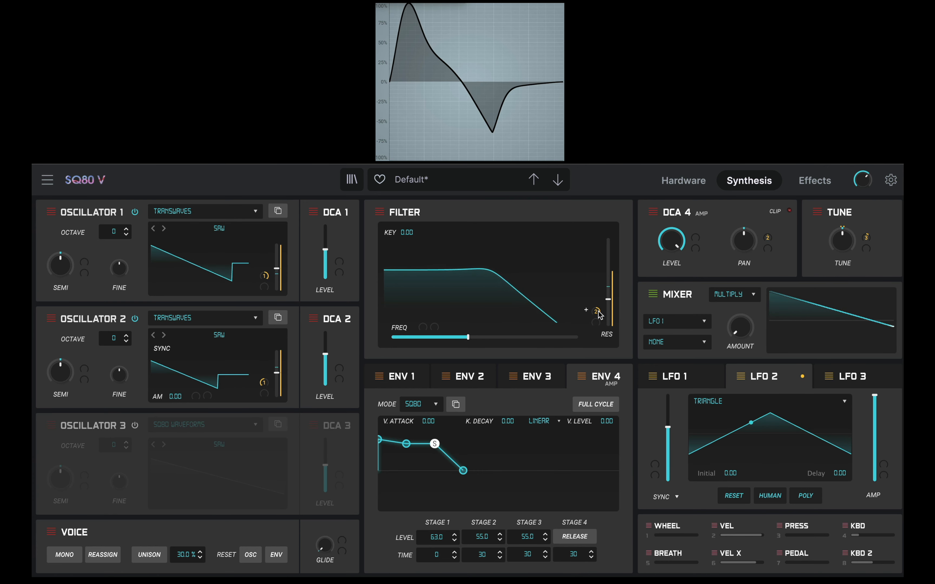
{"action": "left_click_drag", "start_coordinate": [598, 312], "coordinate": [597, 352]}
{"action": "left_click_drag", "start_coordinate": [597, 312], "coordinate": [598, 283]}
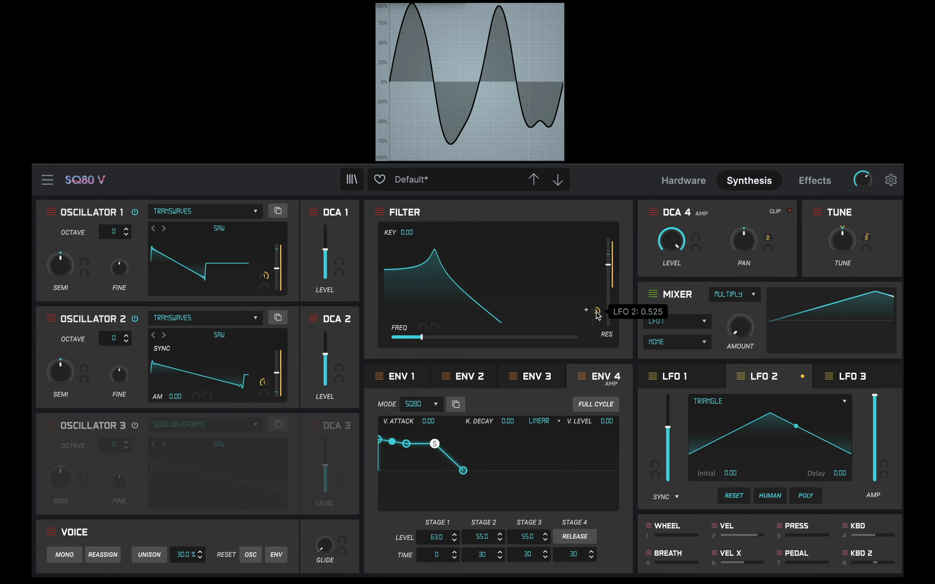
- Change LFO 3's rate type to Sync and set its rate to 1/4
{"action": "left_click", "coordinate": [864, 378]}
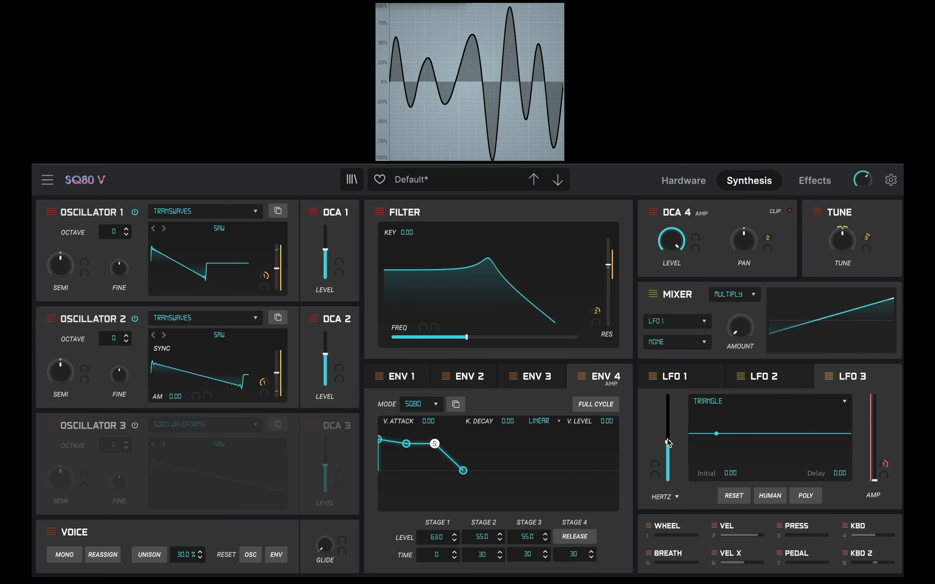
{"action": "left_click", "coordinate": [669, 499]}
{"action": "left_click", "coordinate": [634, 543]}
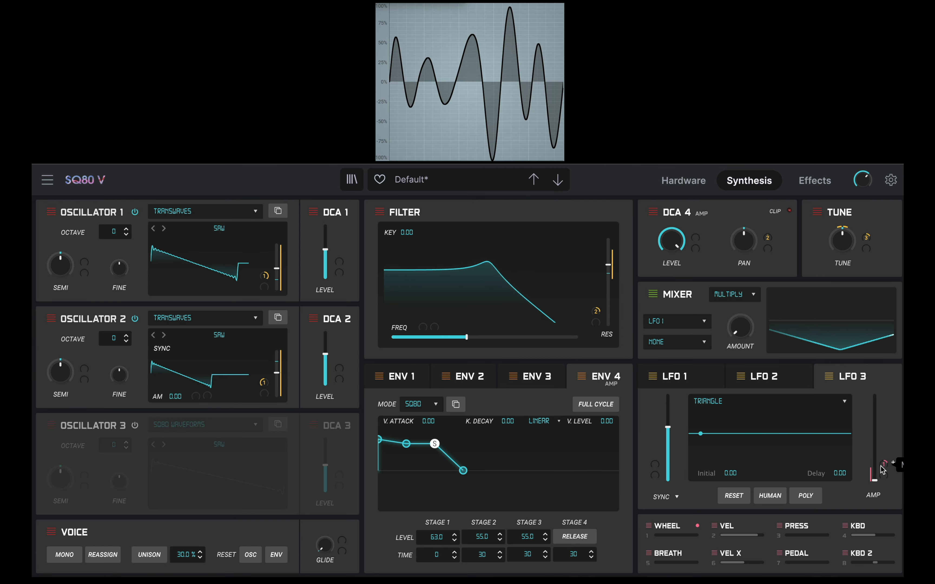
- Set LFO 3's amp to about 0.18 without mod wheel modulation and change its synced rate to 1/2
{"action": "left_click_drag", "start_coordinate": [874, 478], "coordinate": [874, 395]}
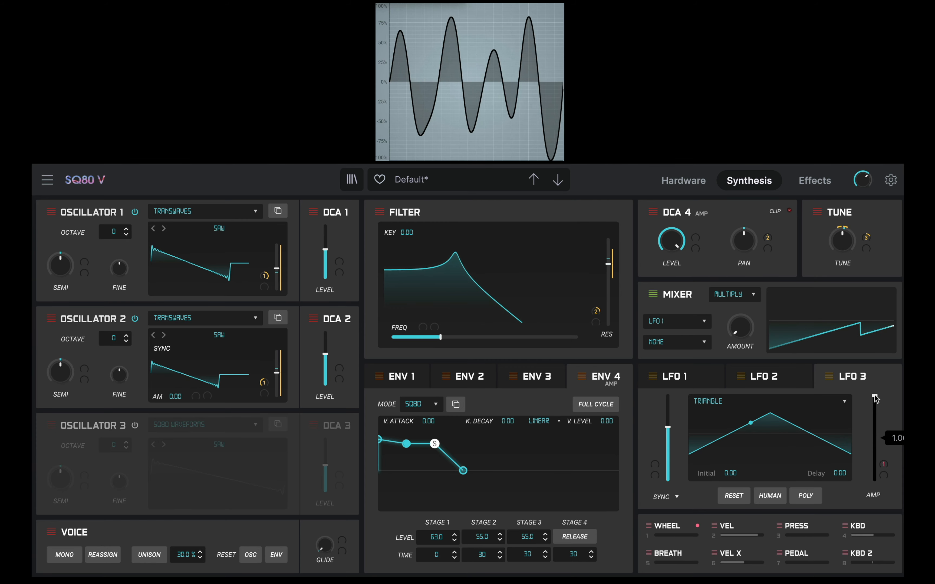
{"action": "left_click_drag", "start_coordinate": [874, 396], "coordinate": [874, 464]}
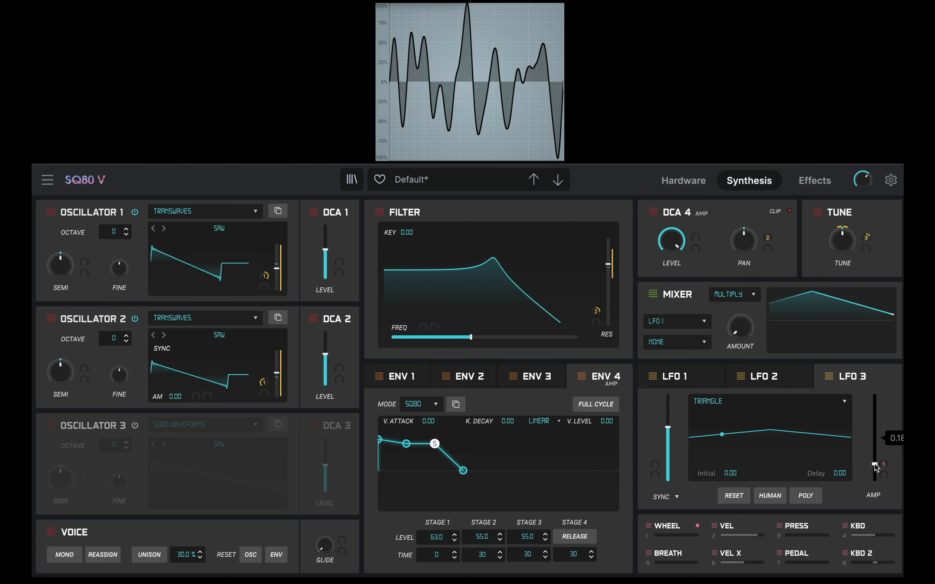
{"action": "mouse_move", "coordinate": [668, 428]}
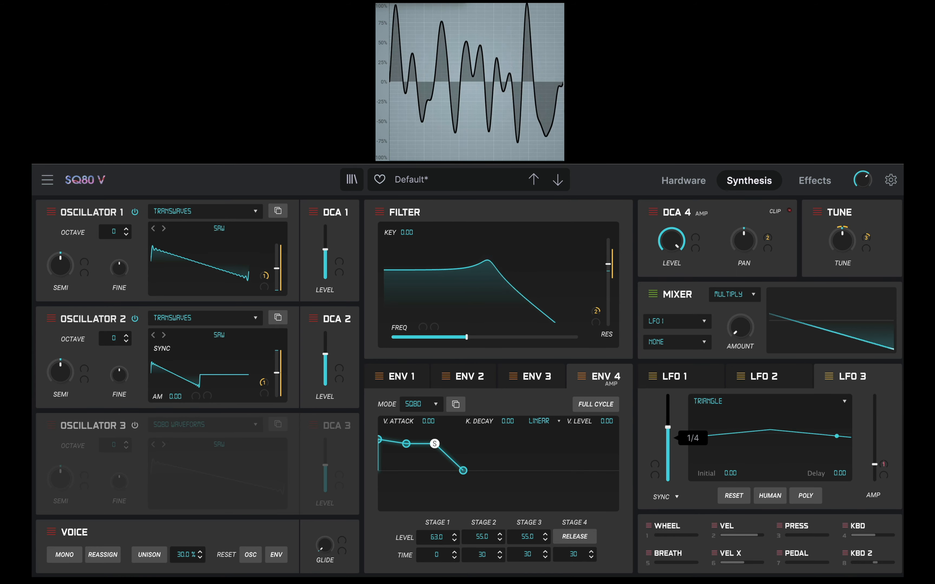
{"action": "left_click_drag", "start_coordinate": [668, 427], "coordinate": [668, 416]}
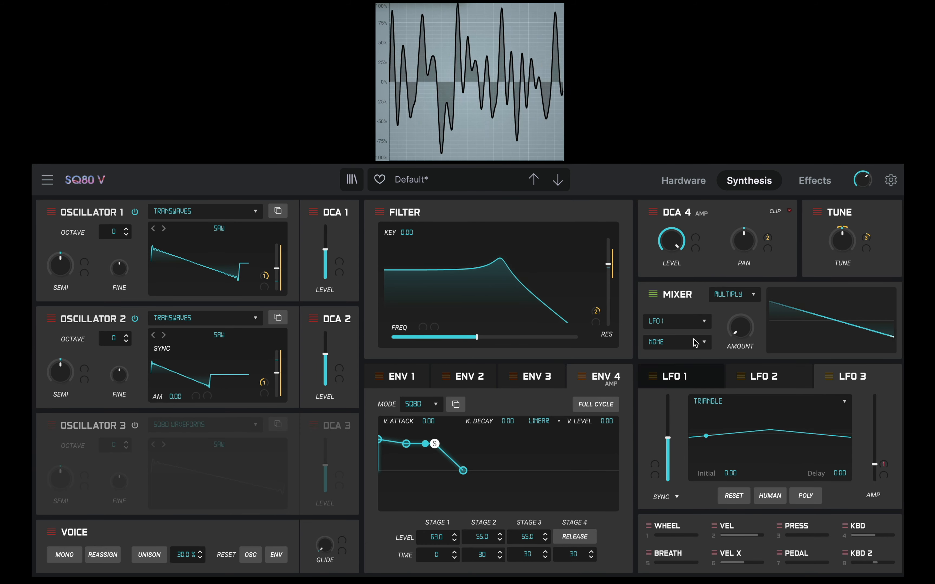
- Choose LFO 3 as the mod mixer's first source and remove LFO 3's modulation of the master tuning
{"action": "left_click", "coordinate": [703, 321]}
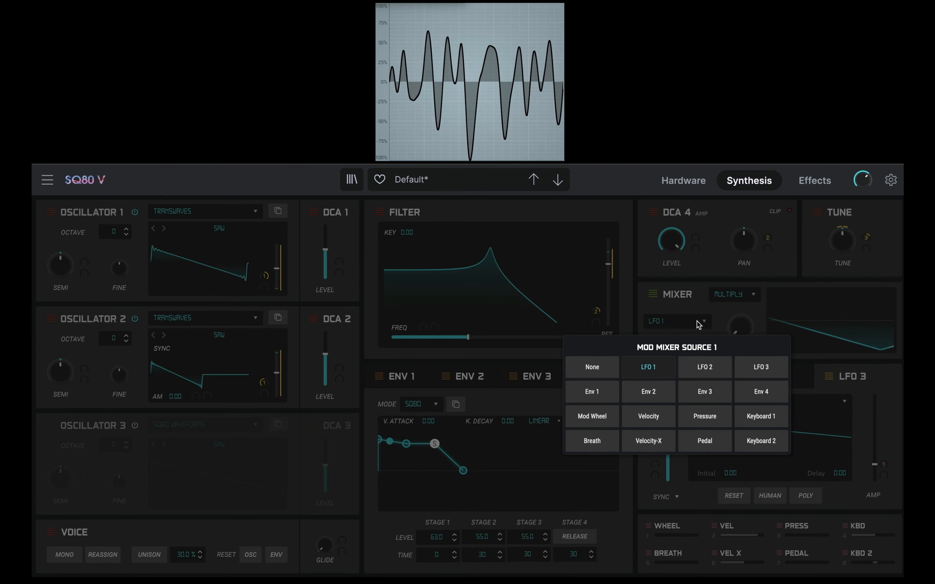
{"action": "left_click", "coordinate": [777, 368]}
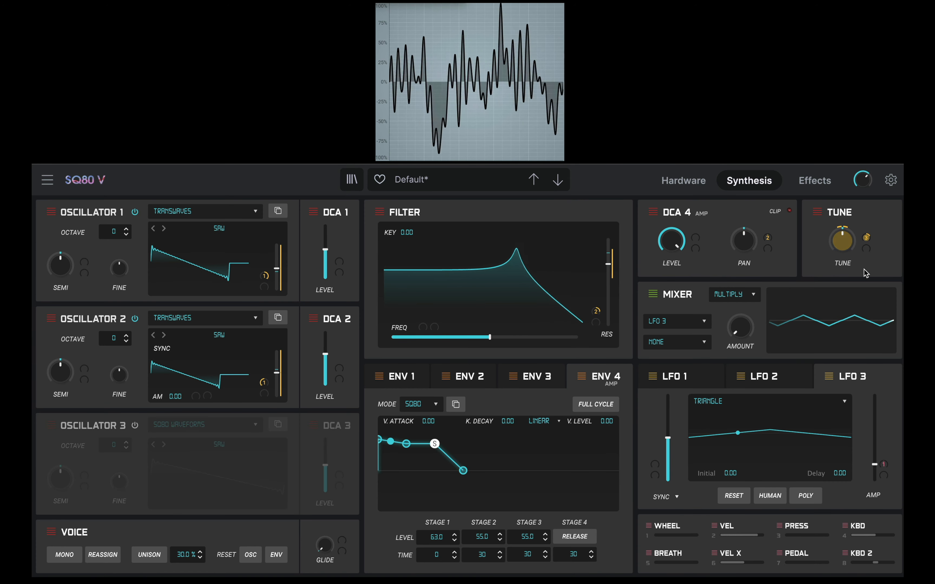
{"action": "mouse_move", "coordinate": [870, 237]}
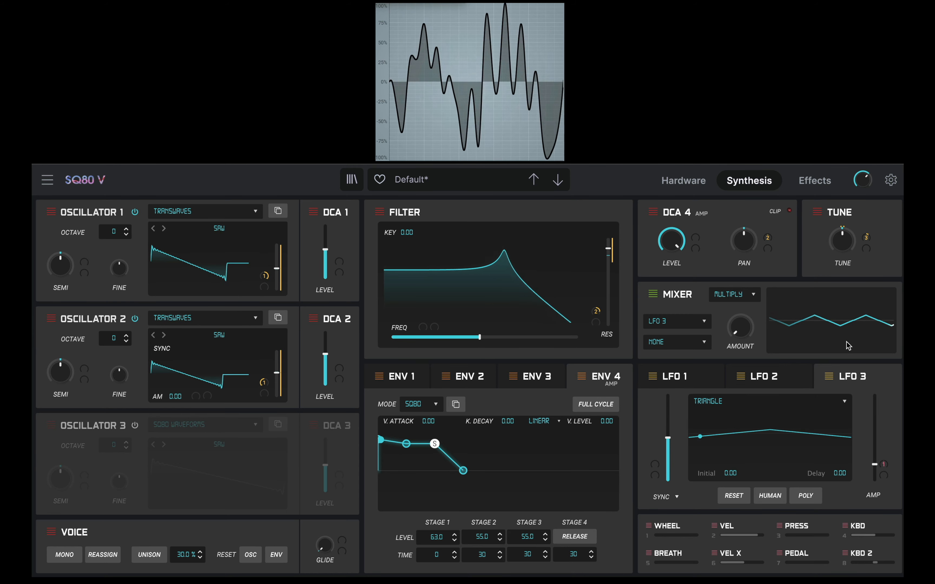
- Change LFO 2's wave to Ramp and assign it as the filter's first cutoff source with a negative modulation amount
{"action": "left_click", "coordinate": [765, 377]}
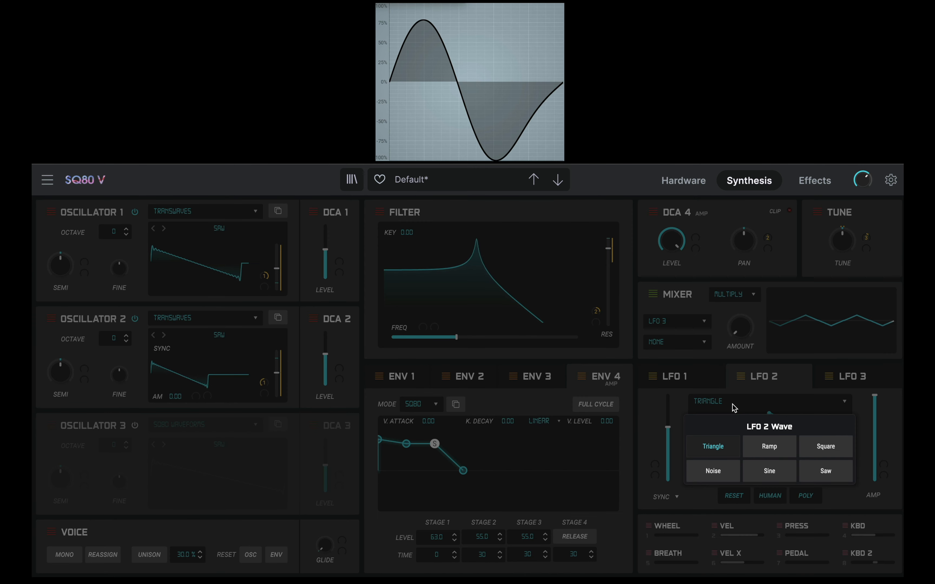
{"action": "left_click", "coordinate": [760, 451]}
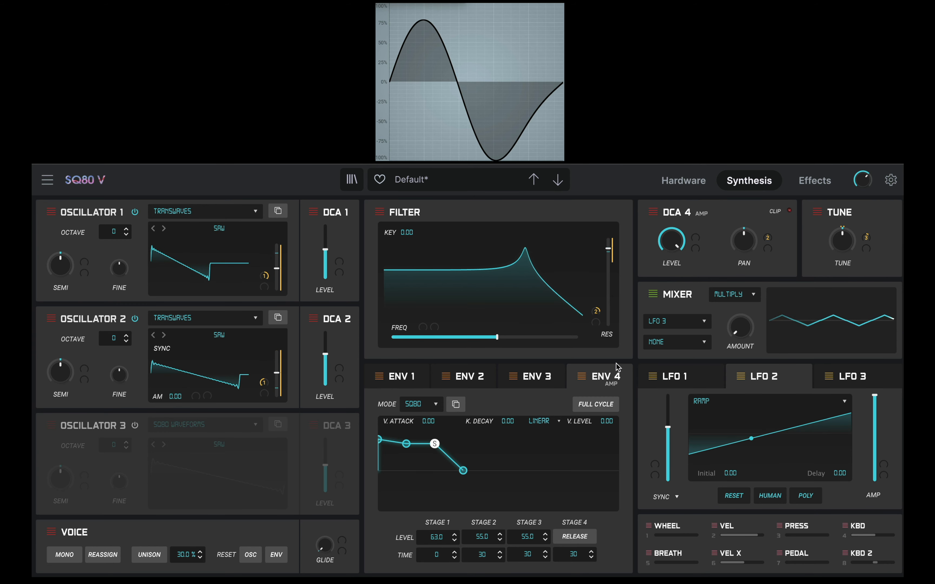
{"action": "left_click", "coordinate": [423, 328]}
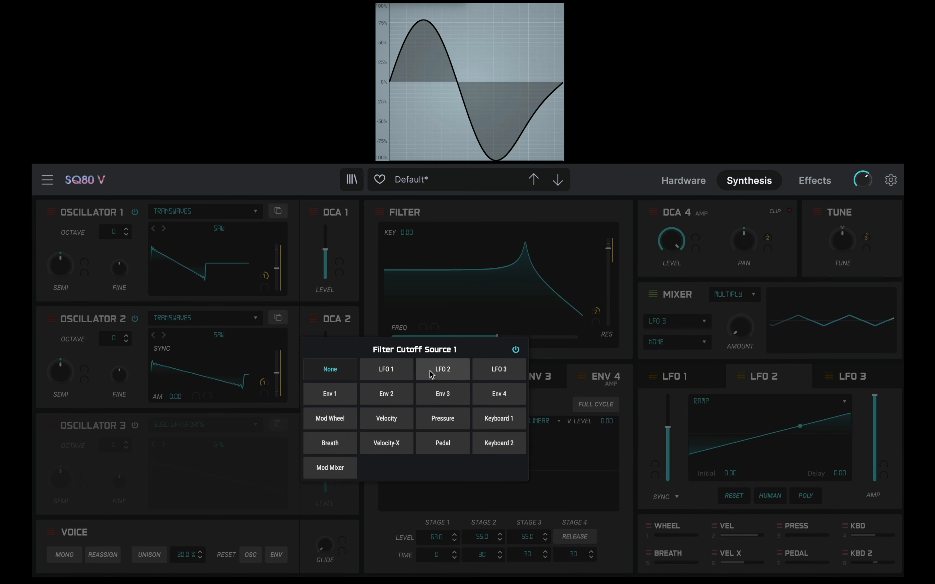
{"action": "left_click", "coordinate": [441, 371]}
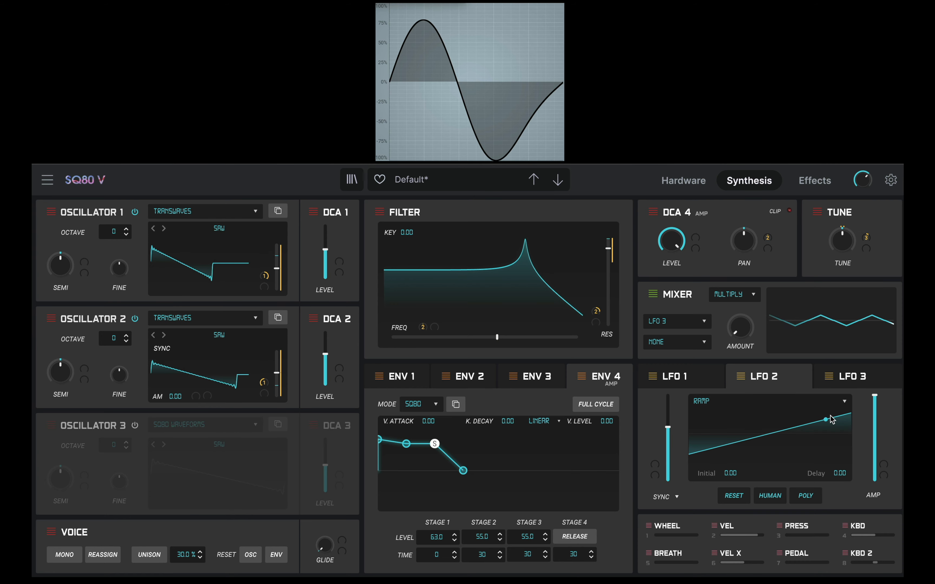
{"action": "mouse_move", "coordinate": [425, 328]}
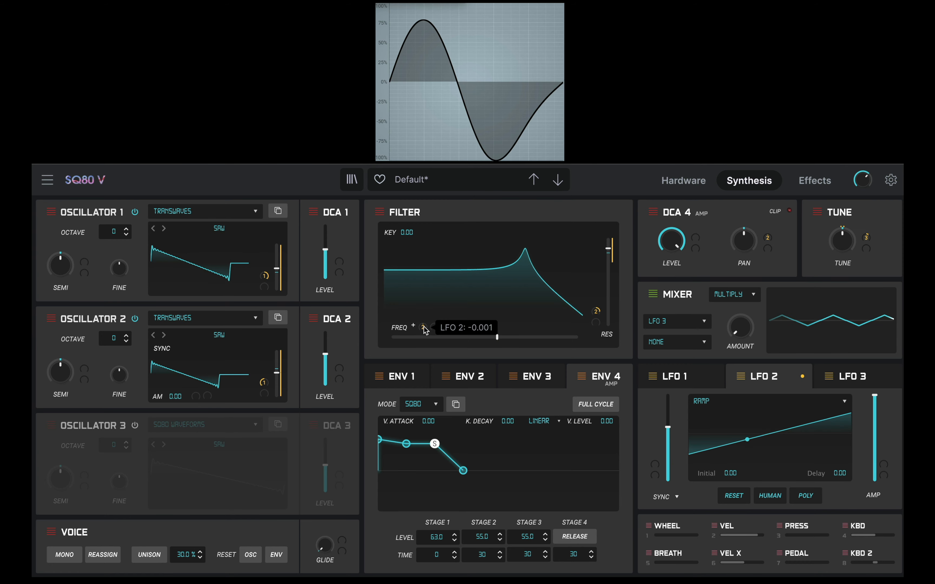
{"action": "left_click_drag", "start_coordinate": [424, 329], "coordinate": [425, 331]}
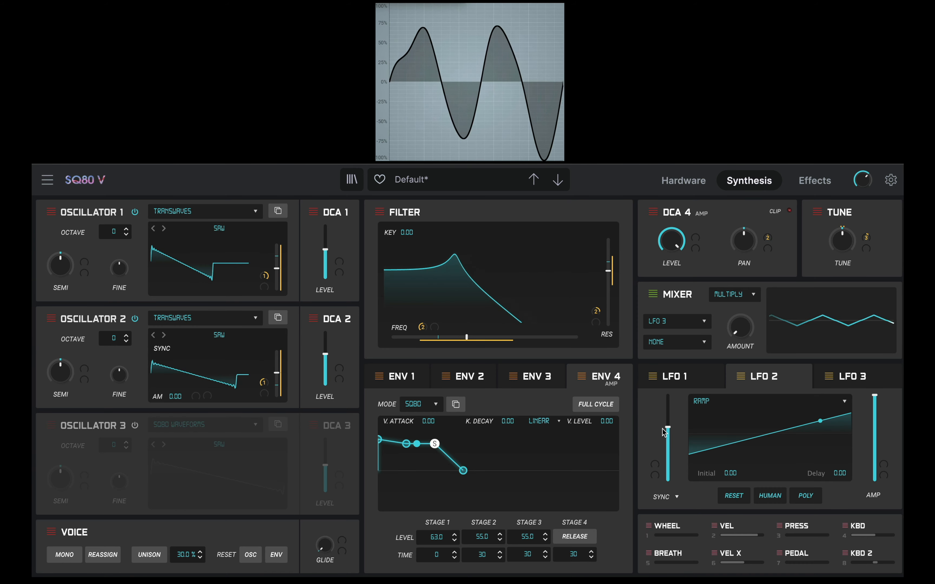
{"action": "mouse_move", "coordinate": [670, 452]}
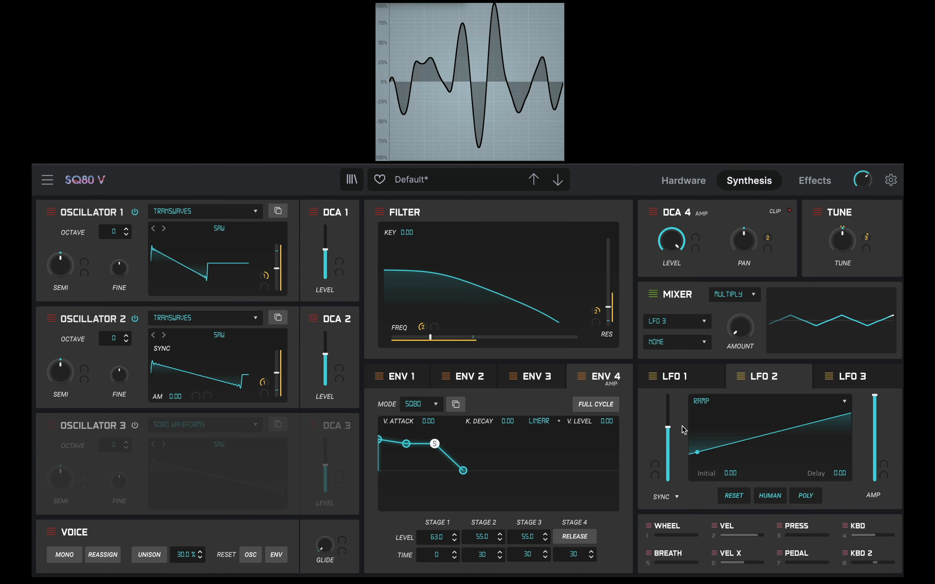
{"action": "mouse_move", "coordinate": [670, 433]}
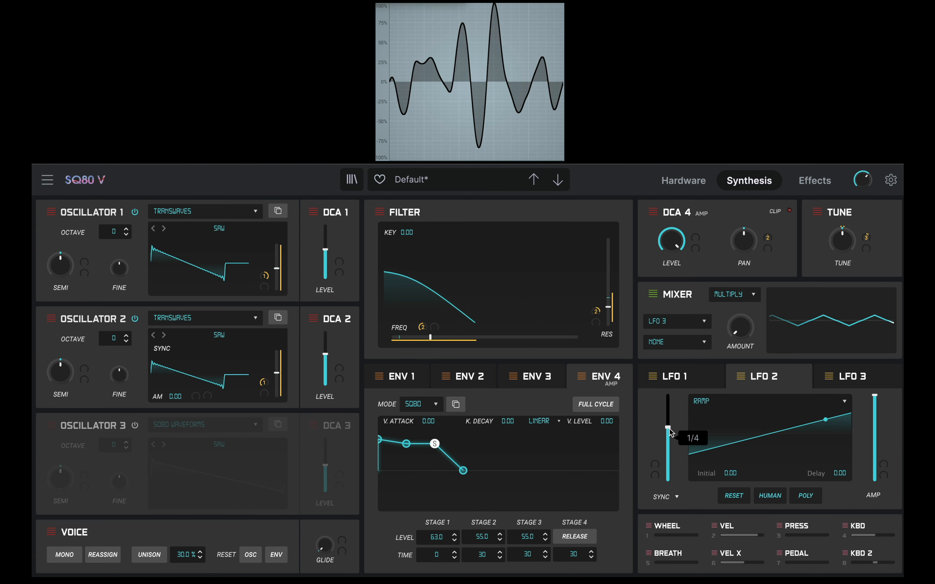
- Raise LFO 2's synced rate above 1/4, set its delay to 0.136, and open the synth's effects page
{"action": "left_click_drag", "start_coordinate": [668, 427], "coordinate": [667, 417]}
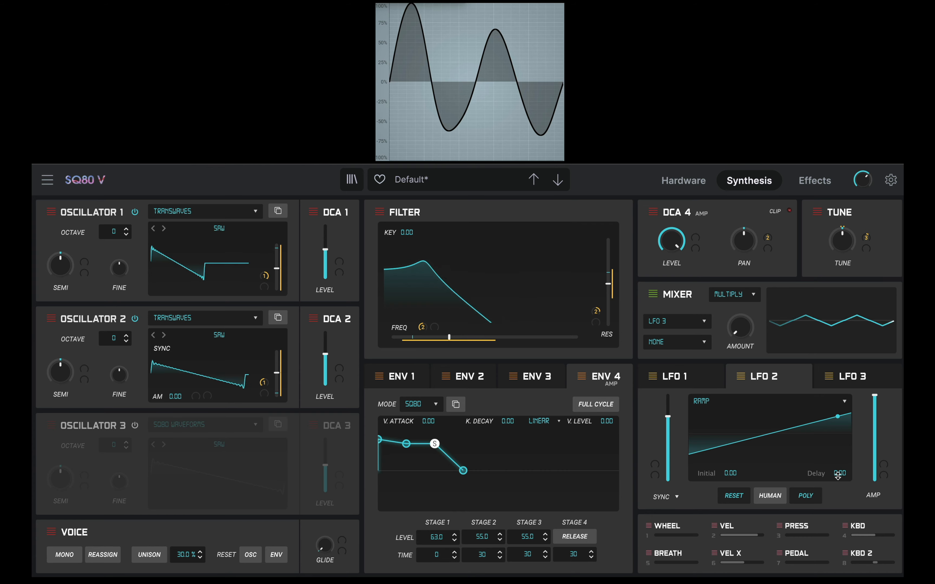
{"action": "left_click_drag", "start_coordinate": [840, 473], "coordinate": [839, 463]}
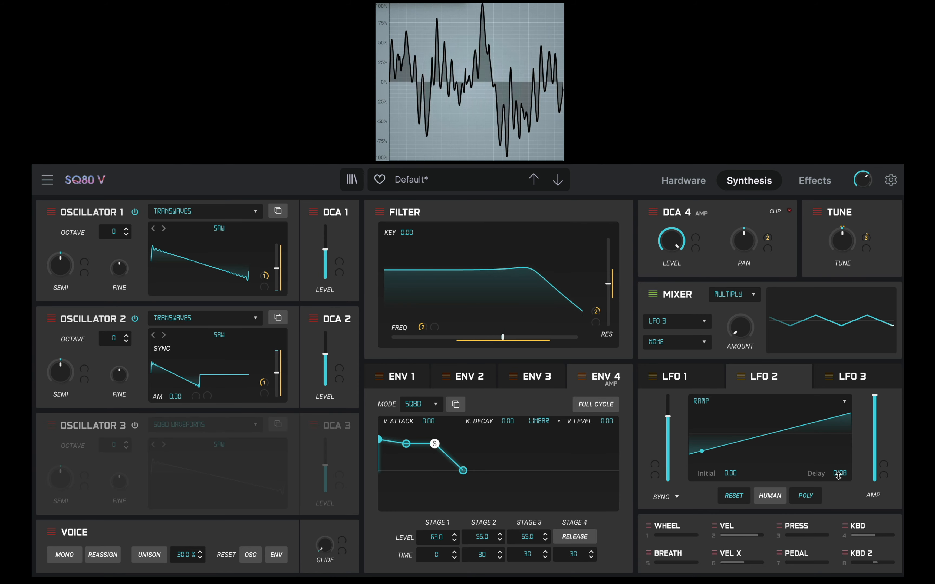
{"action": "left_click_drag", "start_coordinate": [839, 473], "coordinate": [838, 468]}
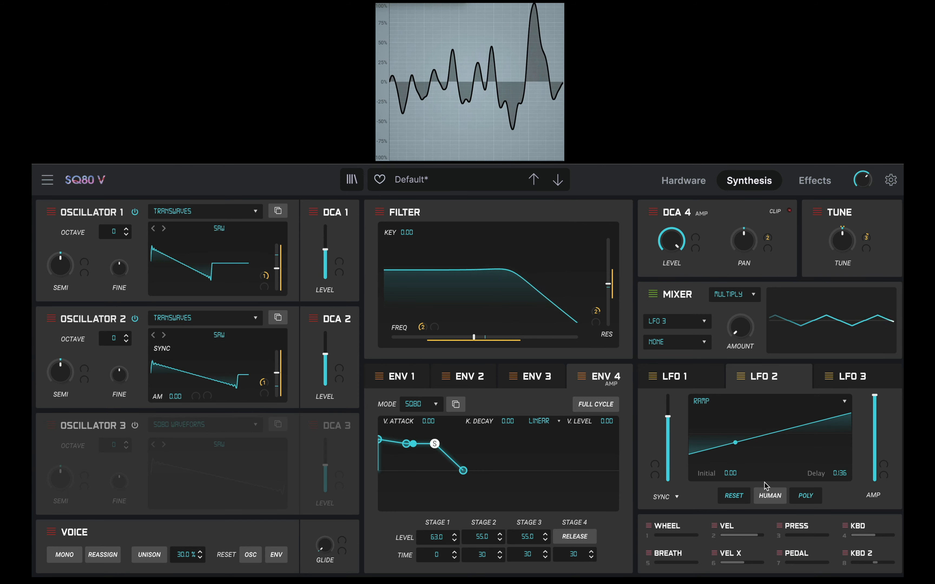
{"action": "left_click_drag", "start_coordinate": [730, 473], "coordinate": [730, 425]}
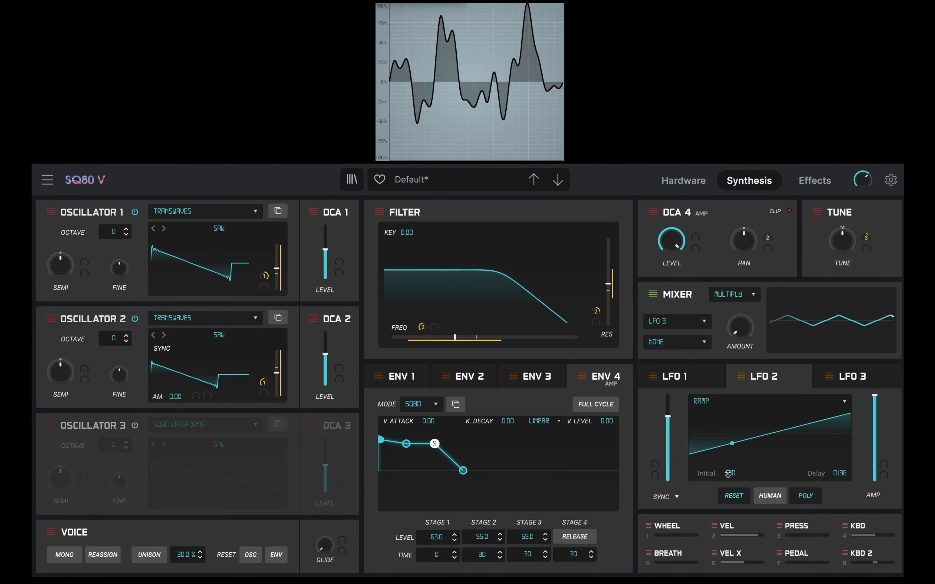
{"action": "left_click_drag", "start_coordinate": [728, 474], "coordinate": [728, 522]}
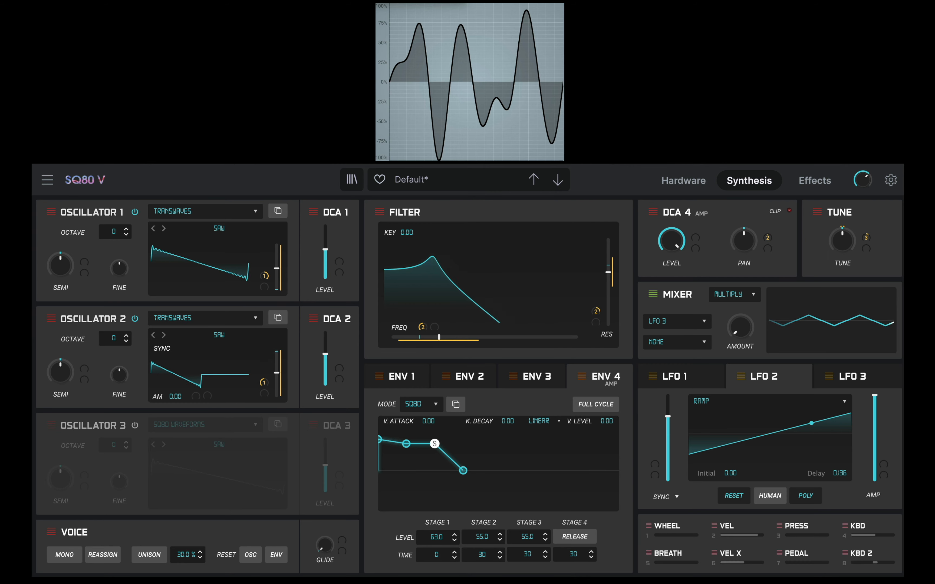
{"action": "left_click", "coordinate": [815, 182]}
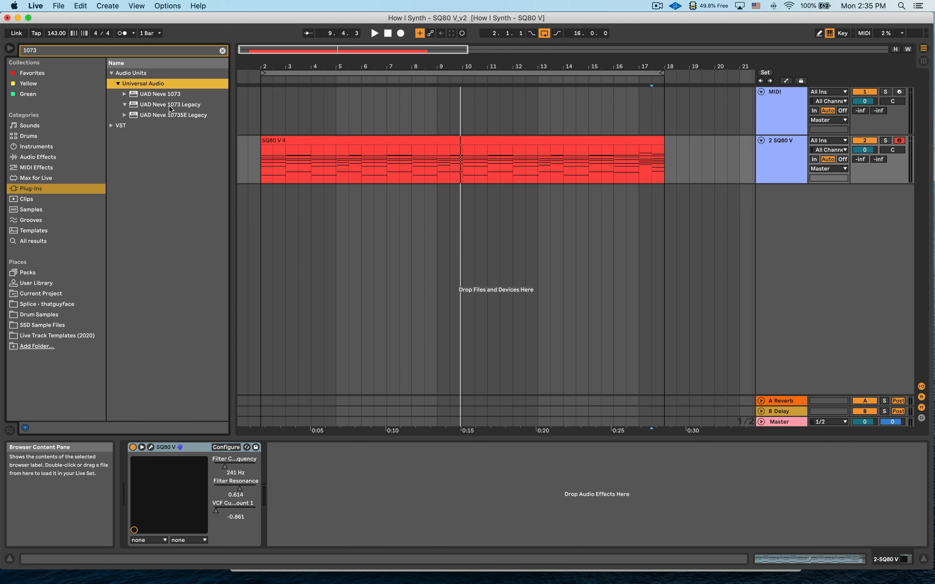
- In Ableton Live, add the UAD Neve 1073 Legacy to the SQ80 V track and insert a Utility effect directly after SQ80 V
{"action": "double_click", "coordinate": [168, 106]}
{"action": "left_click", "coordinate": [81, 51]}
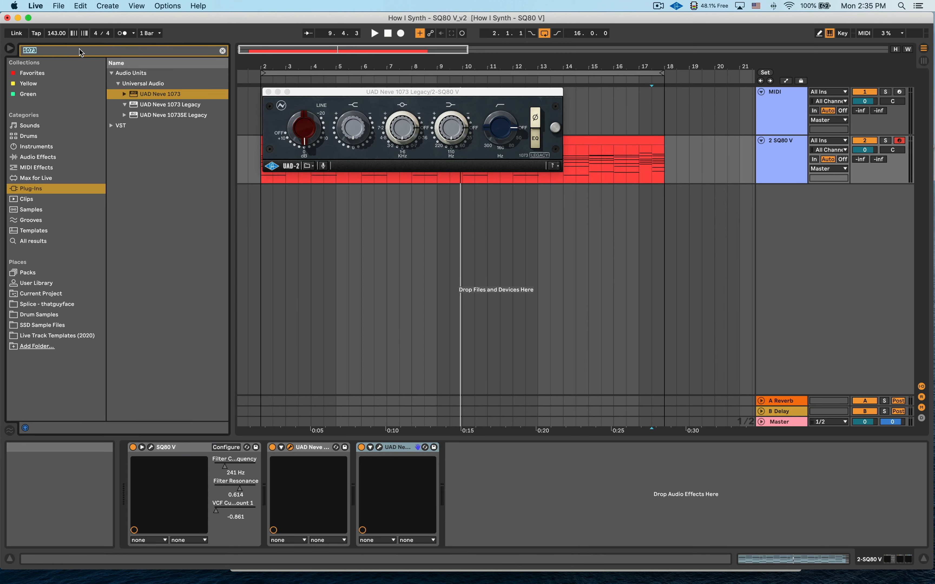
{"action": "type", "text": "utility"}
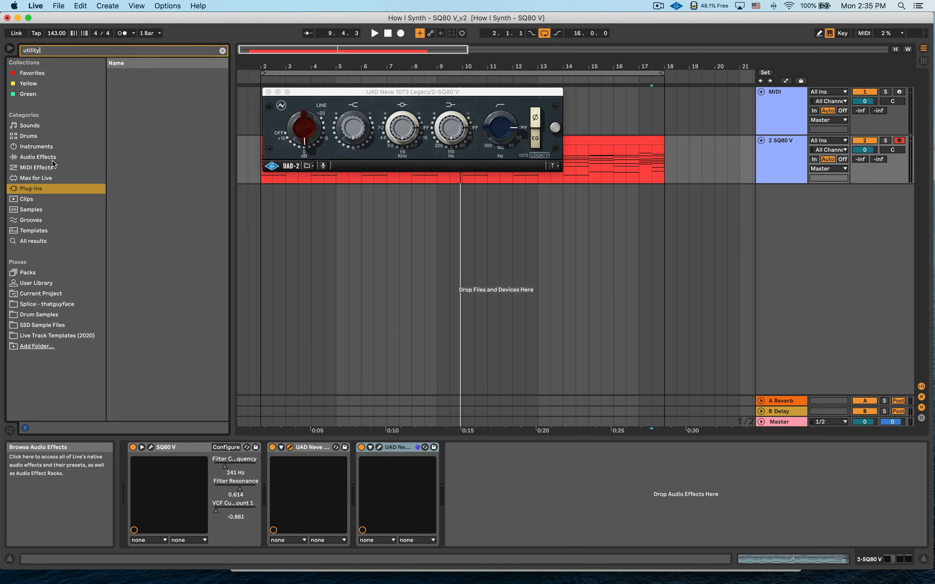
{"action": "left_click", "coordinate": [99, 157]}
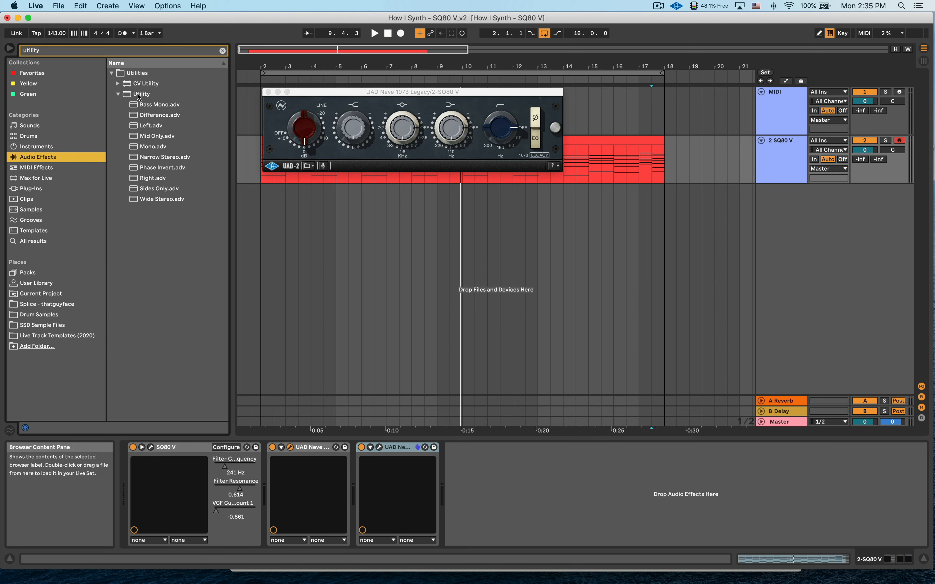
{"action": "left_click_drag", "start_coordinate": [140, 97], "coordinate": [256, 481]}
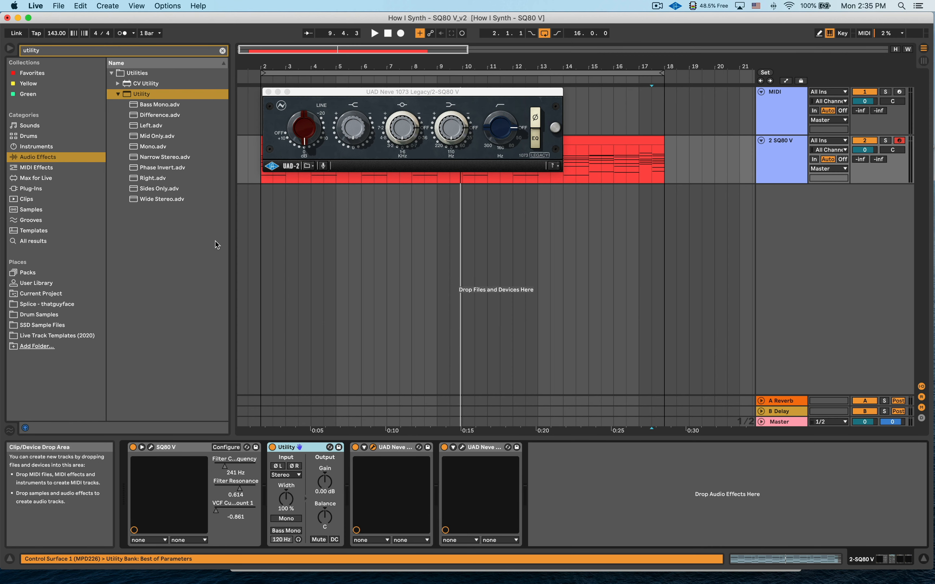
- Place a second Utility after the first Neve 1073 and remove the duplicate Neve 1073 from the device chain
{"action": "left_click_drag", "start_coordinate": [382, 442], "coordinate": [426, 459]}
{"action": "left_click", "coordinate": [569, 446]}
{"action": "key", "text": "Delete"}
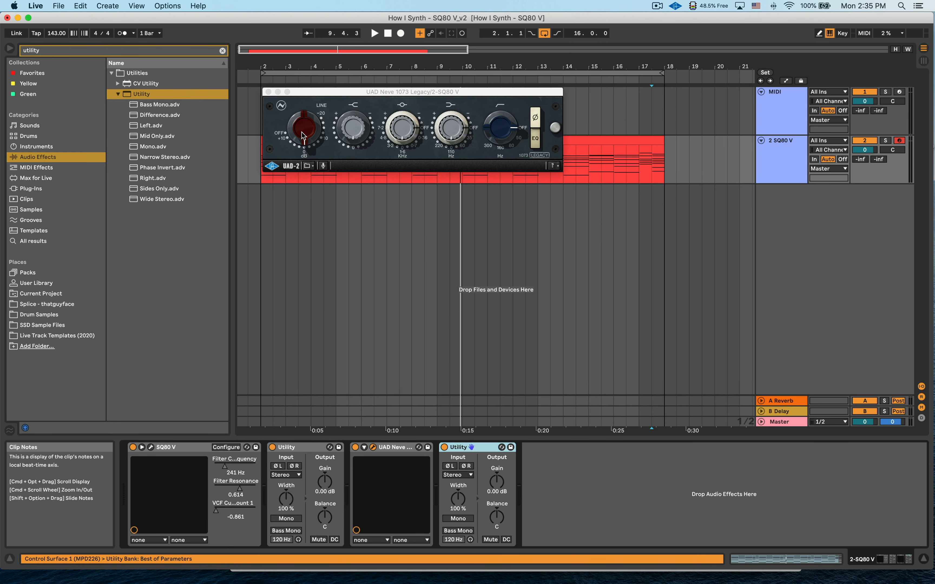
- Group the two Utility devices and the Neve 1073 between them into one audio effect rack
{"action": "double_click", "coordinate": [284, 447]}
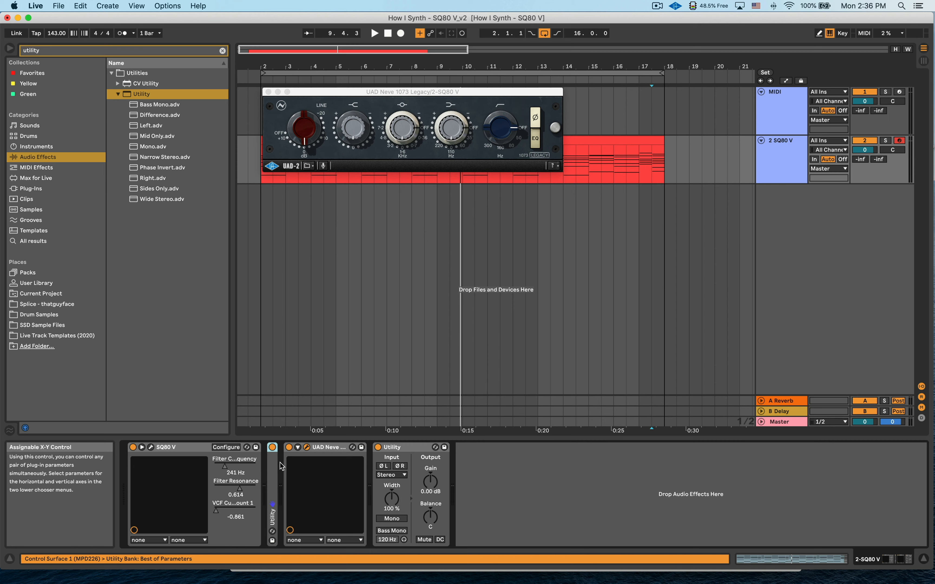
{"action": "double_click", "coordinate": [273, 468]}
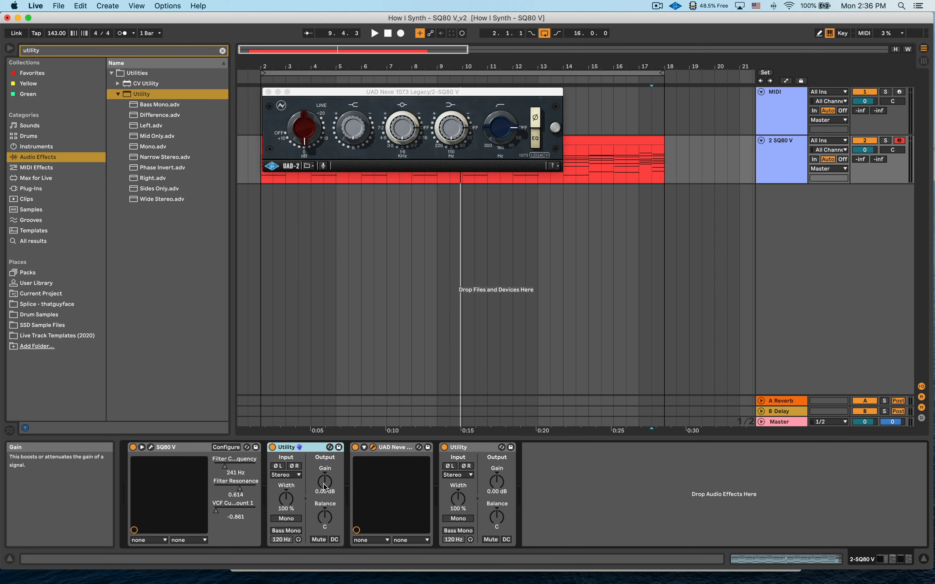
{"action": "left_click", "coordinate": [481, 450]}
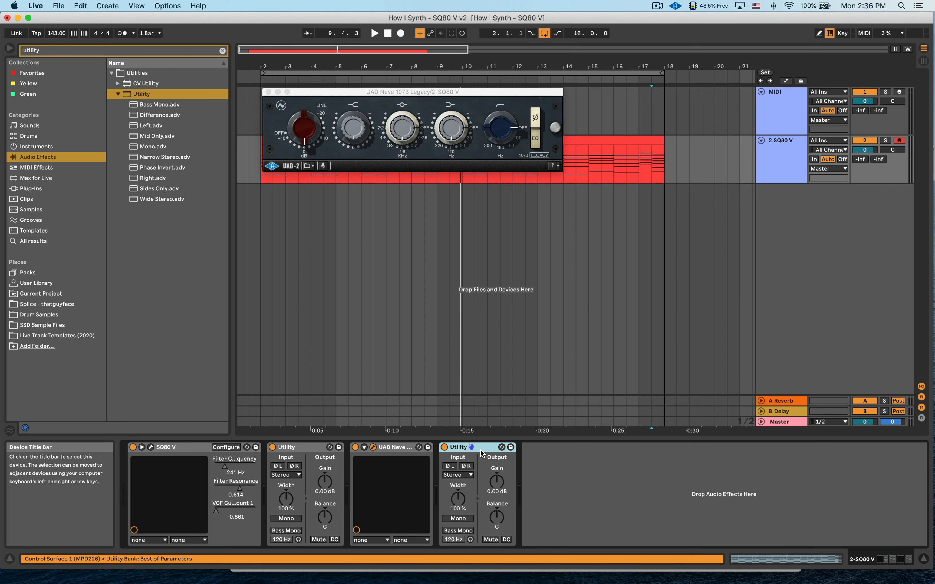
{"action": "left_click", "coordinate": [311, 449]}
{"action": "key", "text": "super+g"}
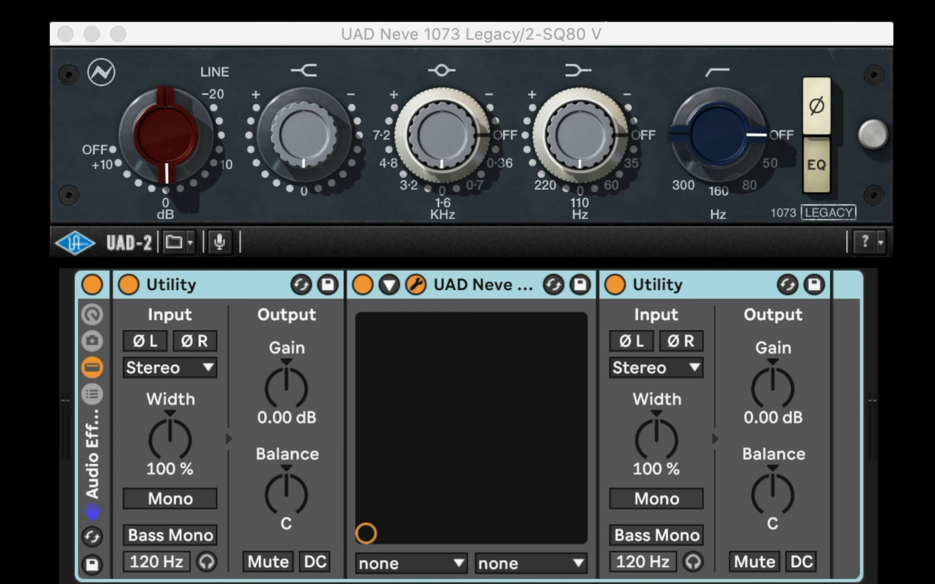
- During playback, drive the Neve 1073's line gain to about +10 dB and set the last Utility's gain to -11.7 dB
{"action": "key", "text": "space"}
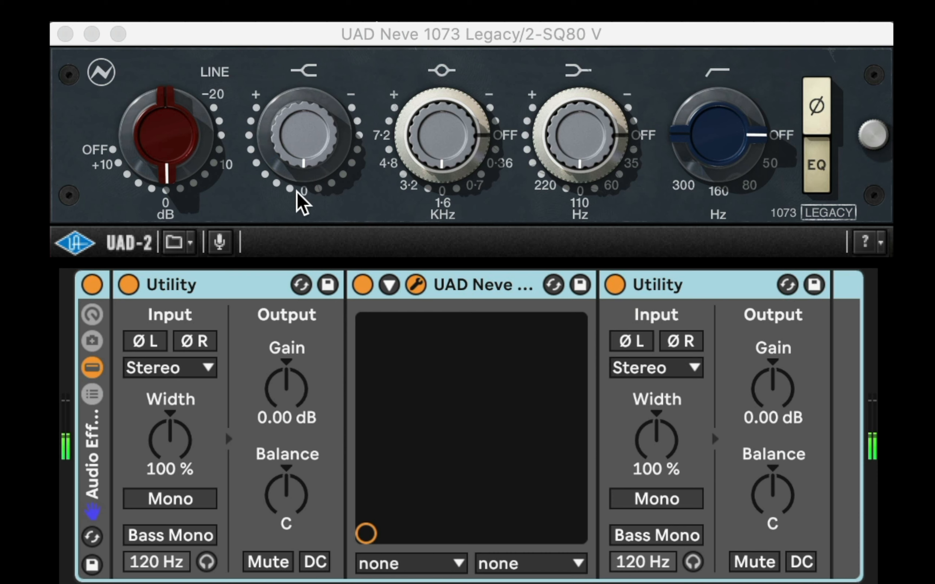
{"action": "left_click_drag", "start_coordinate": [188, 148], "coordinate": [190, 128]}
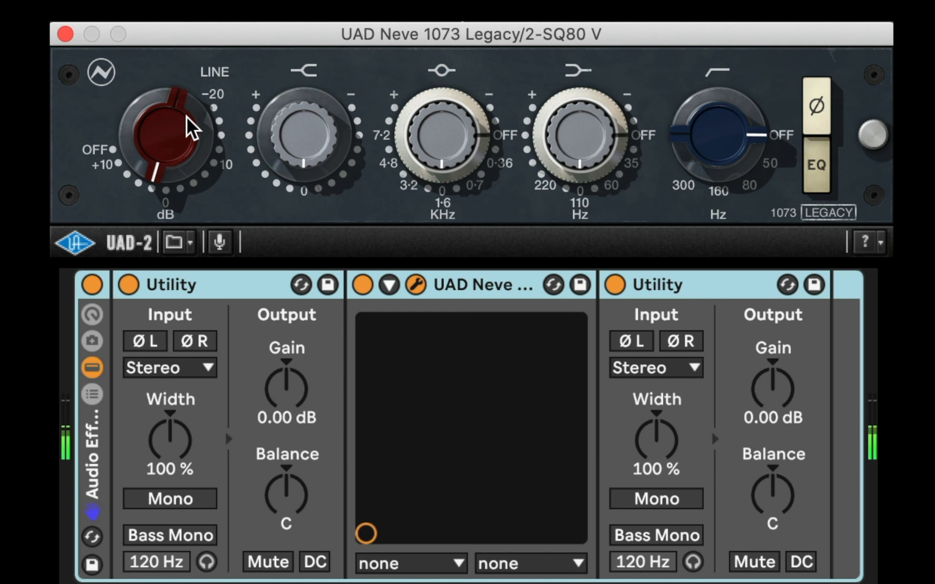
{"action": "left_click_drag", "start_coordinate": [762, 392], "coordinate": [761, 428]}
{"action": "left_click_drag", "start_coordinate": [202, 150], "coordinate": [194, 94]}
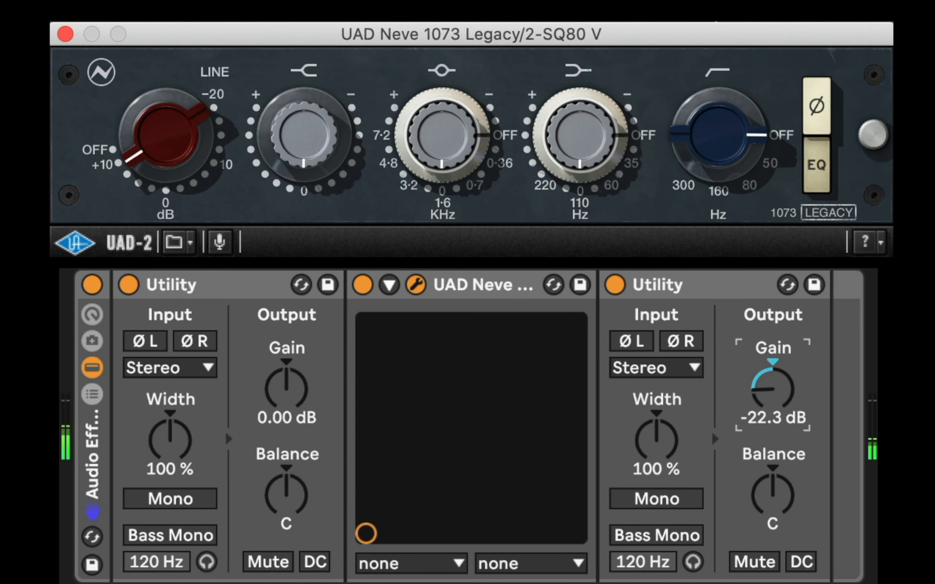
{"action": "left_click_drag", "start_coordinate": [757, 429], "coordinate": [758, 406]}
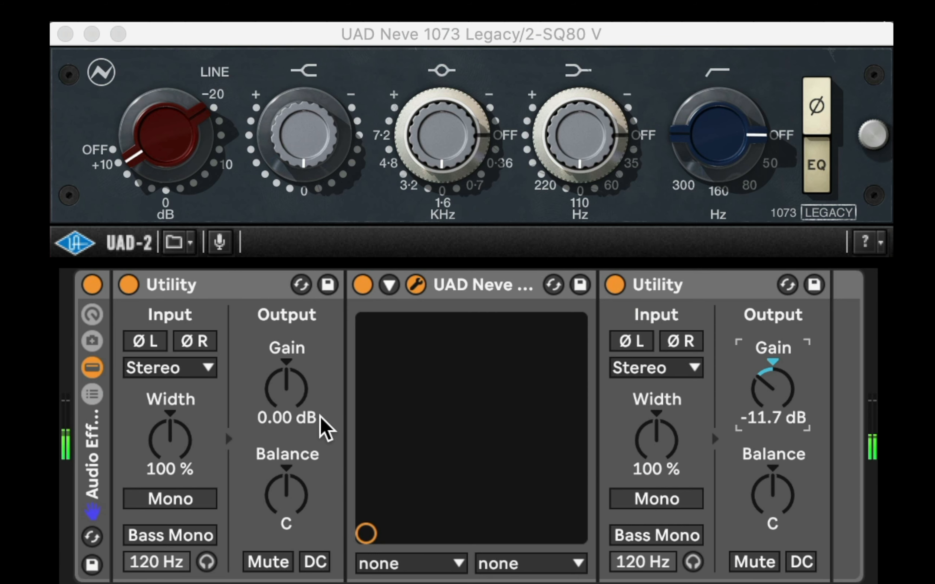
- Set the first Utility's gain to 1.11 dB and the last Utility's gain to -10.0 dB
{"action": "left_click", "coordinate": [284, 398]}
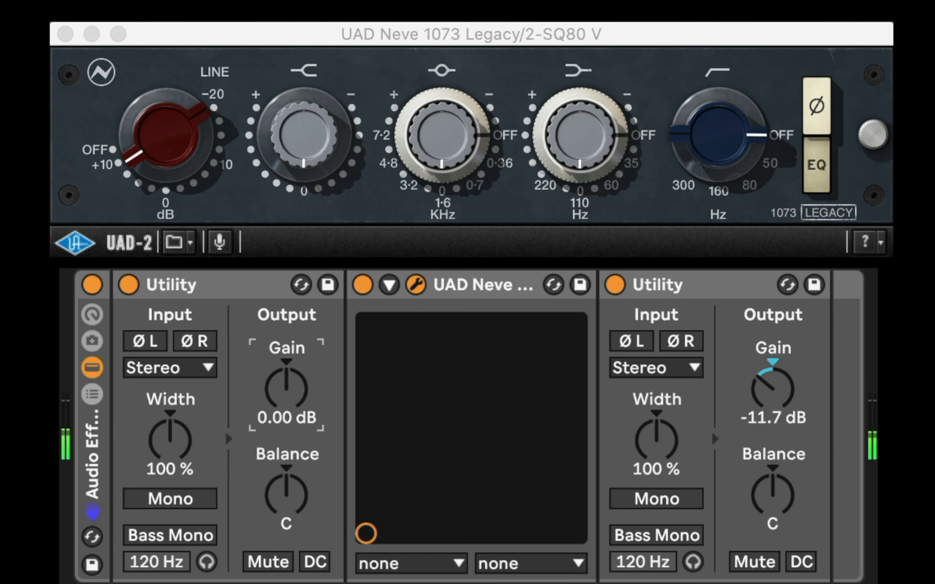
{"action": "left_click_drag", "start_coordinate": [284, 398], "coordinate": [284, 394]}
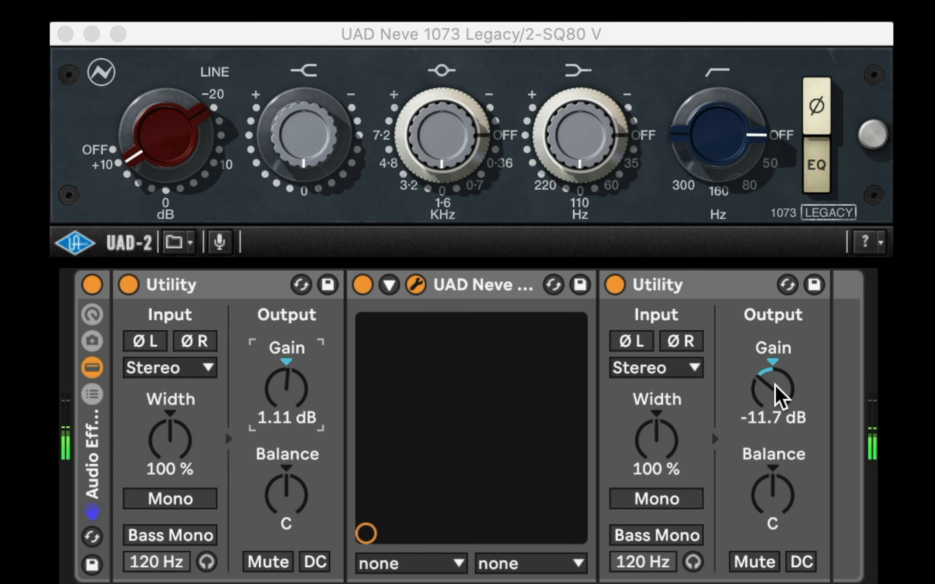
{"action": "left_click_drag", "start_coordinate": [776, 396], "coordinate": [777, 392]}
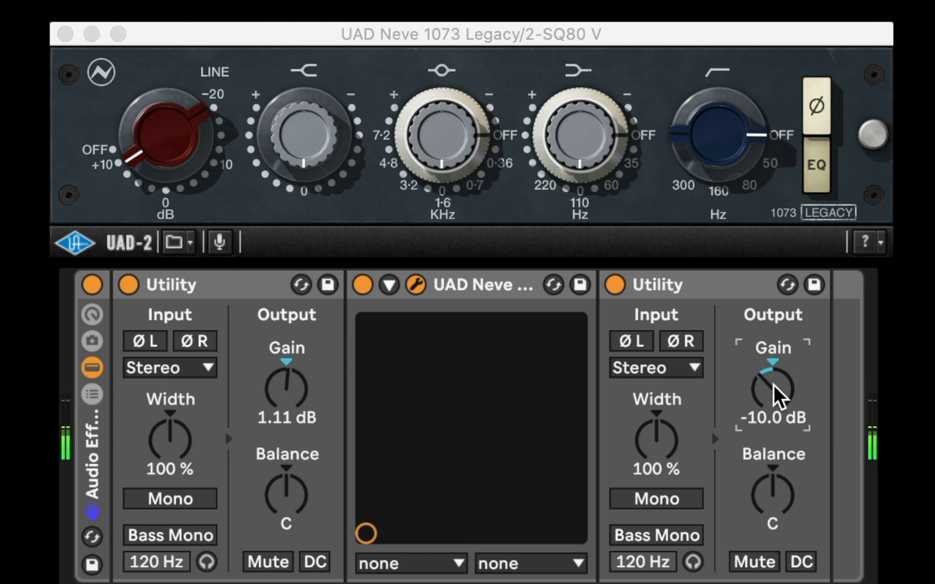
- Boost the Neve 1073's high shelf and its mid band, with the mid frequency at 1.6 kHz
{"action": "left_click_drag", "start_coordinate": [292, 146], "coordinate": [282, 46]}
{"action": "left_click_drag", "start_coordinate": [480, 157], "coordinate": [417, 25]}
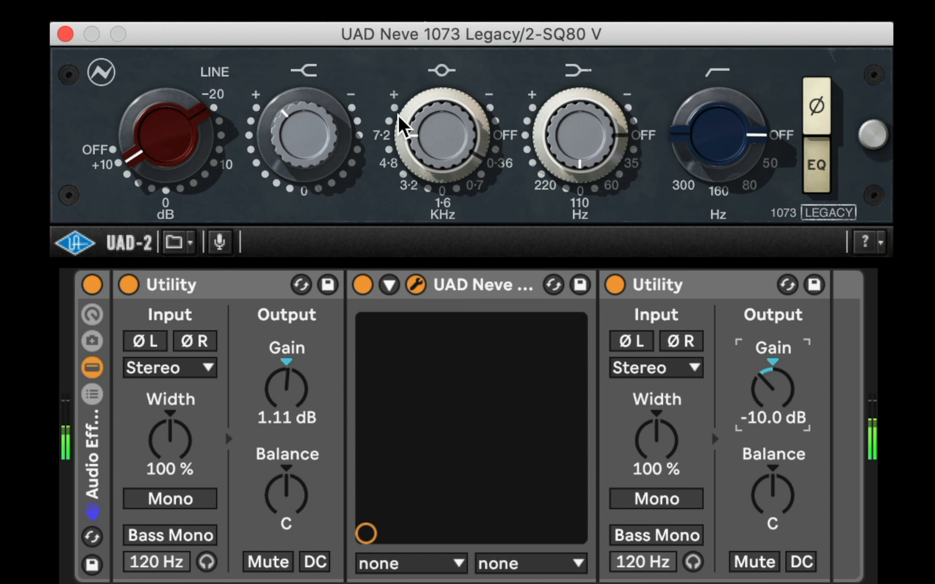
{"action": "left_click_drag", "start_coordinate": [396, 132], "coordinate": [410, 110]}
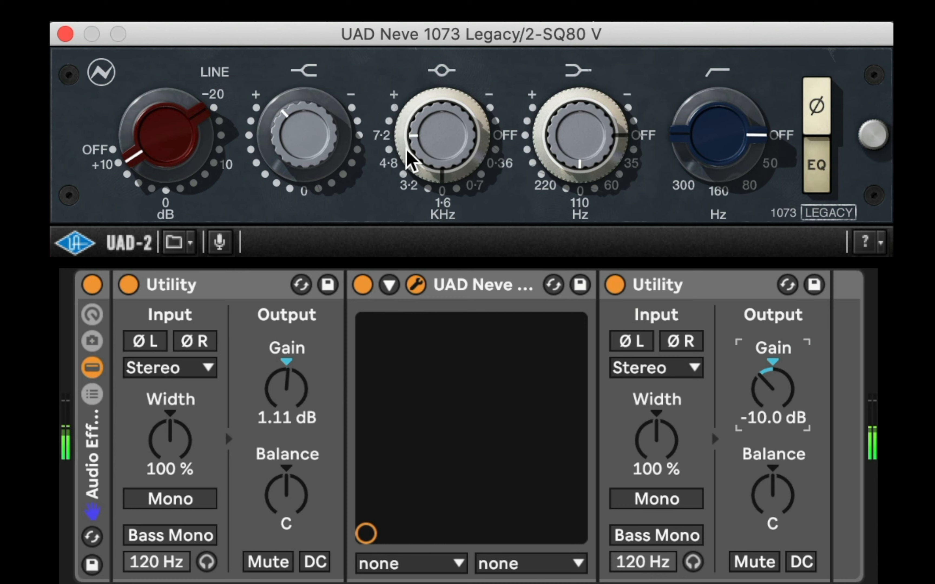
{"action": "mouse_move", "coordinate": [409, 158]}
{"action": "left_mouse_down"}
{"action": "mouse_move", "coordinate": [412, 26]}
{"action": "mouse_move", "coordinate": [395, 138]}
{"action": "mouse_move", "coordinate": [411, 152]}
{"action": "mouse_move", "coordinate": [410, 203]}
{"action": "mouse_move", "coordinate": [417, 144]}
{"action": "mouse_move", "coordinate": [427, 135]}
{"action": "mouse_move", "coordinate": [405, 177]}
{"action": "mouse_move", "coordinate": [467, 109]}
{"action": "left_mouse_up"}
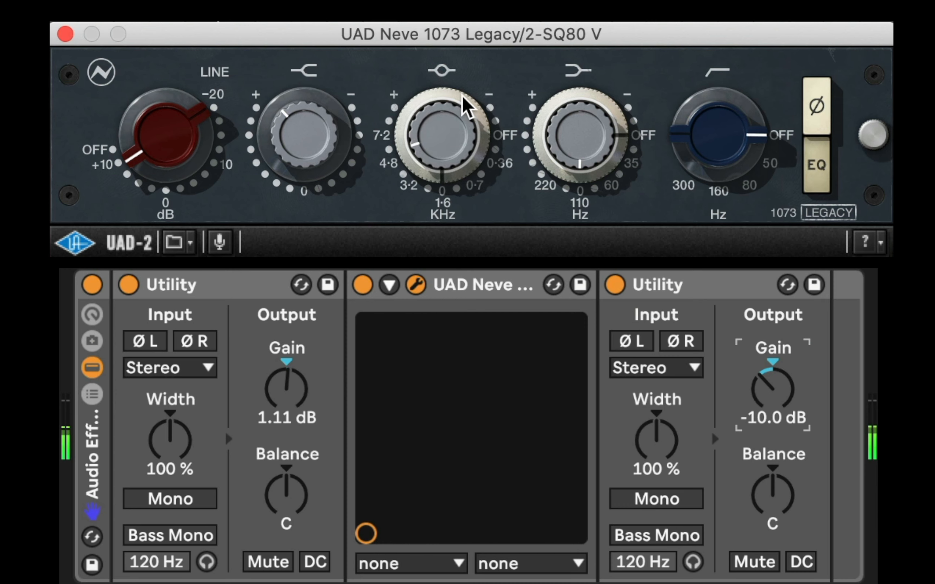
{"action": "left_click_drag", "start_coordinate": [298, 167], "coordinate": [291, 164]}
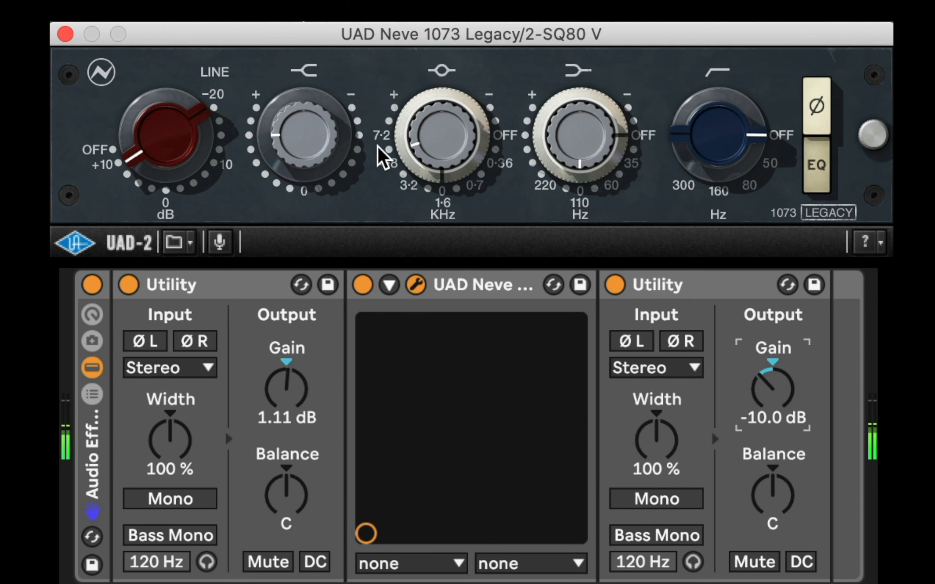
- Set the Neve 1073's low band to 60 Hz with a slight boost
{"action": "mouse_move", "coordinate": [590, 175]}
{"action": "left_mouse_down"}
{"action": "mouse_move", "coordinate": [599, 141]}
{"action": "mouse_move", "coordinate": [591, 38]}
{"action": "mouse_move", "coordinate": [572, 65]}
{"action": "left_mouse_up"}
{"action": "left_click_drag", "start_coordinate": [553, 167], "coordinate": [555, 116]}
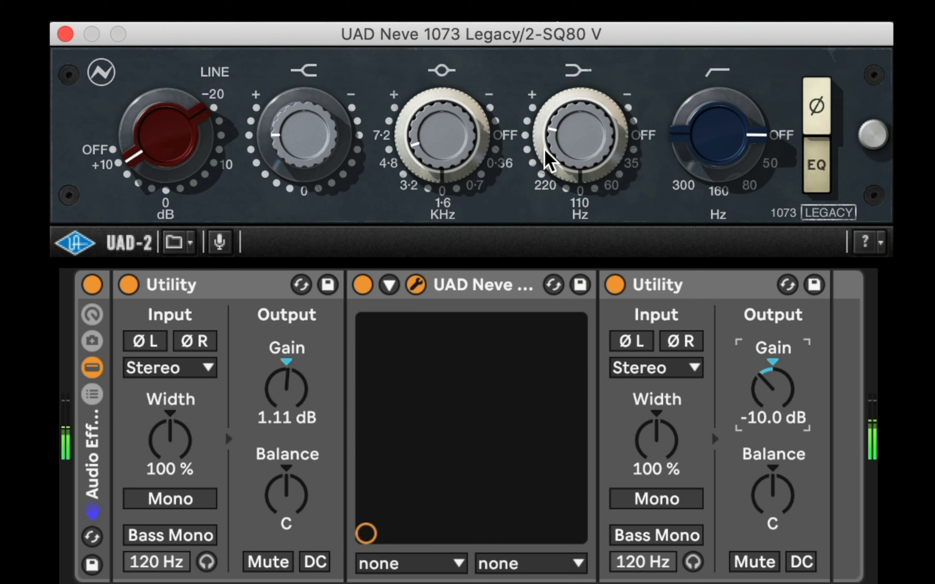
{"action": "left_click_drag", "start_coordinate": [546, 163], "coordinate": [547, 94]}
{"action": "left_click_drag", "start_coordinate": [542, 51], "coordinate": [534, 130]}
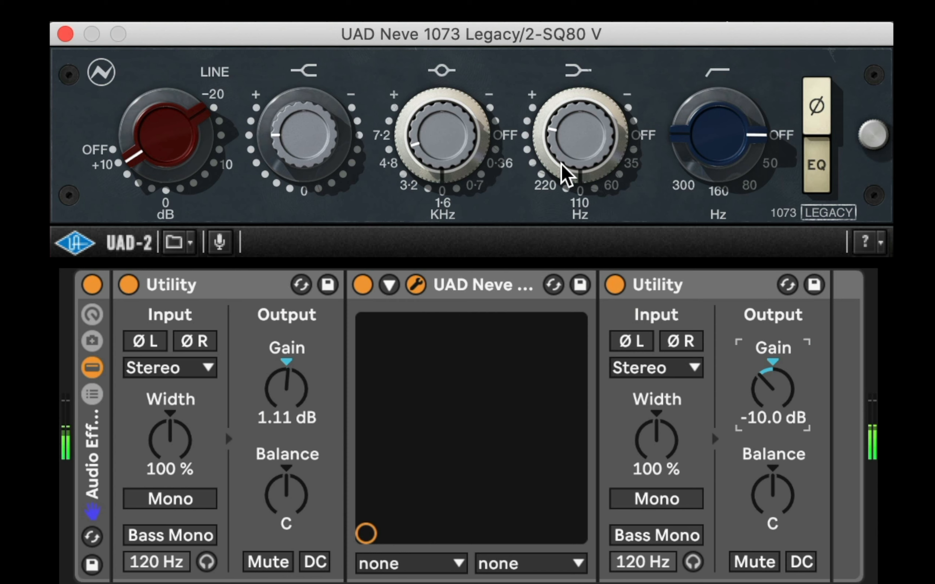
{"action": "left_click_drag", "start_coordinate": [556, 200], "coordinate": [559, 207]}
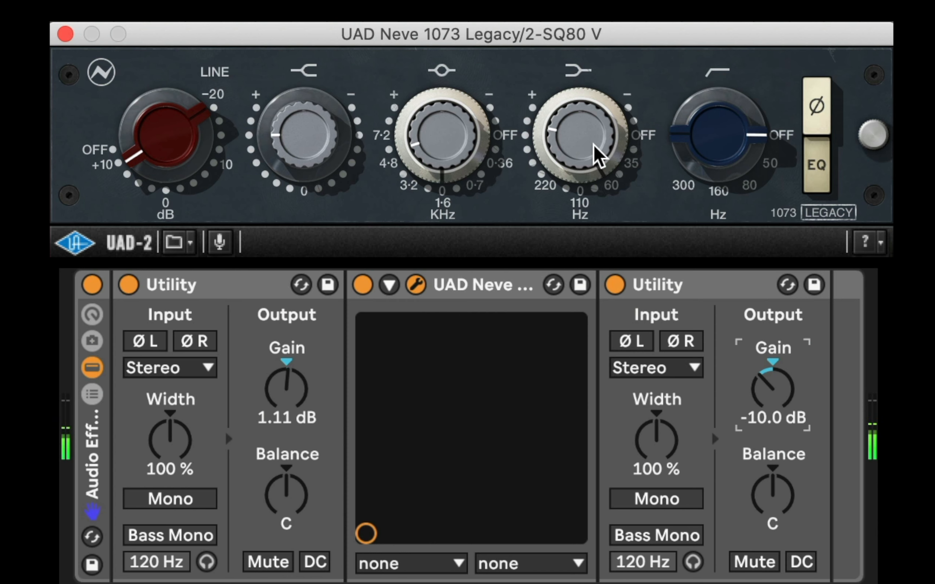
{"action": "left_click_drag", "start_coordinate": [599, 154], "coordinate": [590, 217]}
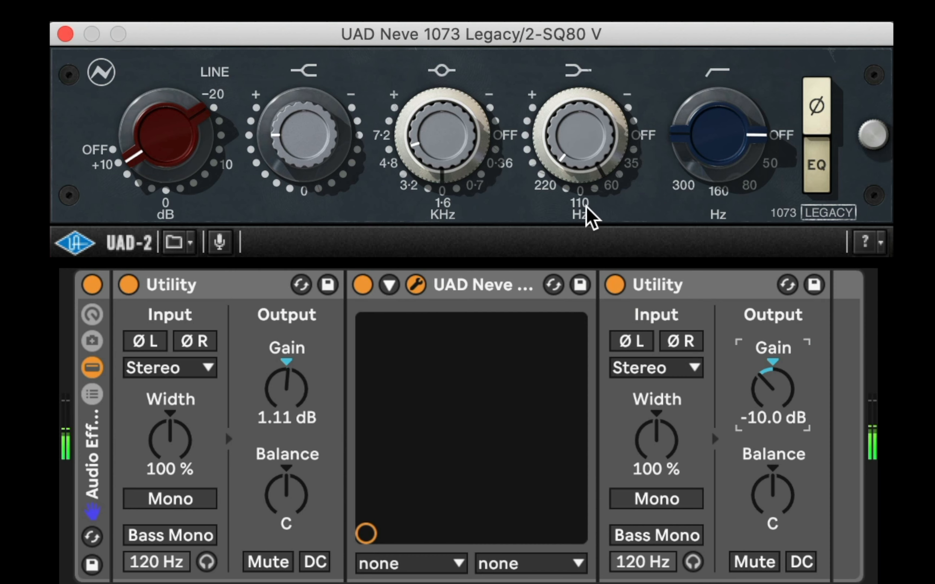
- Set the Neve 1073's high-pass filter to 50 Hz and reduce its high-shelf and mid-band boosts to slight amounts
{"action": "left_click_drag", "start_coordinate": [706, 151], "coordinate": [709, 98]}
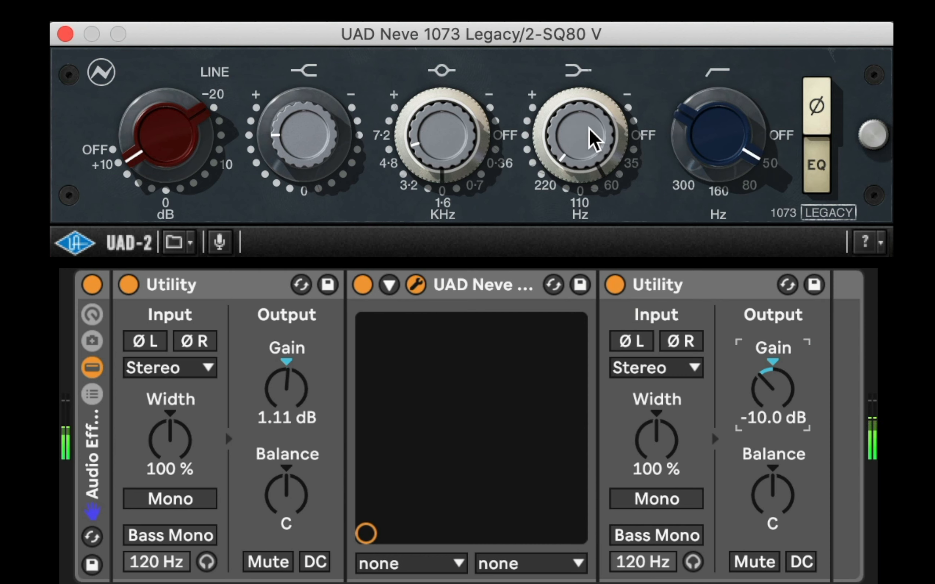
{"action": "left_click_drag", "start_coordinate": [334, 143], "coordinate": [323, 196]}
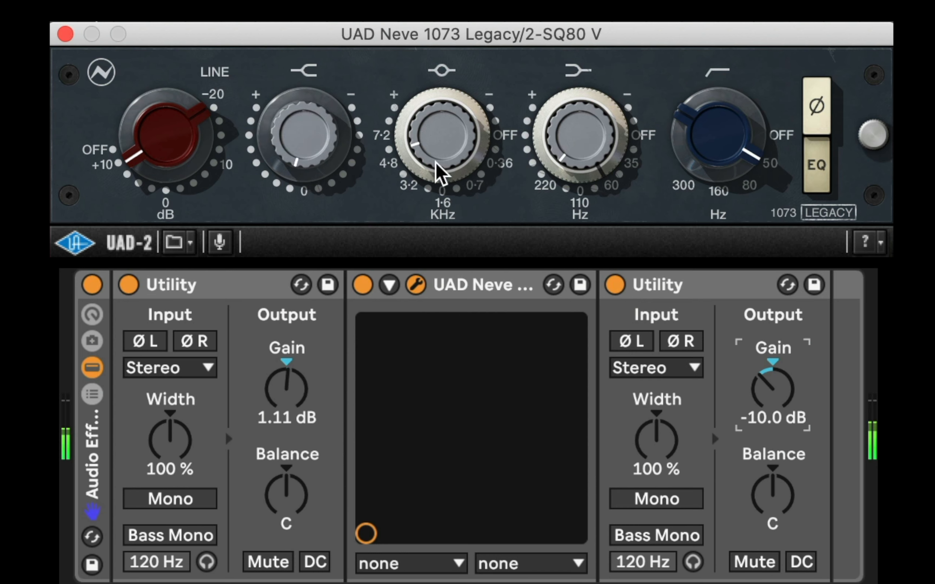
{"action": "left_click_drag", "start_coordinate": [475, 144], "coordinate": [459, 167]}
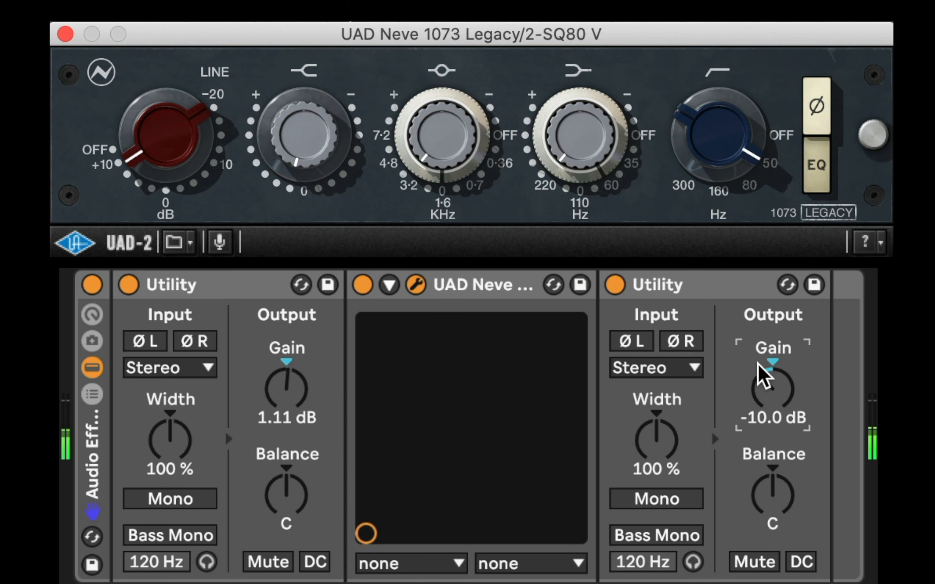
- Lower the last Utility's gain to -12.2 dB and bypass the whole effect rack for comparison
{"action": "left_click_drag", "start_coordinate": [760, 373], "coordinate": [760, 389]}
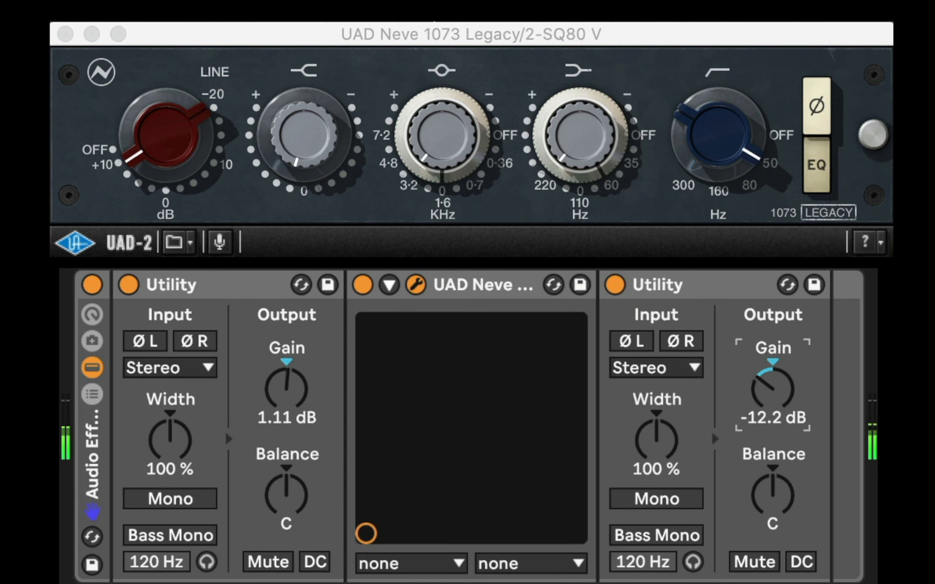
{"action": "left_click", "coordinate": [89, 285]}
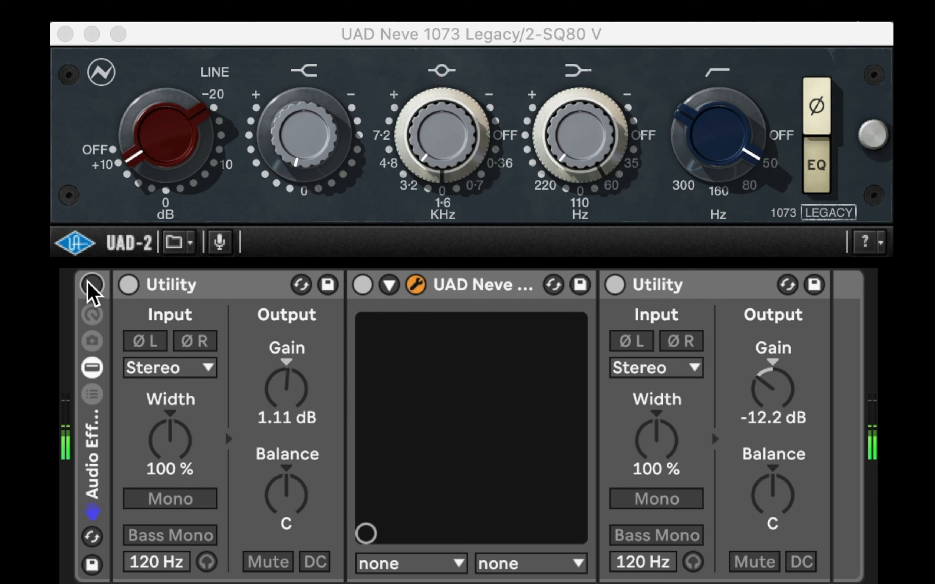
- Turn the whole effect rack back on
{"action": "left_click", "coordinate": [92, 285]}
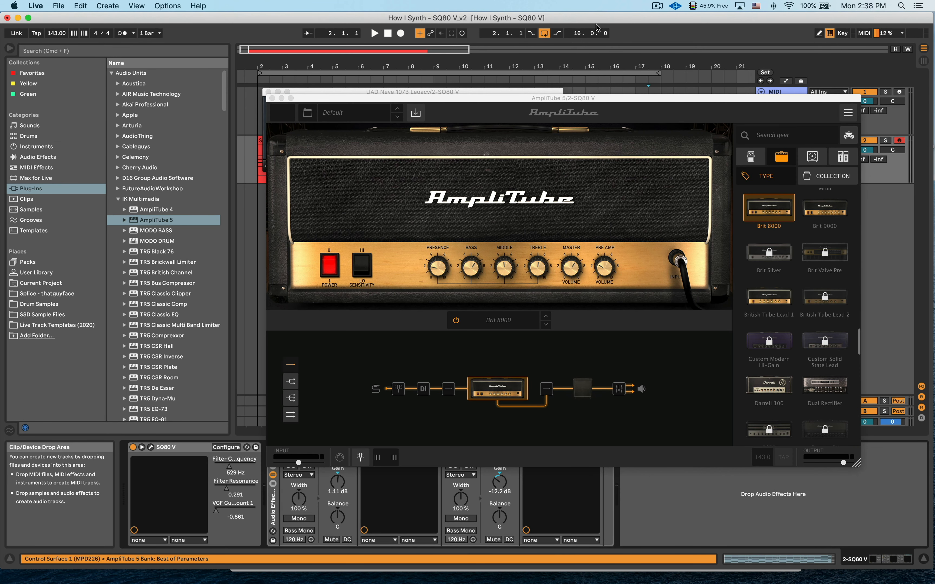
- In the AmpliTube 5 window, bypass the Brit 8000 amp and the 4x12 Brit 8000 cabinet
{"action": "left_click_drag", "start_coordinate": [606, 100], "coordinate": [579, 76]}
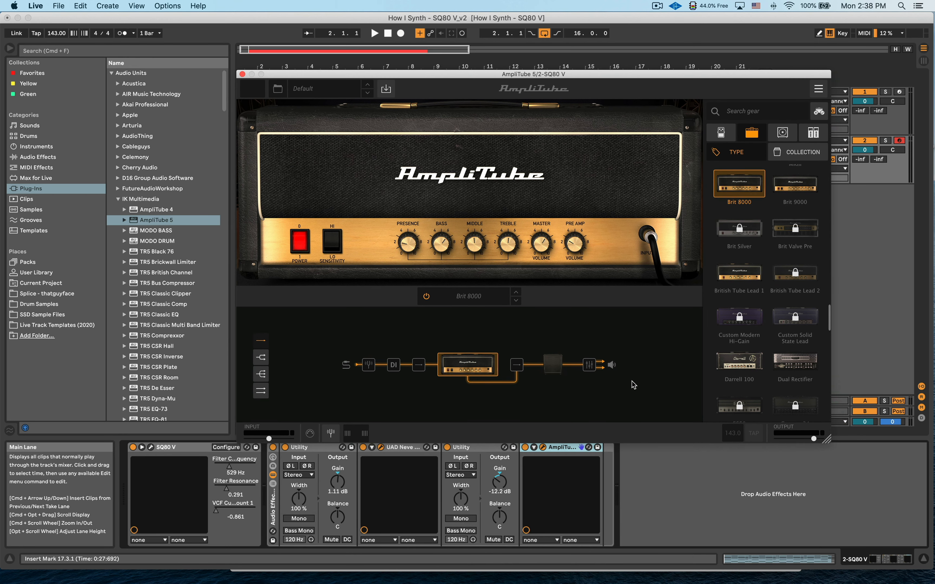
{"action": "left_click", "coordinate": [427, 297]}
{"action": "left_click", "coordinate": [552, 365]}
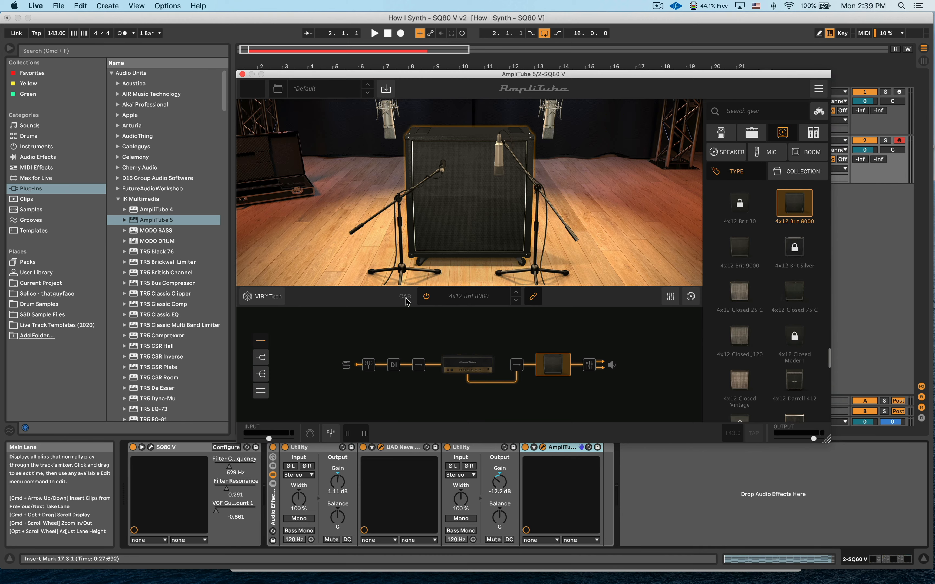
{"action": "left_click", "coordinate": [427, 297]}
{"action": "left_click", "coordinate": [456, 369]}
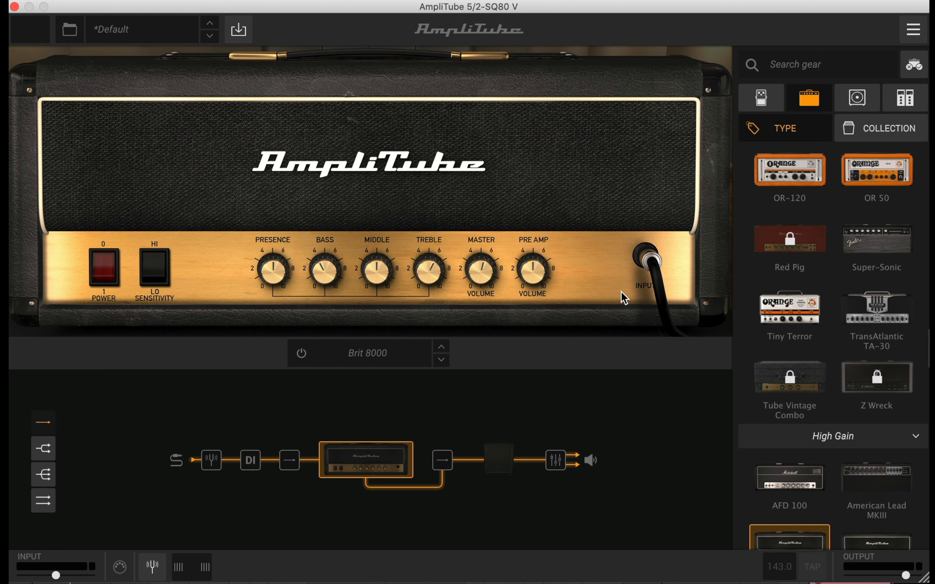
- Add a Class Fuzz pedal to the signal chain after the cabinet
{"action": "left_click", "coordinate": [774, 99]}
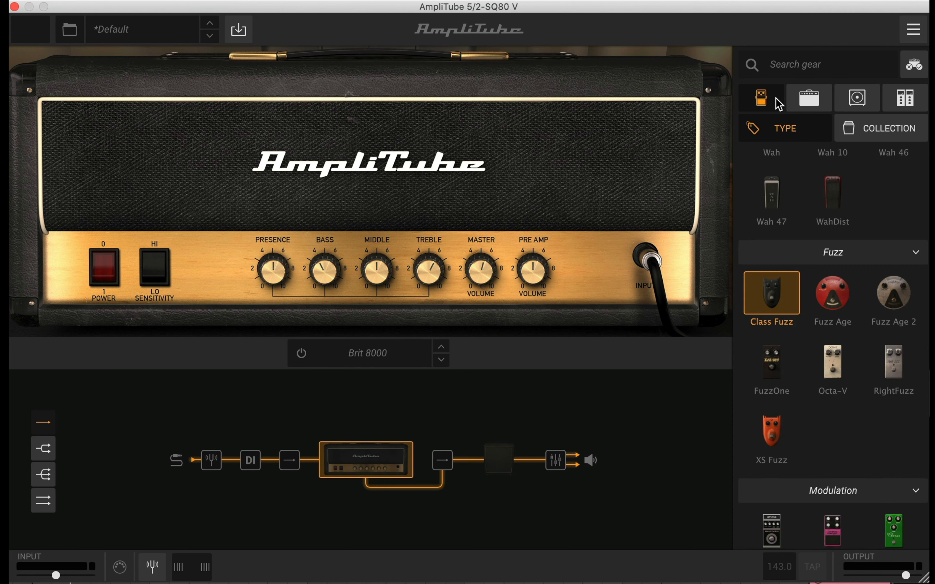
{"action": "scroll", "coordinate": [805, 234], "scroll_direction": "down", "scroll_amount": 3}
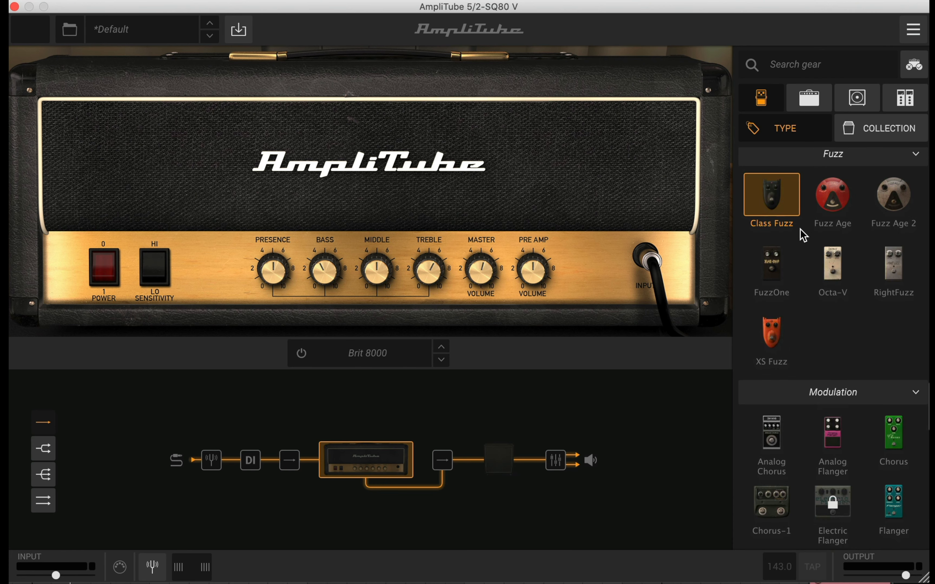
{"action": "left_click_drag", "start_coordinate": [799, 234], "coordinate": [554, 468]}
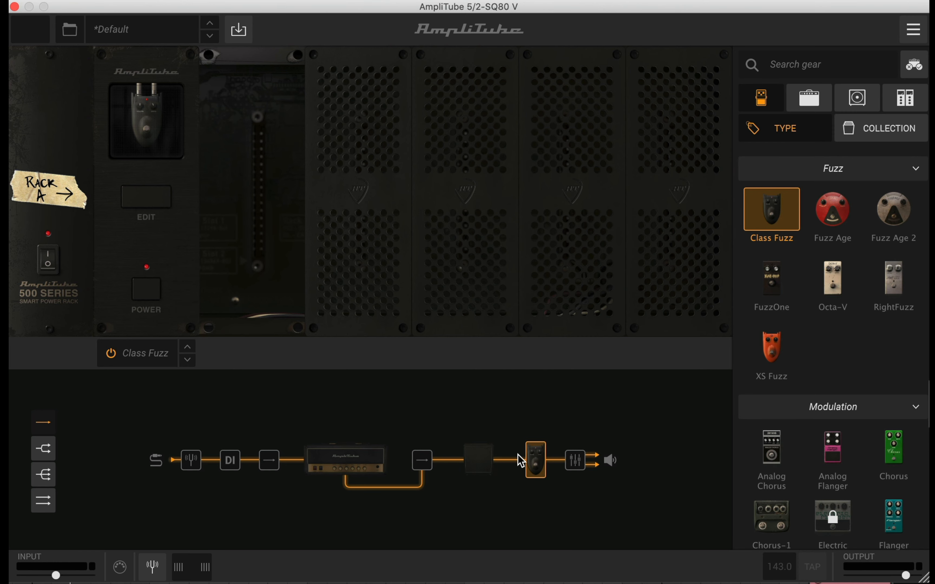
- Open the Class Fuzz for editing and reduce its Drive to below the midpoint
{"action": "left_click", "coordinate": [151, 200]}
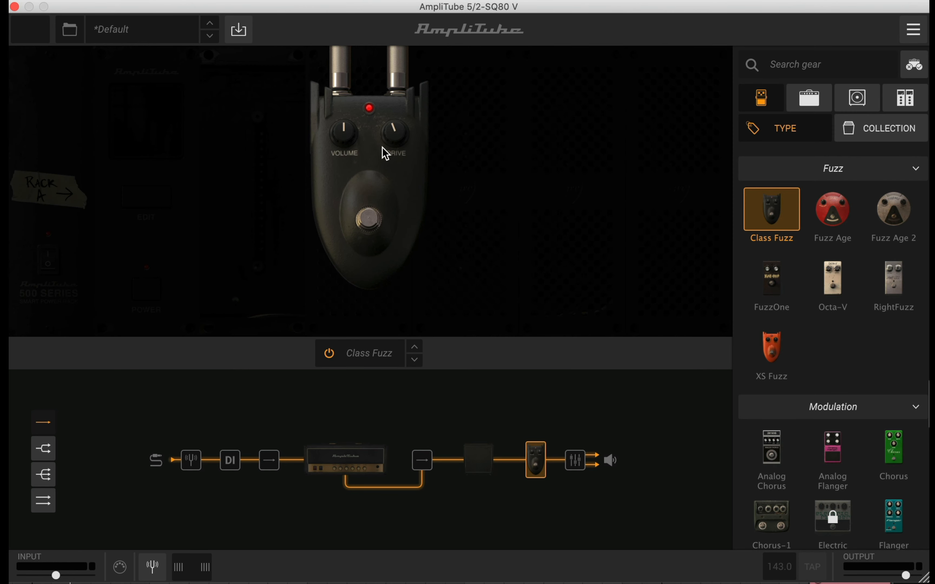
{"action": "left_click_drag", "start_coordinate": [406, 135], "coordinate": [406, 122]}
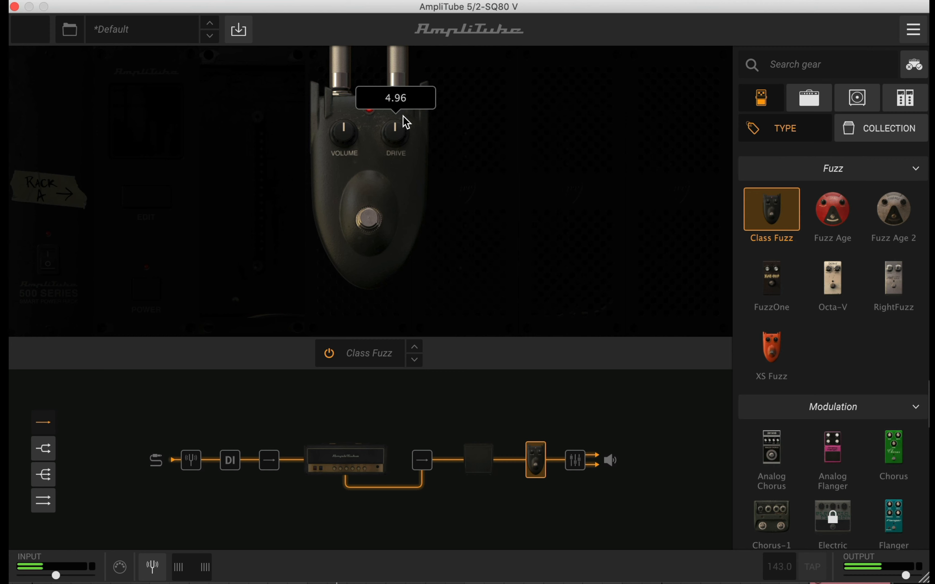
{"action": "left_click_drag", "start_coordinate": [401, 130], "coordinate": [384, 175]}
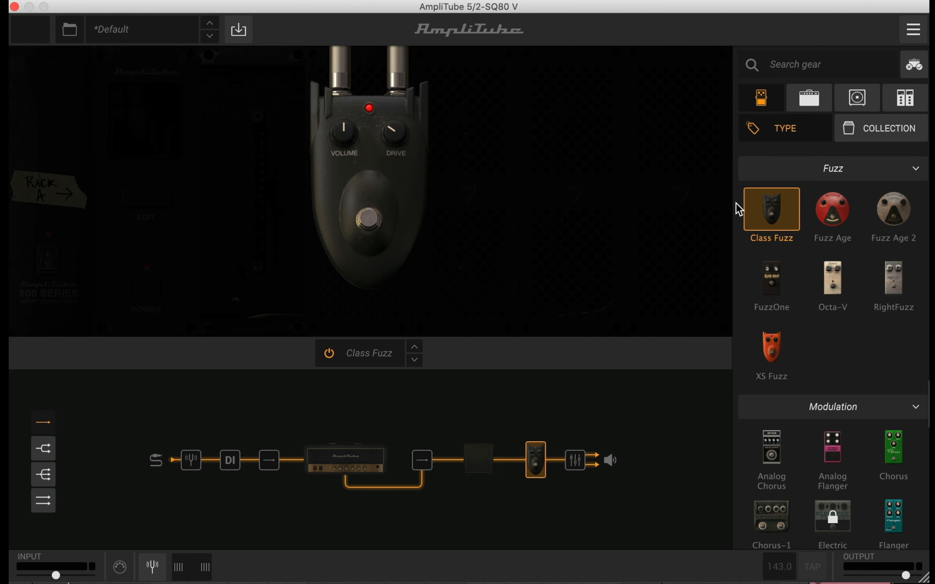
- Find the X-TIME delay pedal among the stompboxes and add it after the Class Fuzz
{"action": "scroll", "coordinate": [844, 331], "scroll_direction": "down", "scroll_amount": 10}
{"action": "scroll", "coordinate": [848, 332], "scroll_direction": "up", "scroll_amount": 14}
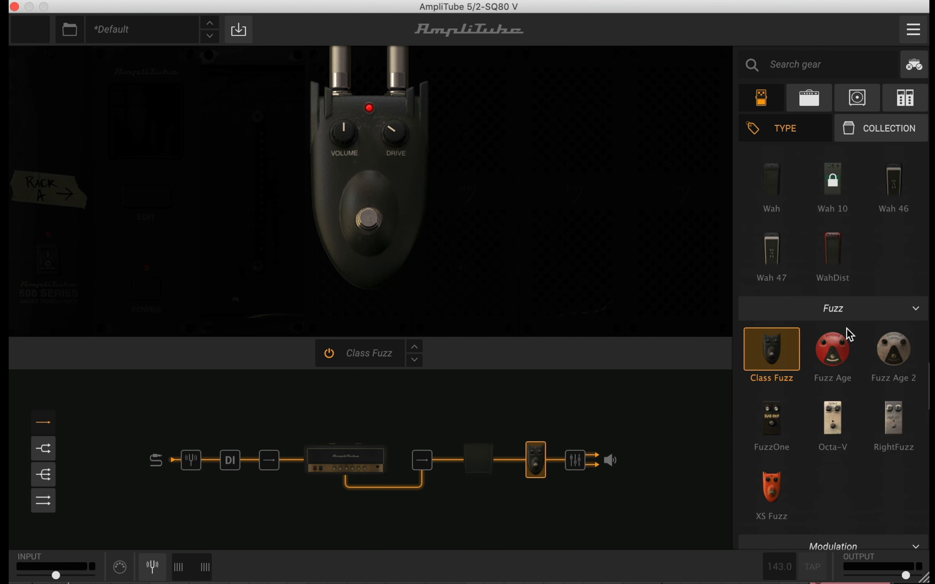
{"action": "scroll", "coordinate": [847, 331], "scroll_direction": "down", "scroll_amount": 10}
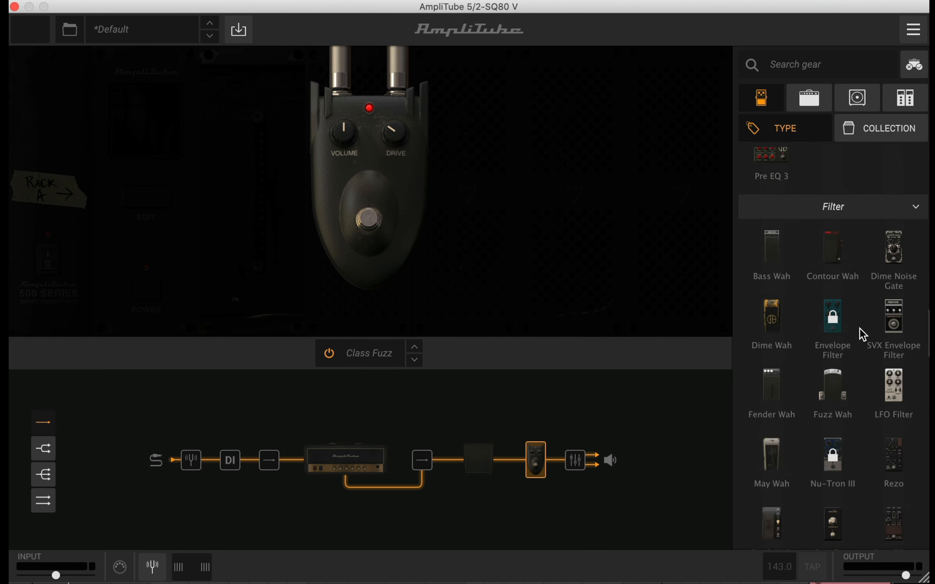
{"action": "scroll", "coordinate": [864, 334], "scroll_direction": "up", "scroll_amount": 10}
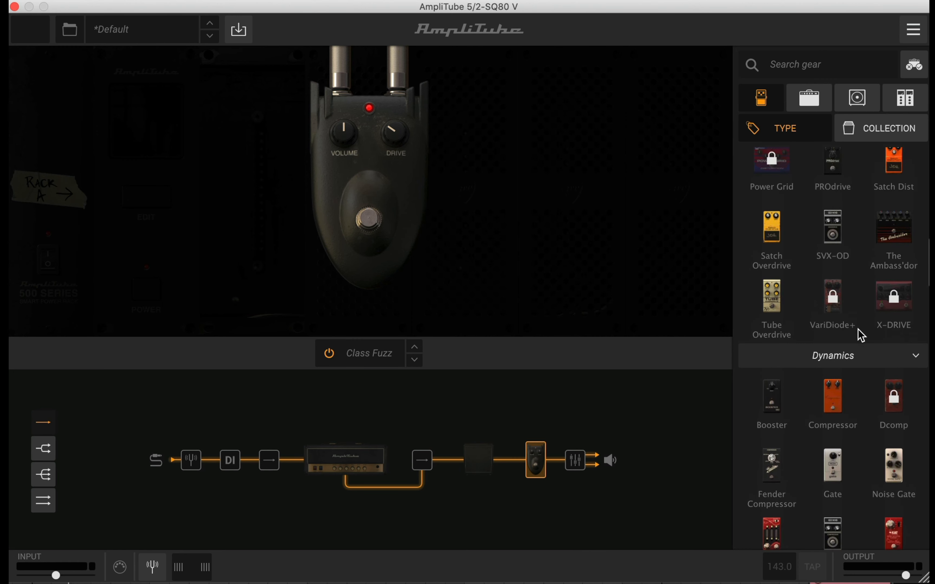
{"action": "scroll", "coordinate": [857, 334], "scroll_direction": "up", "scroll_amount": 8}
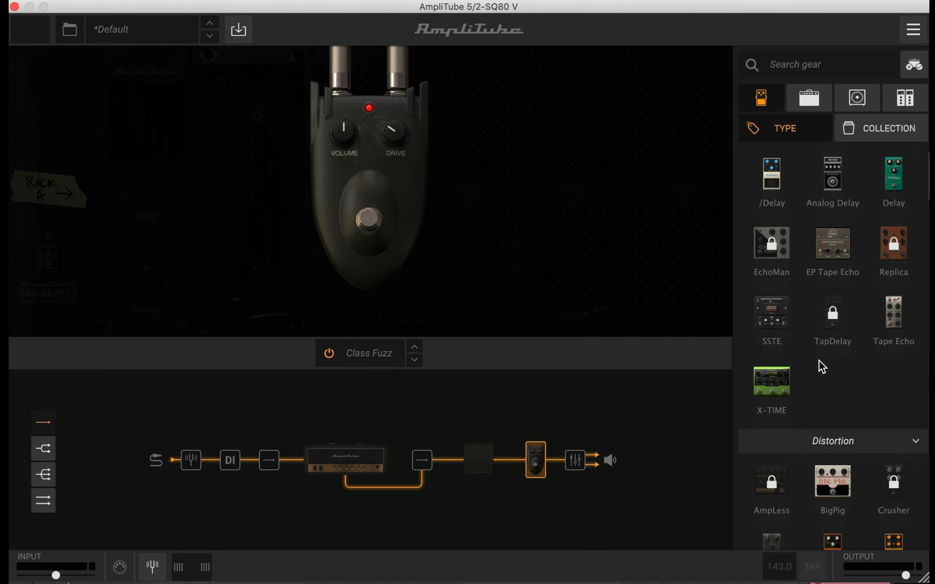
{"action": "left_click_drag", "start_coordinate": [776, 384], "coordinate": [536, 459]}
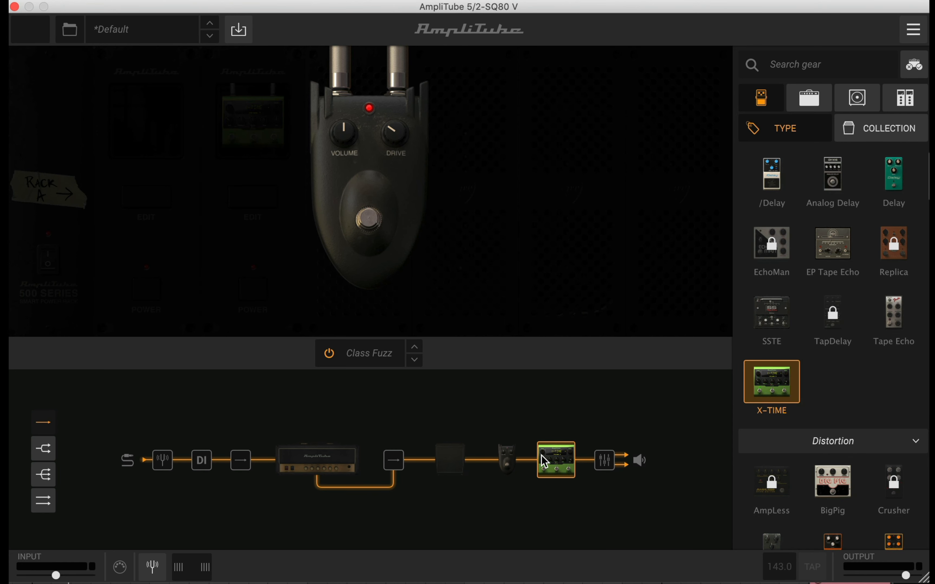
- Open the X-TIME pedal for editing and load the SATURATE preset from its ANALOG presets
{"action": "left_click", "coordinate": [186, 176]}
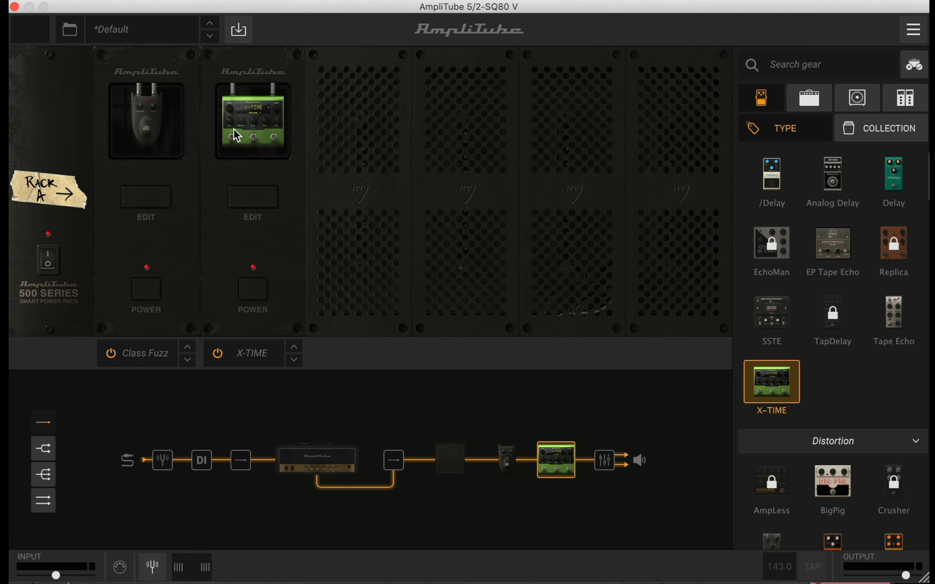
{"action": "left_click", "coordinate": [248, 209]}
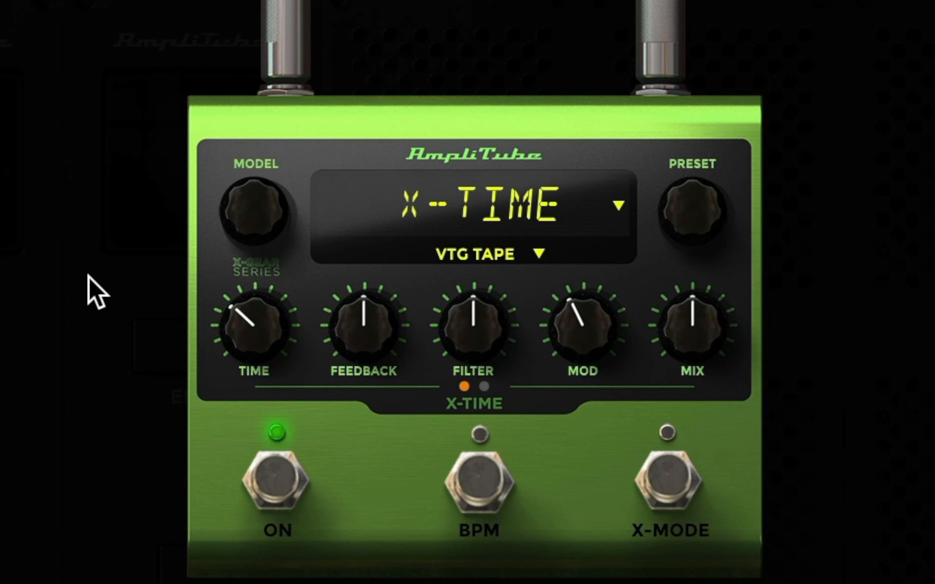
{"action": "left_click", "coordinate": [616, 206]}
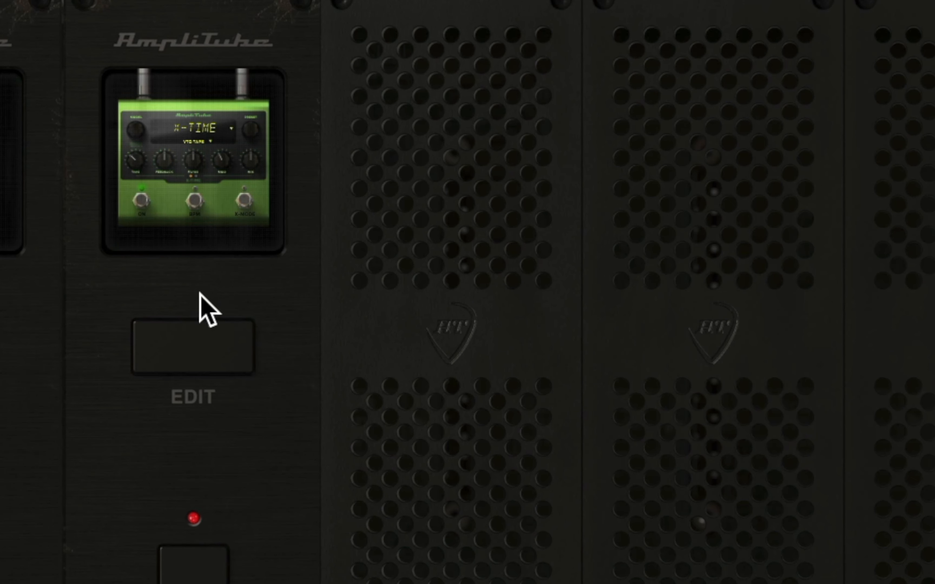
{"action": "left_click", "coordinate": [183, 347]}
{"action": "left_click", "coordinate": [616, 205]}
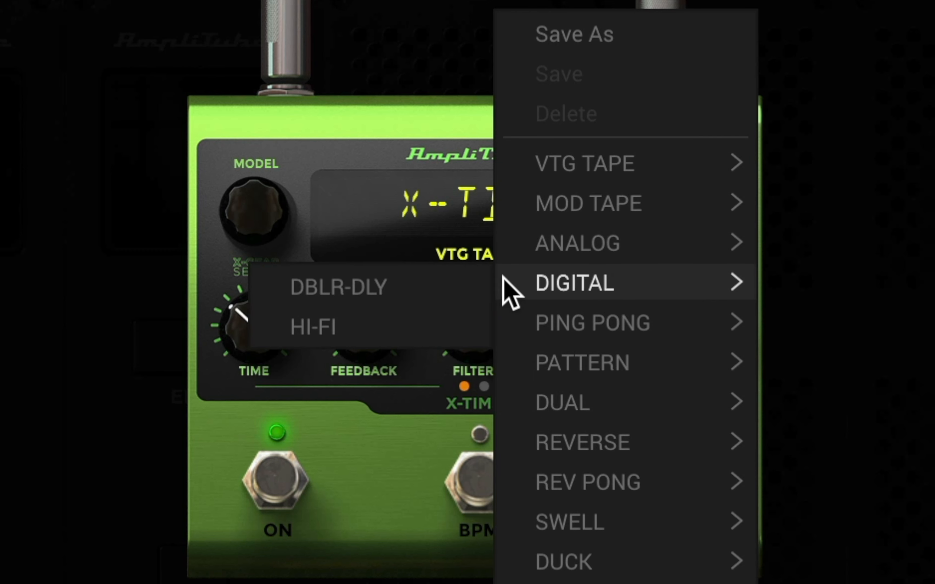
{"action": "mouse_move", "coordinate": [522, 254]}
{"action": "left_click", "coordinate": [372, 255]}
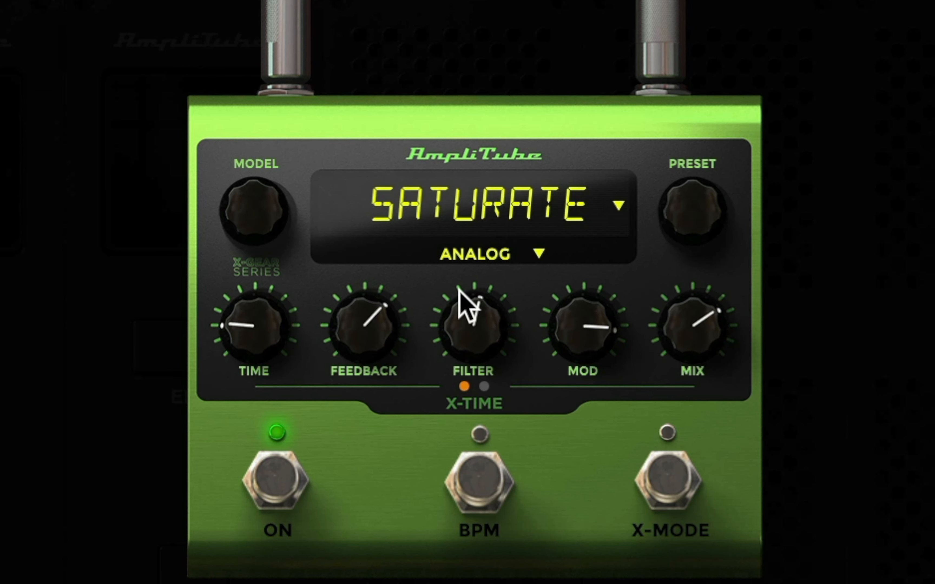
- Lower the X-TIME's Feedback to just above its midpoint, enable BPM sync and raise Time
{"action": "left_click_drag", "start_coordinate": [369, 328], "coordinate": [344, 433]}
{"action": "left_click", "coordinate": [485, 500]}
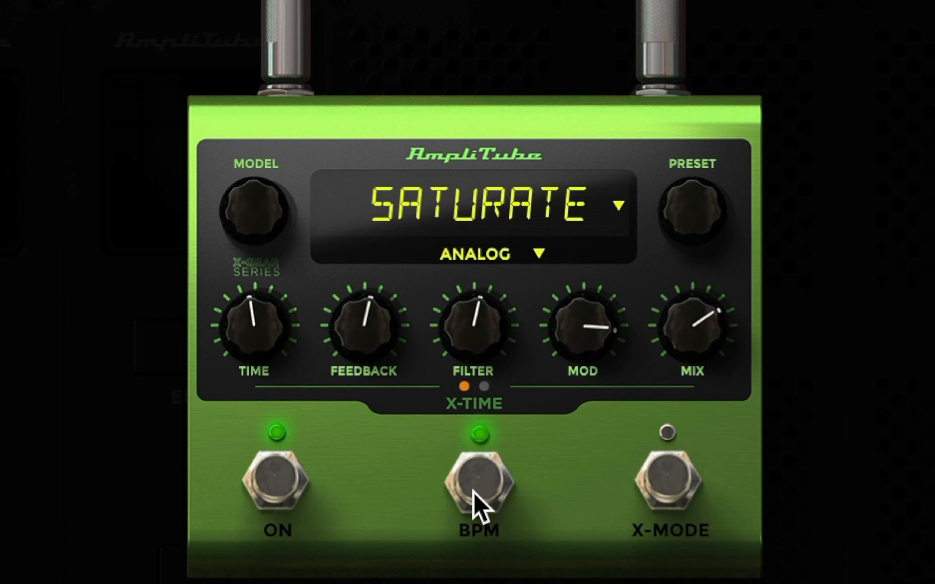
{"action": "mouse_move", "coordinate": [267, 330]}
{"action": "left_click_drag", "start_coordinate": [269, 295], "coordinate": [271, 257]}
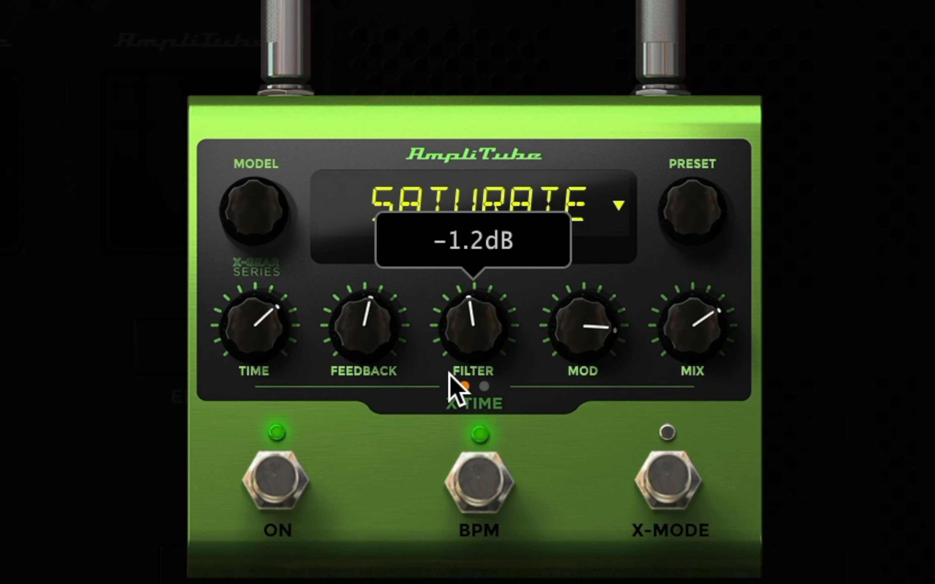
- Set the X-TIME's Filter to 6.2 dB and reduce Mod, Mix and Time to about their midpoints
{"action": "left_click_drag", "start_coordinate": [455, 386], "coordinate": [455, 284]}
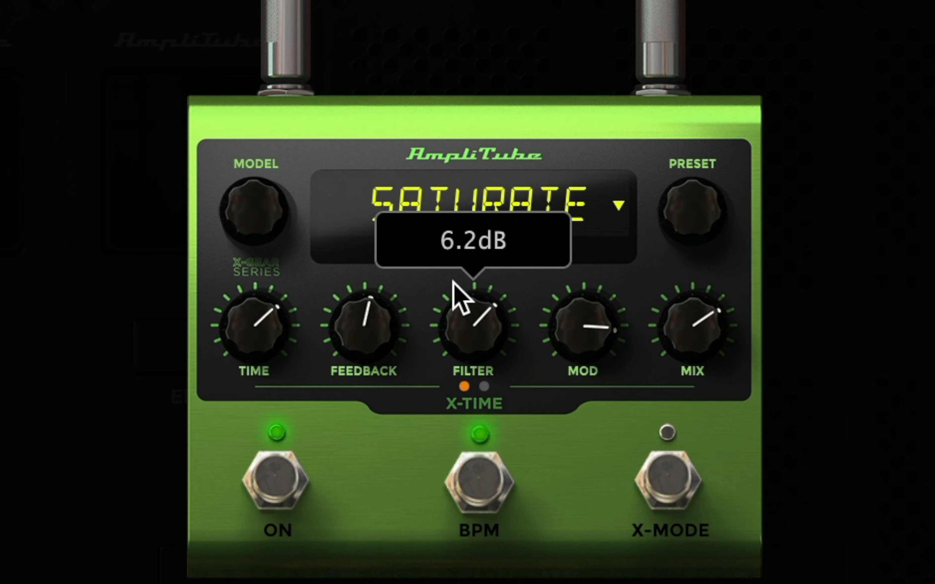
{"action": "left_click_drag", "start_coordinate": [595, 294], "coordinate": [535, 495]}
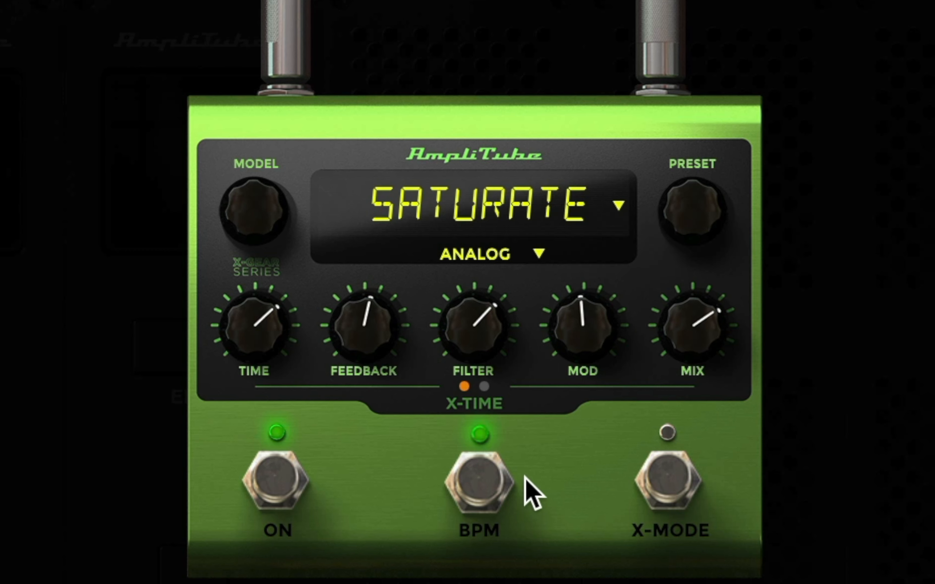
{"action": "left_click_drag", "start_coordinate": [689, 365], "coordinate": [674, 448]}
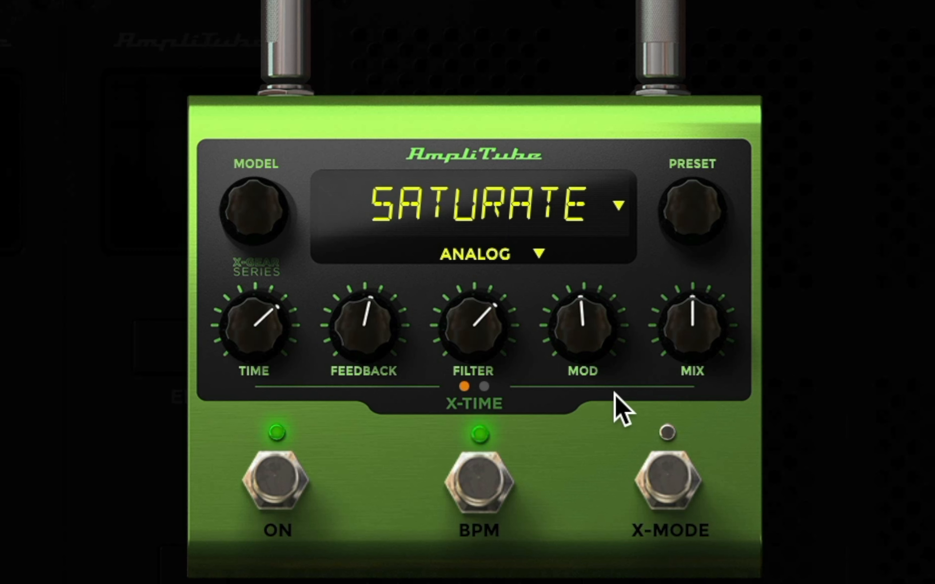
{"action": "left_click_drag", "start_coordinate": [273, 338], "coordinate": [222, 426]}
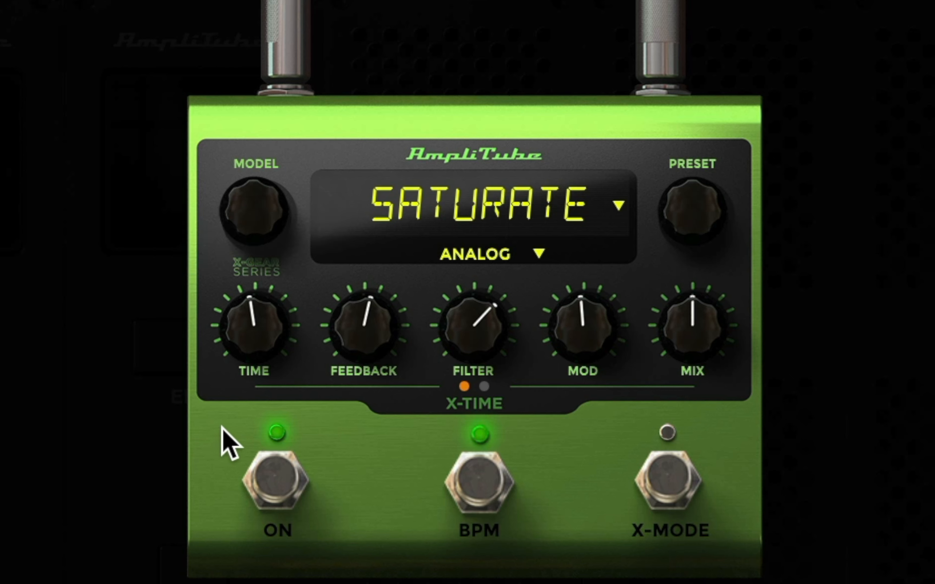
- Try the X-TIME's Mod at maximum, and bring both Mix and Mod down to low settings
{"action": "left_click_drag", "start_coordinate": [582, 313], "coordinate": [601, 195]}
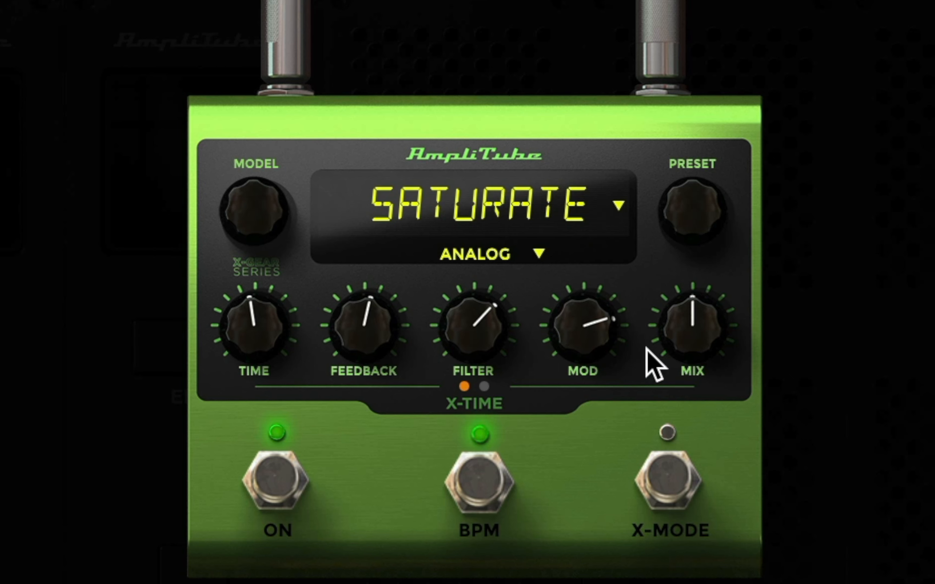
{"action": "mouse_move", "coordinate": [597, 335]}
{"action": "left_click_drag", "start_coordinate": [597, 335], "coordinate": [653, 146]}
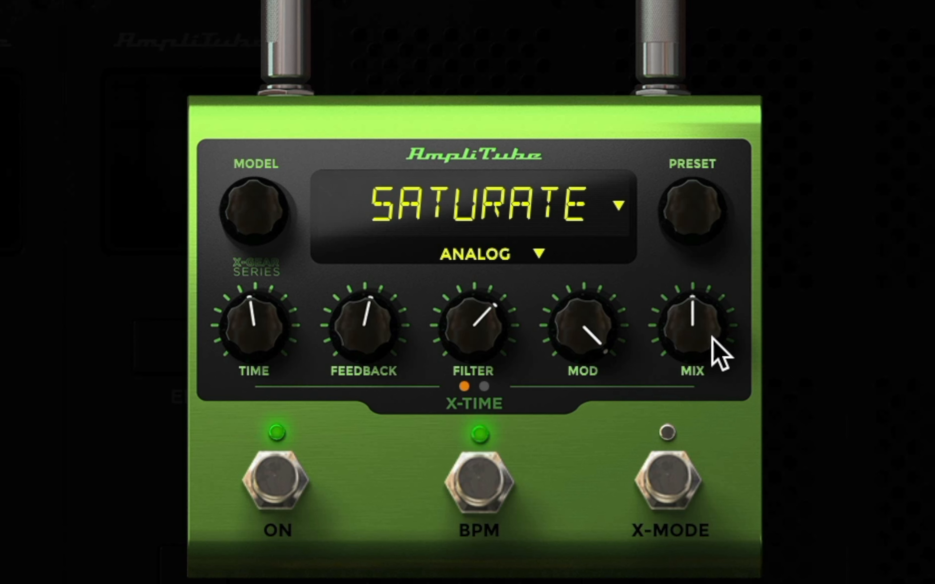
{"action": "left_click_drag", "start_coordinate": [711, 335], "coordinate": [655, 529]}
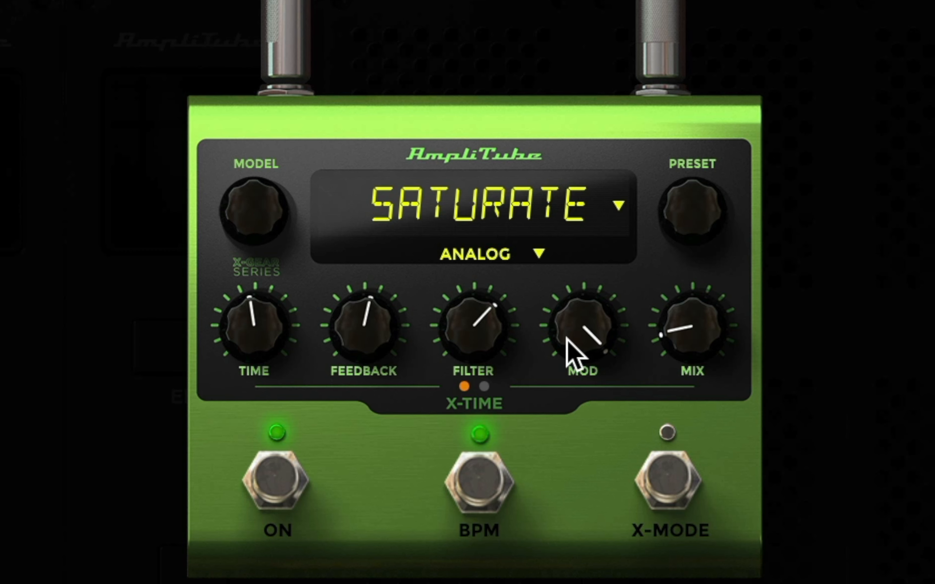
{"action": "left_click_drag", "start_coordinate": [568, 344], "coordinate": [561, 564]}
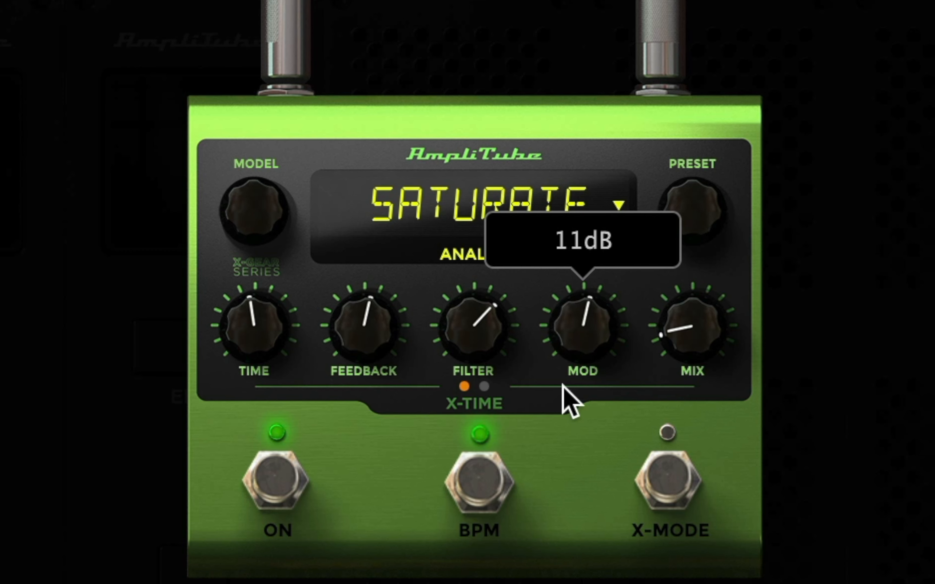
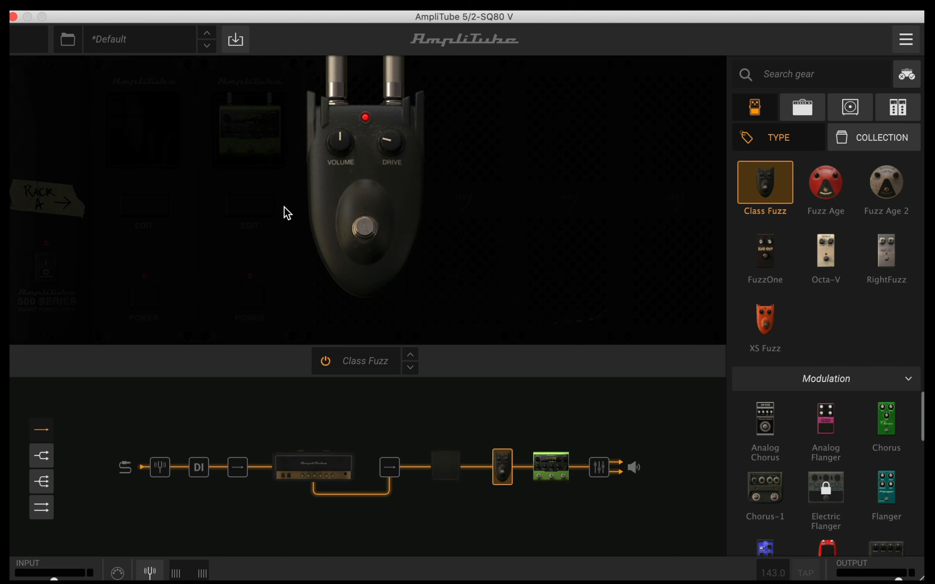
- Reopen the X-TIME pedal, raise its Time to about the midpoint and set Mix to 19%
{"action": "left_click", "coordinate": [550, 467]}
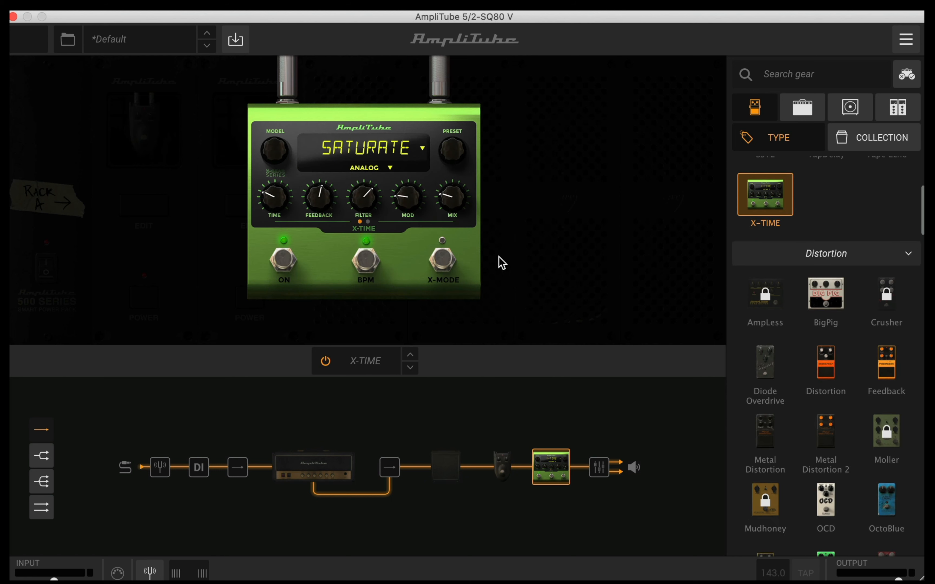
{"action": "mouse_move", "coordinate": [272, 189]}
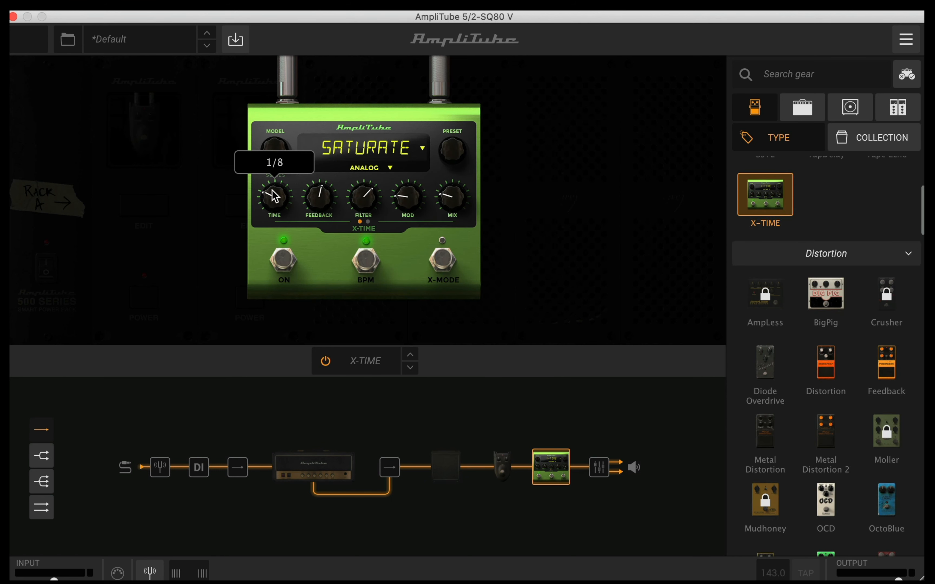
{"action": "left_click_drag", "start_coordinate": [275, 181], "coordinate": [282, 152]}
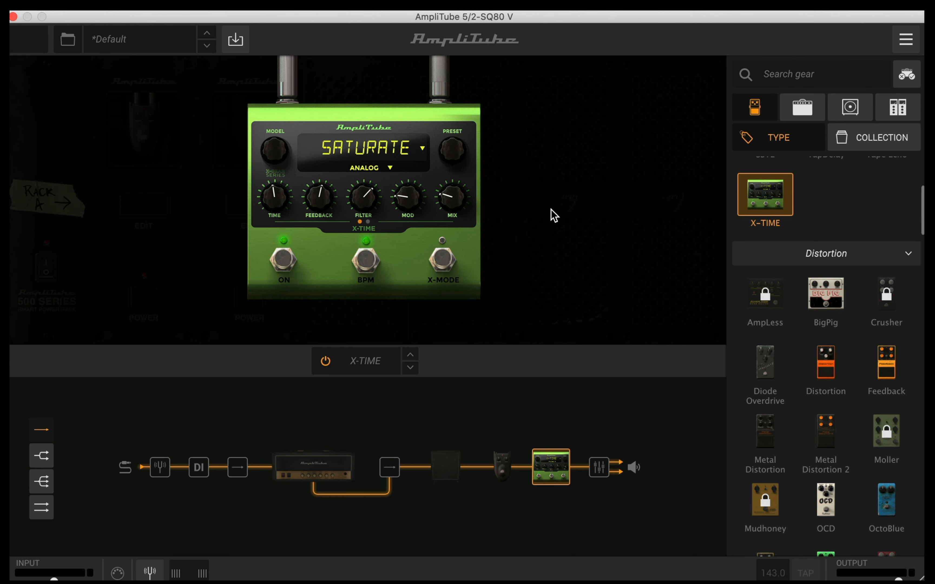
{"action": "mouse_move", "coordinate": [448, 205]}
{"action": "left_click_drag", "start_coordinate": [446, 205], "coordinate": [443, 205]}
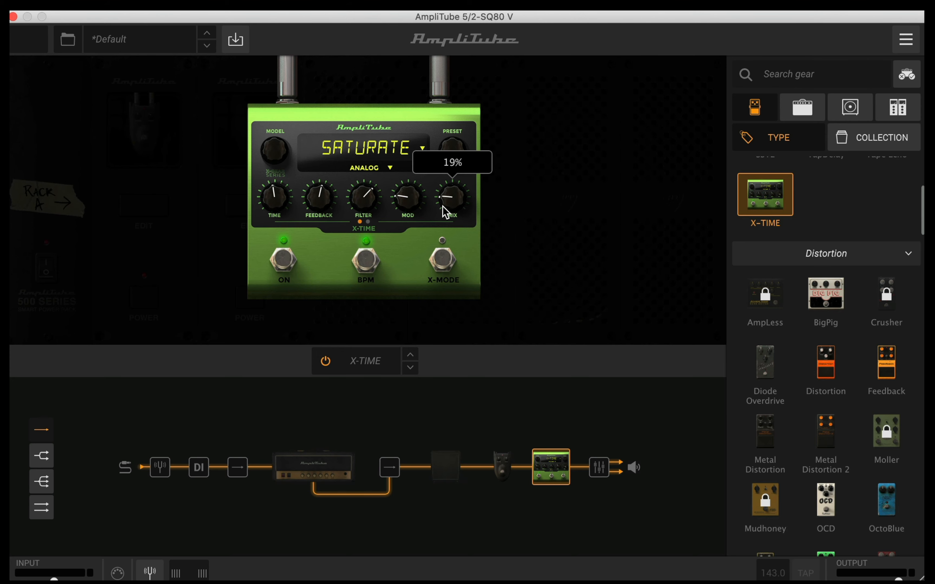
- Set the X-TIME pedal's Feedback to 58% and close its AmpliTube window
{"action": "left_click_drag", "start_coordinate": [322, 204], "coordinate": [322, 200]}
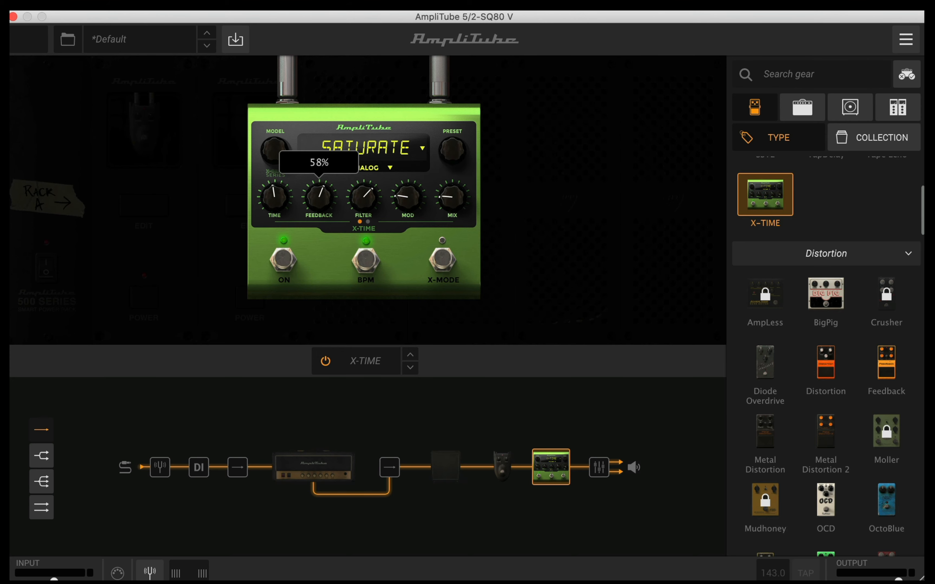
{"action": "left_click", "coordinate": [14, 17]}
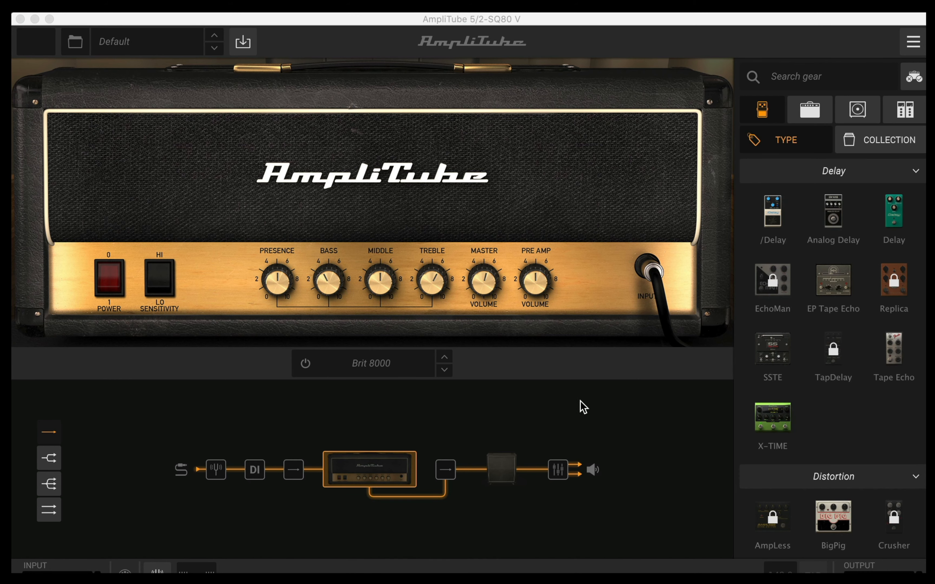
- Bypass the 4x12 Brit 8000 cabinet in the second AmpliTube instance, add an X-SPACE pedal after it and open the pedal for editing
{"action": "left_click", "coordinate": [493, 474]}
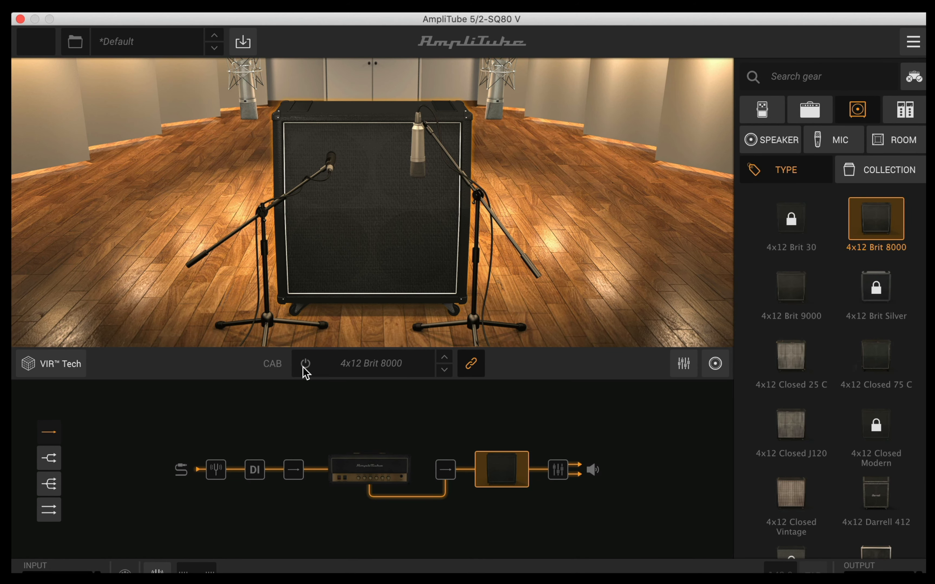
{"action": "left_click", "coordinate": [906, 109]}
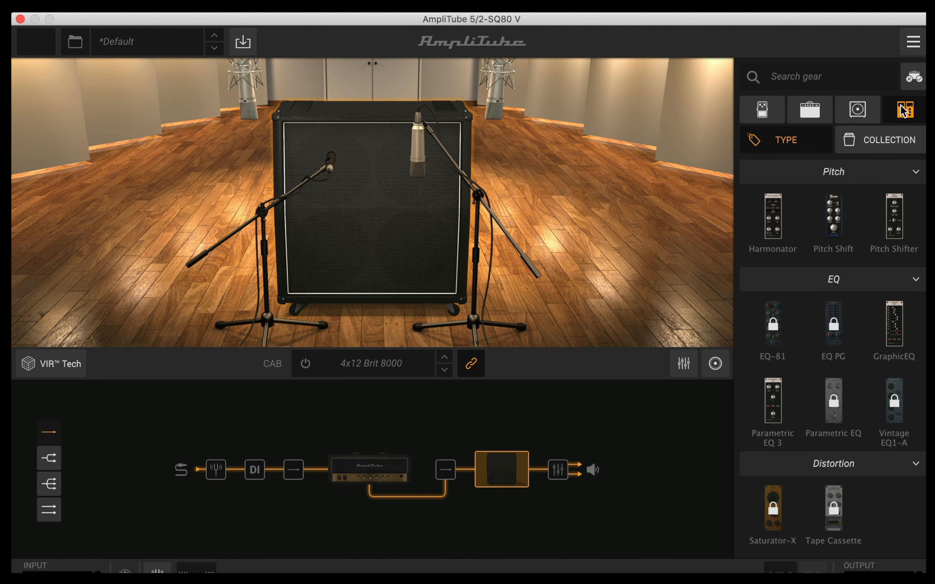
{"action": "scroll", "coordinate": [891, 303], "scroll_direction": "up", "scroll_amount": 2}
{"action": "scroll", "coordinate": [892, 294], "scroll_direction": "down", "scroll_amount": 2}
{"action": "scroll", "coordinate": [885, 270], "scroll_direction": "up", "scroll_amount": 10}
{"action": "left_click", "coordinate": [763, 110]}
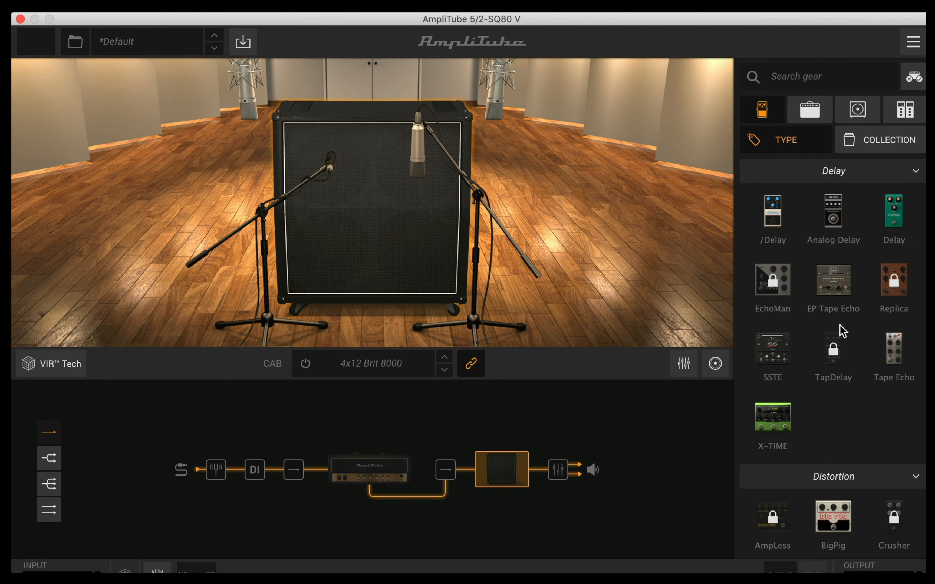
{"action": "scroll", "coordinate": [842, 329], "scroll_direction": "down", "scroll_amount": 15}
{"action": "left_click_drag", "start_coordinate": [685, 432], "coordinate": [538, 464]}
{"action": "left_click", "coordinate": [531, 468]}
{"action": "left_click", "coordinate": [150, 208]}
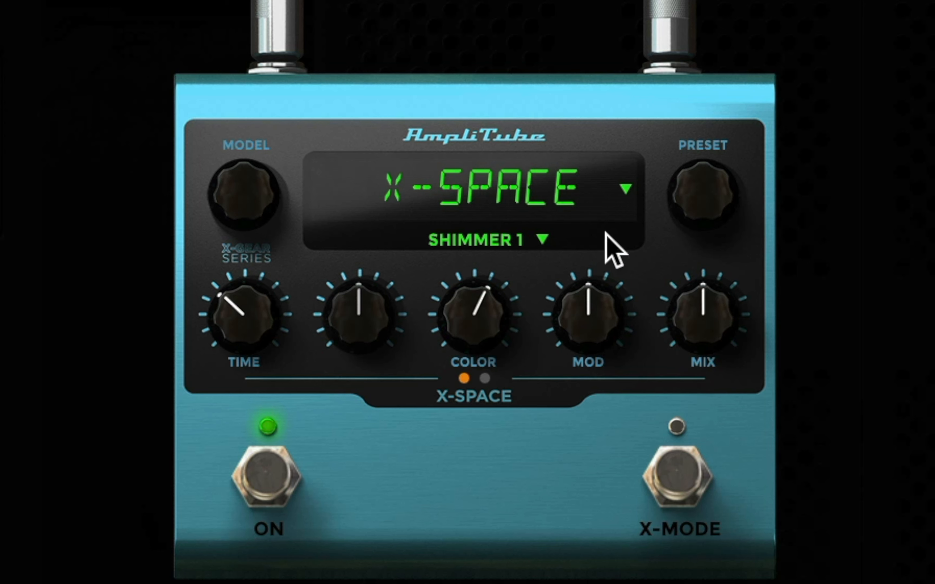
- Switch the X-SPACE algorithm to Spring, raise Pre-Delay to about its midpoint and increase Time to about three quarters
{"action": "left_click", "coordinate": [543, 240]}
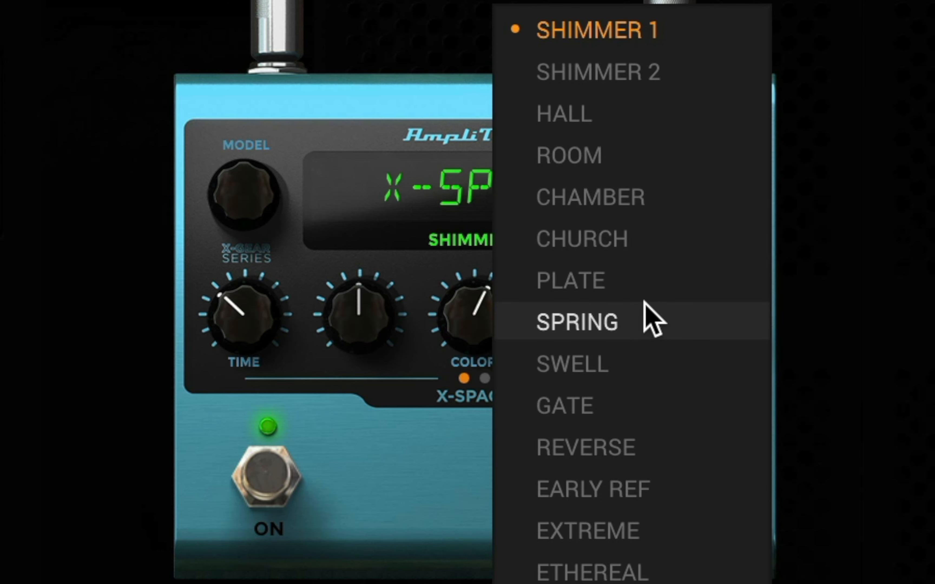
{"action": "left_click", "coordinate": [623, 327]}
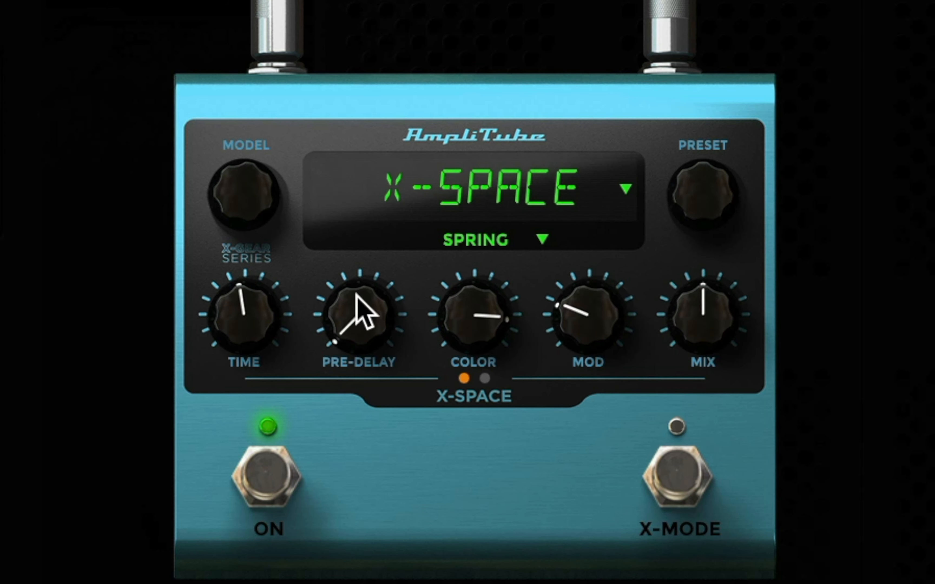
{"action": "left_click_drag", "start_coordinate": [359, 307], "coordinate": [187, 276]}
{"action": "left_click_drag", "start_coordinate": [270, 327], "coordinate": [344, 208]}
- Set the X-SPACE's Color to 4 and Mod to 41%, and reduce Mix to about a third
{"action": "left_click_drag", "start_coordinate": [482, 295], "coordinate": [454, 392]}
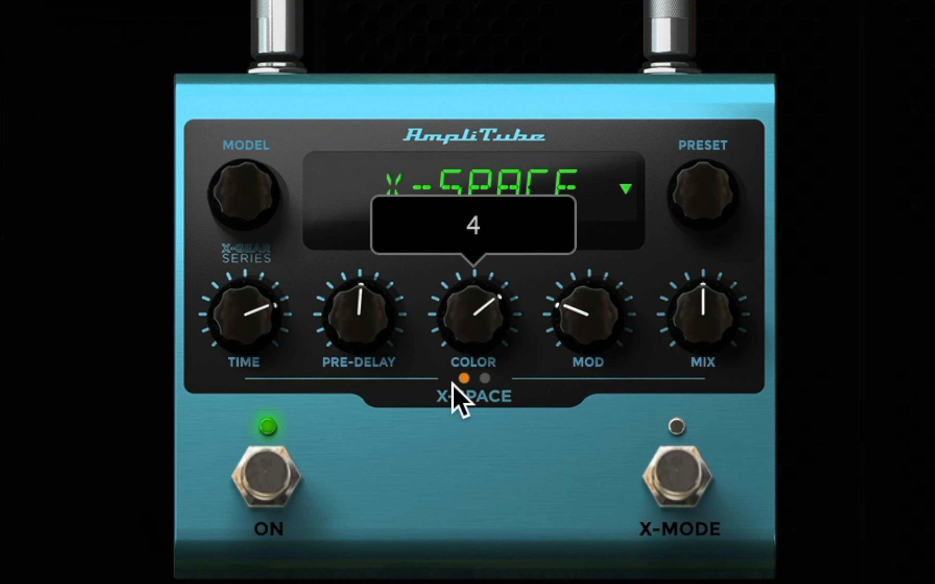
{"action": "left_click_drag", "start_coordinate": [616, 324], "coordinate": [601, 228]}
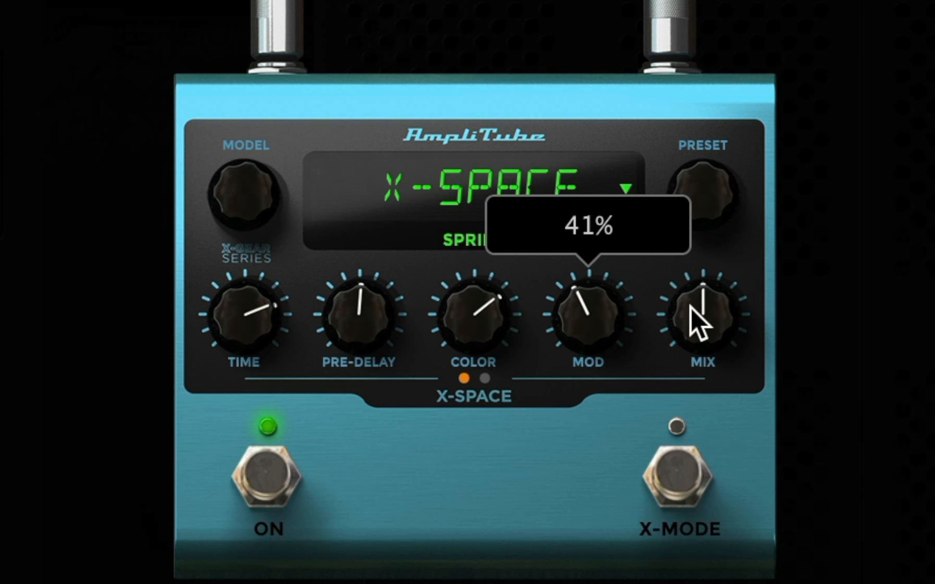
{"action": "left_click_drag", "start_coordinate": [699, 319], "coordinate": [667, 392]}
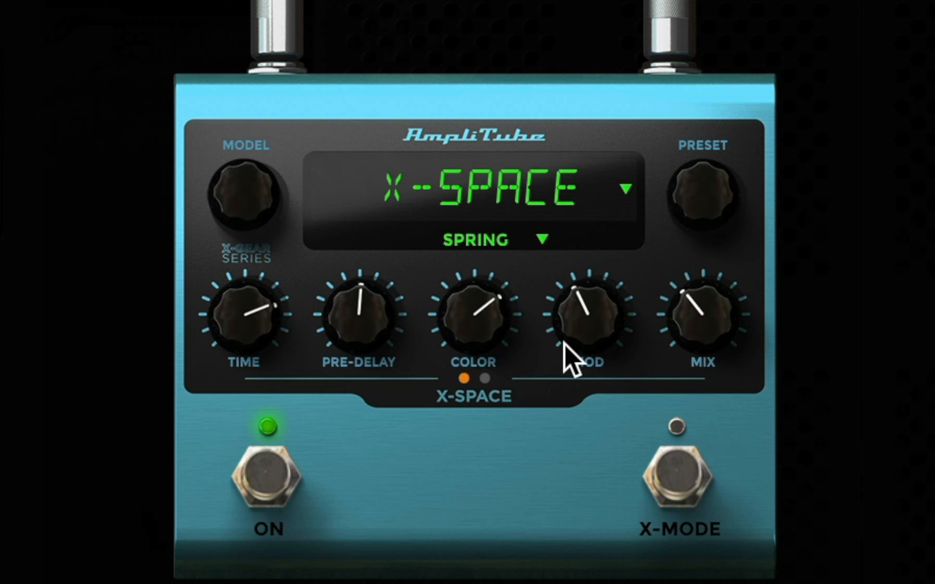
- Reduce the X-SPACE's Time to 1.9 s and raise Pre-Delay to 701 ms
{"action": "left_click_drag", "start_coordinate": [256, 345], "coordinate": [204, 428]}
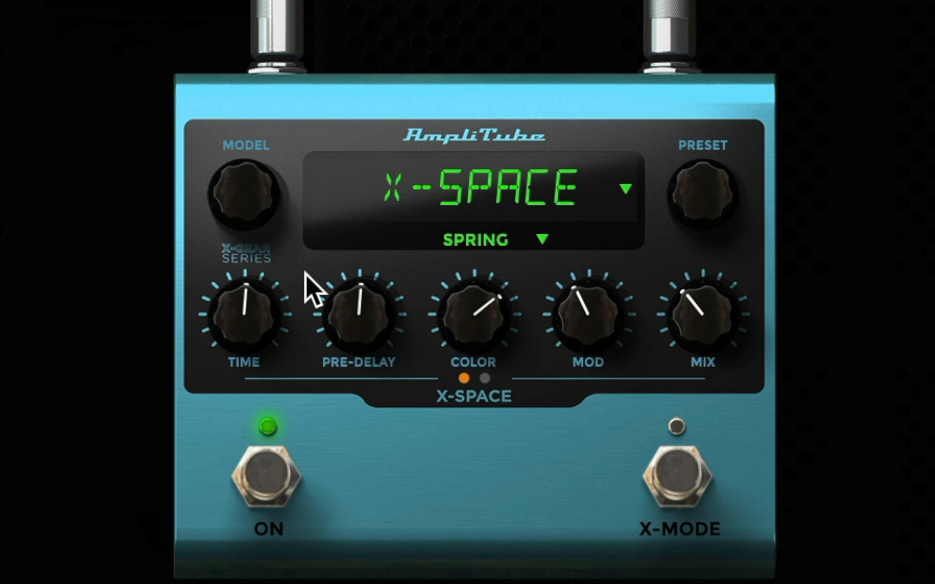
{"action": "left_click_drag", "start_coordinate": [250, 334], "coordinate": [261, 363]}
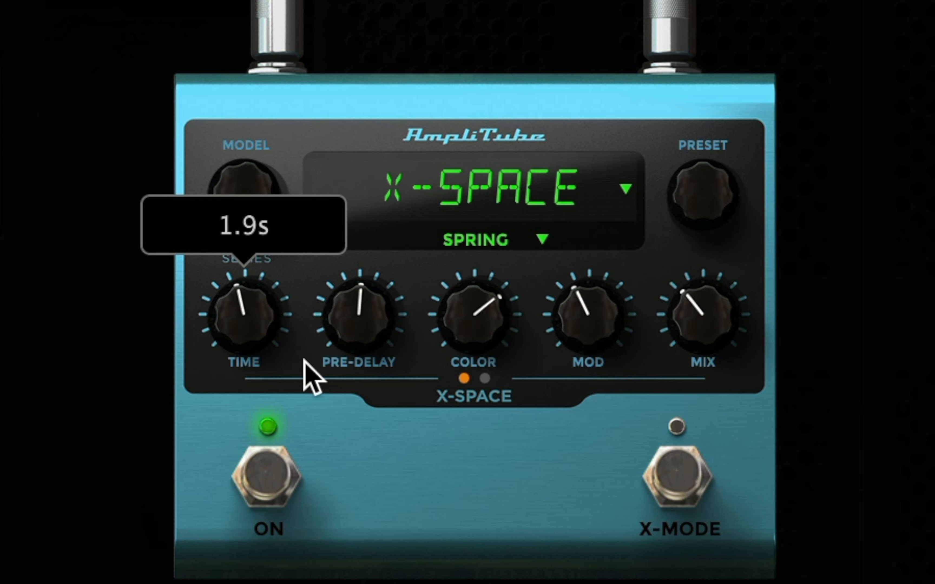
{"action": "left_click_drag", "start_coordinate": [367, 350], "coordinate": [364, 259]}
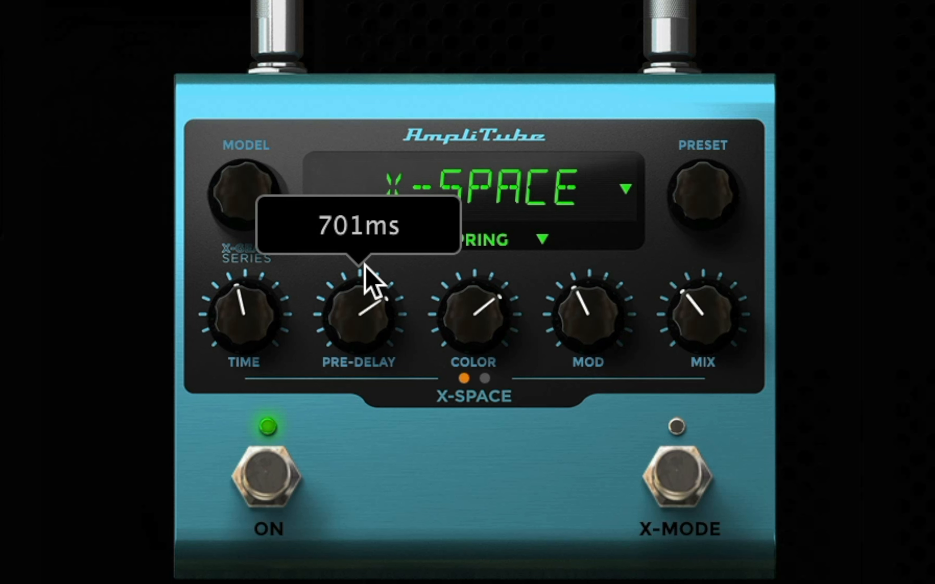
- Raise the X-SPACE's Time to 3.3 s and lower Mix to 19%, then slightly below that
{"action": "left_click_drag", "start_coordinate": [271, 334], "coordinate": [300, 232]}
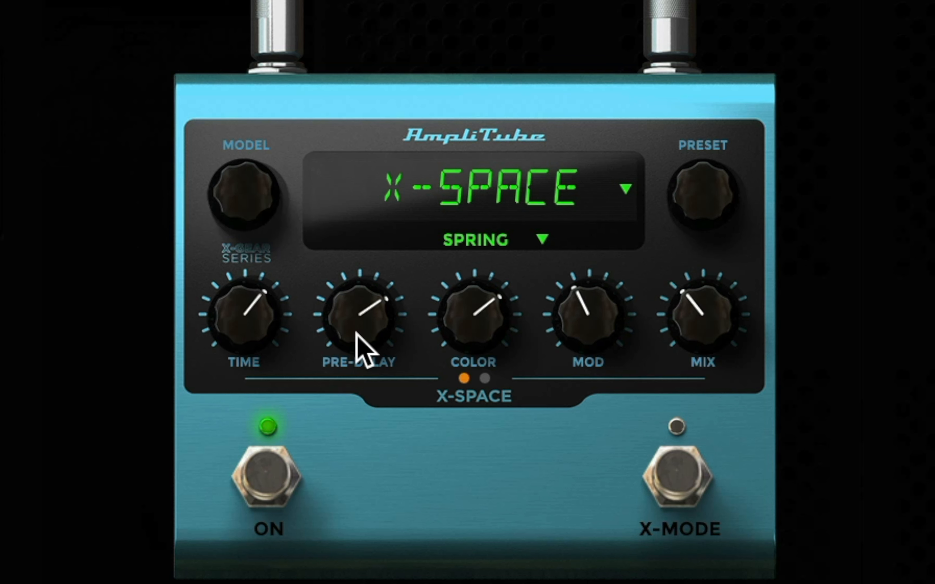
{"action": "left_click_drag", "start_coordinate": [265, 327], "coordinate": [294, 246]}
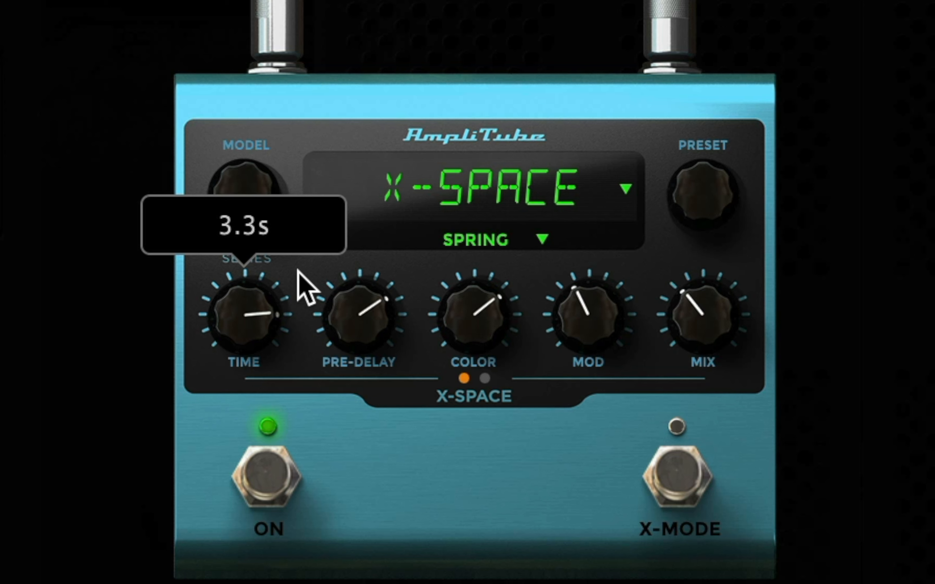
{"action": "left_click_drag", "start_coordinate": [697, 313], "coordinate": [671, 414]}
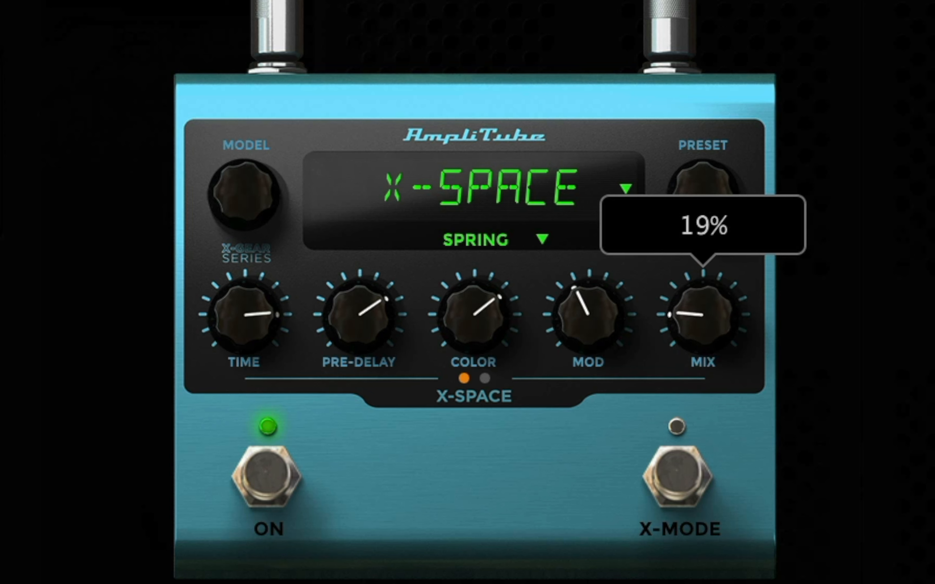
{"action": "left_click_drag", "start_coordinate": [676, 323], "coordinate": [691, 368]}
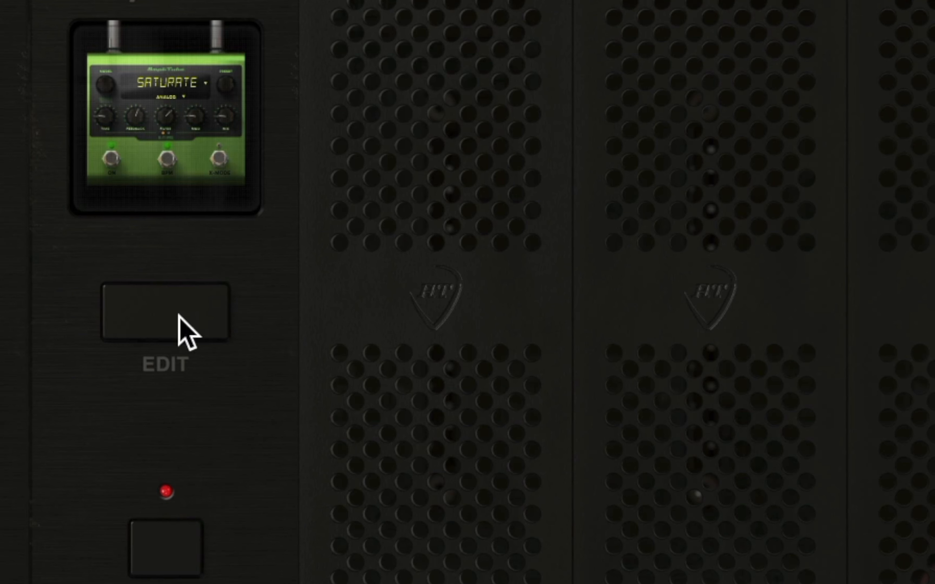
- Set the X-TIME's Mix to 16% and fine-tune the fuzz pedal's Drive around 2.82
{"action": "left_click", "coordinate": [177, 317]}
{"action": "mouse_move", "coordinate": [672, 323]}
{"action": "left_mouse_down"}
{"action": "mouse_move", "coordinate": [663, 345]}
{"action": "mouse_move", "coordinate": [665, 314]}
{"action": "left_mouse_up"}
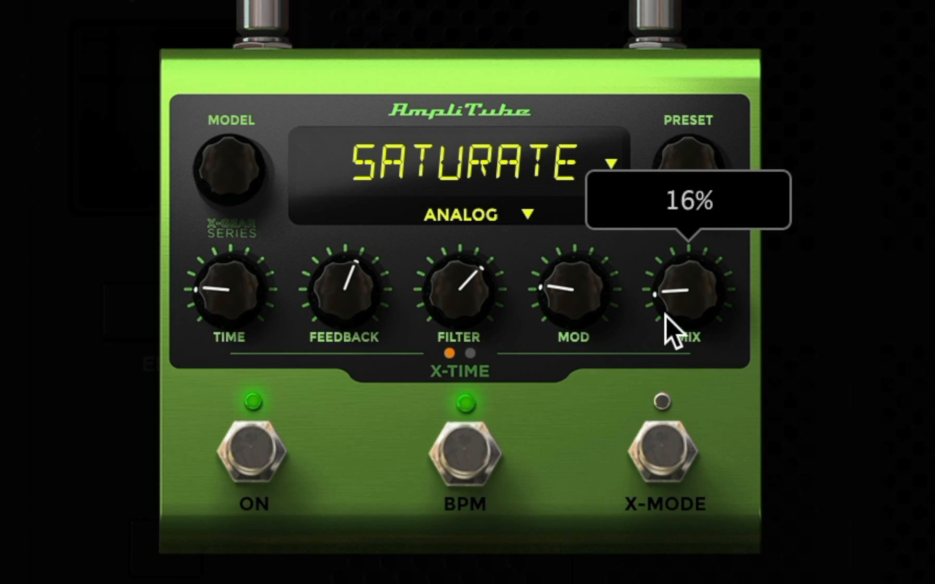
{"action": "left_click", "coordinate": [344, 289]}
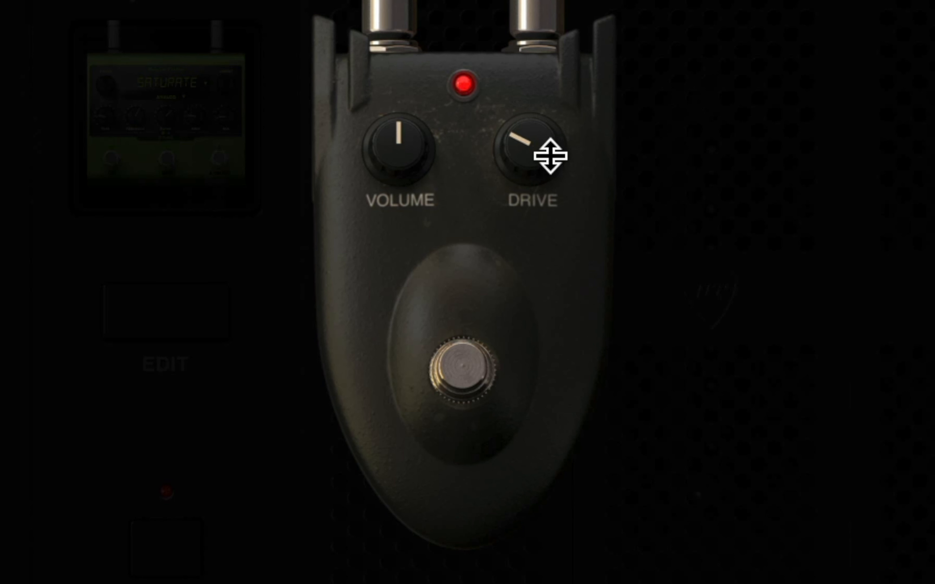
{"action": "mouse_move", "coordinate": [564, 143]}
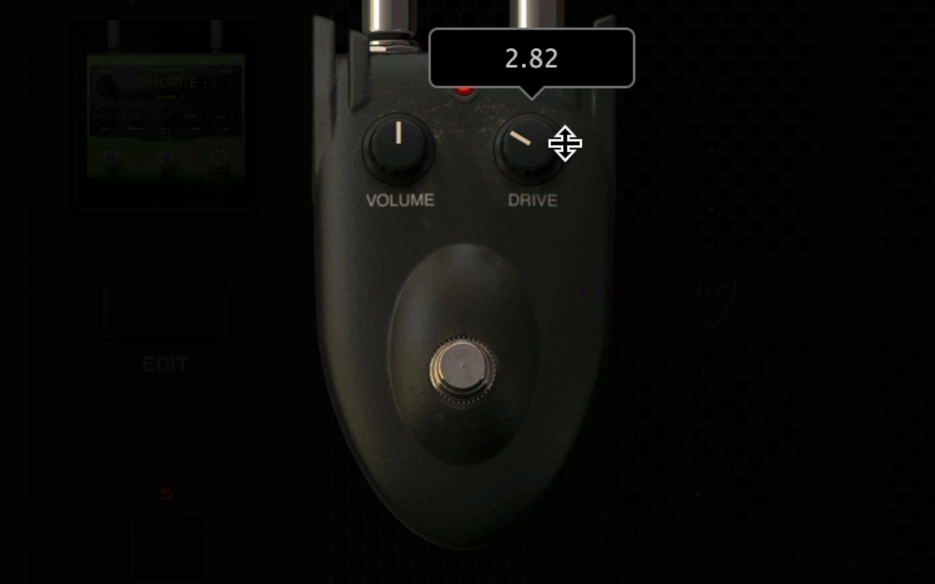
{"action": "left_click_drag", "start_coordinate": [564, 143], "coordinate": [563, 140]}
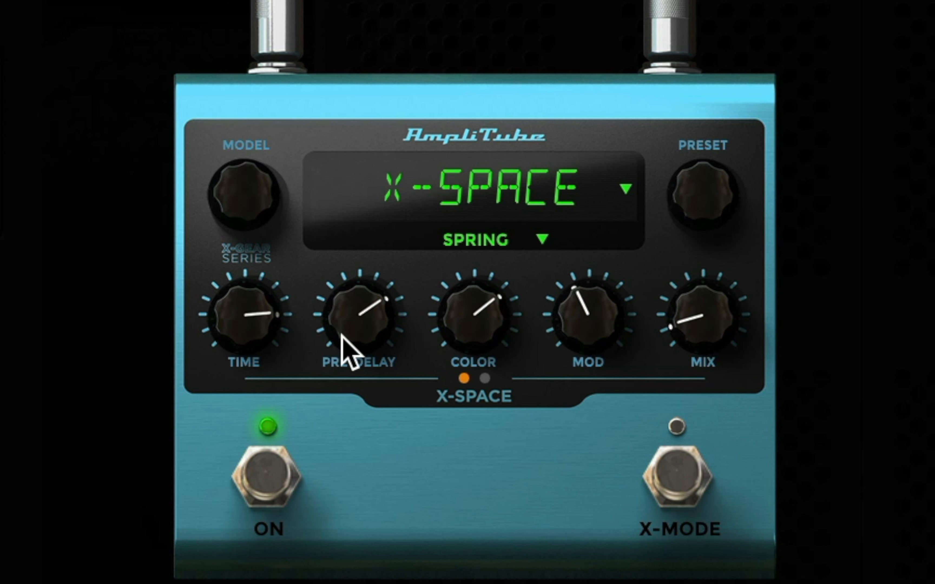
- Lower the X-SPACE's Pre-Delay in stages to just below its midpoint and raise Time slightly
{"action": "left_click_drag", "start_coordinate": [342, 350], "coordinate": [303, 443]}
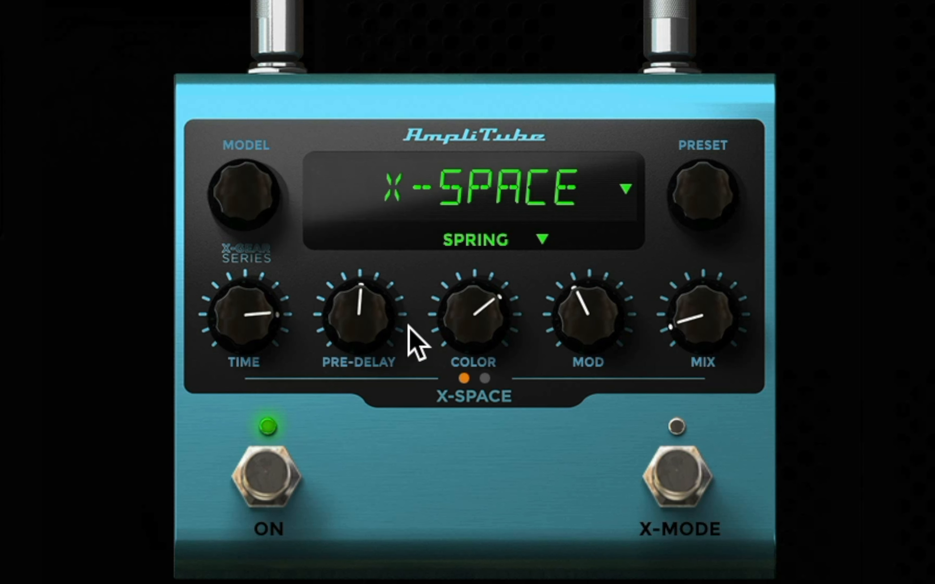
{"action": "left_click_drag", "start_coordinate": [381, 334], "coordinate": [344, 388]}
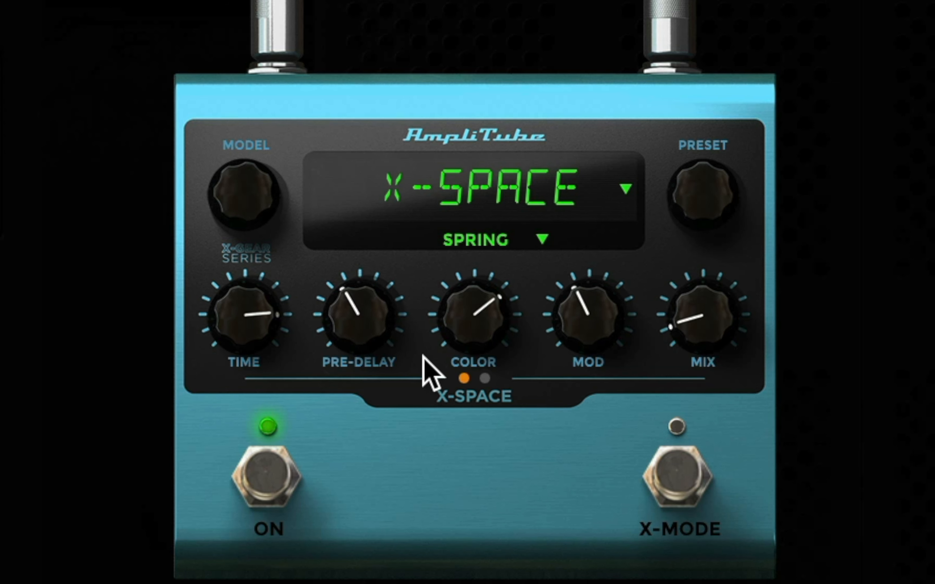
{"action": "left_click_drag", "start_coordinate": [261, 335], "coordinate": [275, 293]}
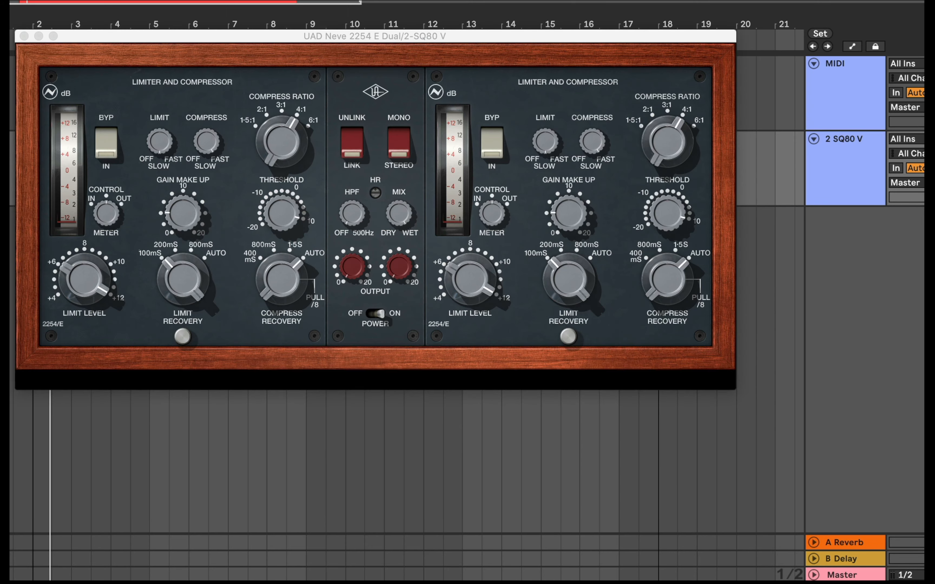
- Set the Neve 2254 E Dual's Compress speed to Slow, lower its Threshold and nudge Gain Make Up upward
{"action": "left_click_drag", "start_coordinate": [322, 38], "coordinate": [326, 78]}
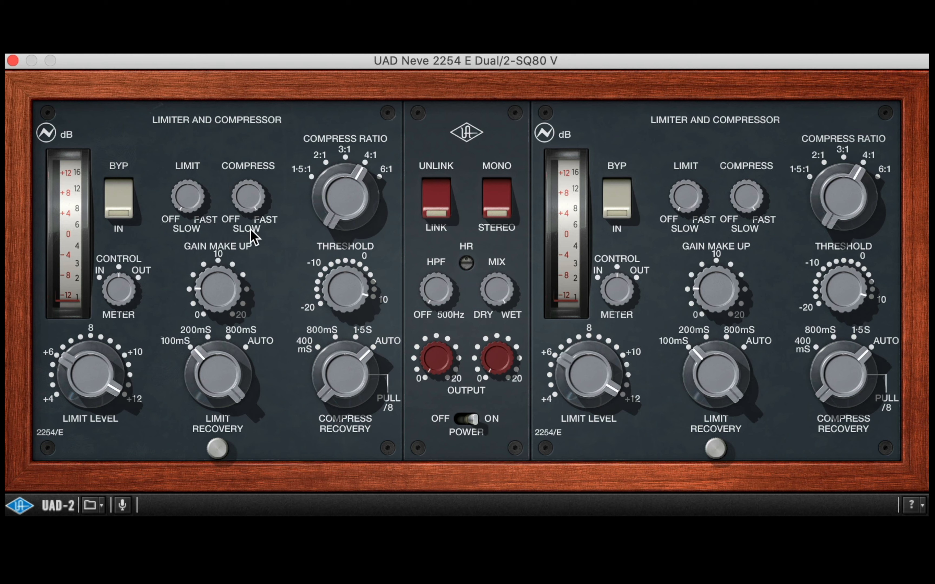
{"action": "left_click", "coordinate": [256, 199]}
{"action": "left_click_drag", "start_coordinate": [347, 295], "coordinate": [324, 341]}
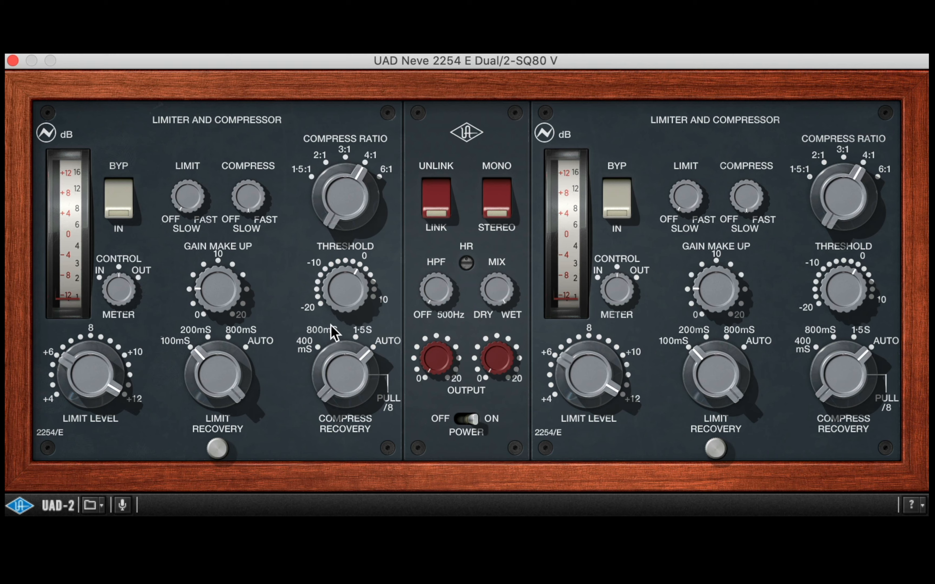
{"action": "left_click_drag", "start_coordinate": [344, 285], "coordinate": [305, 332]}
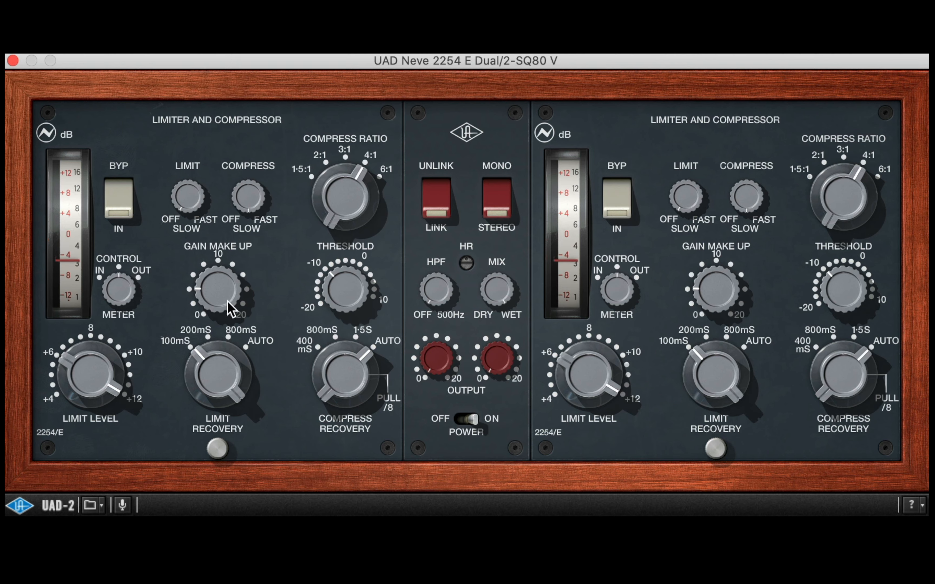
{"action": "left_click_drag", "start_coordinate": [229, 298], "coordinate": [228, 294]}
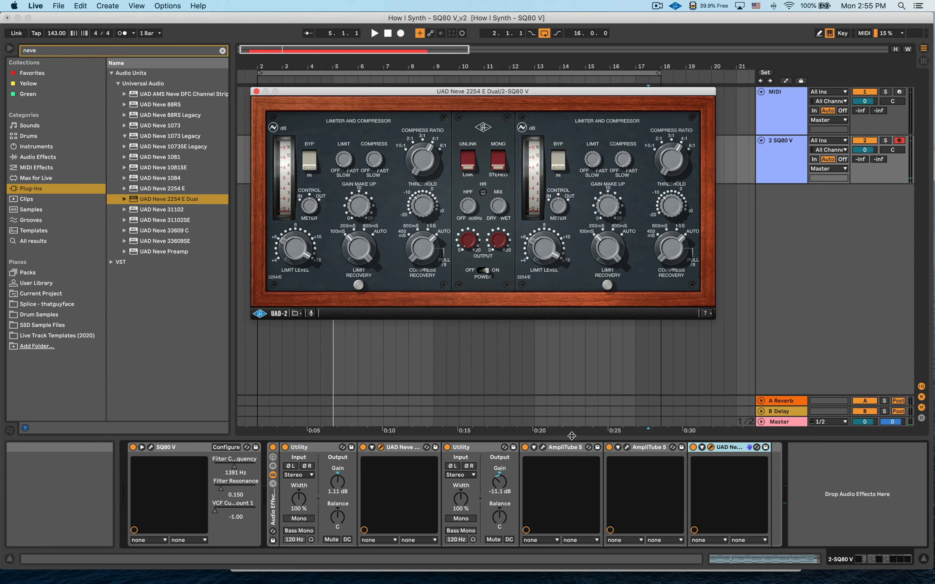
- Reopen the SQ80 V synth and switch to its Hardware view
{"action": "left_click", "coordinate": [150, 449]}
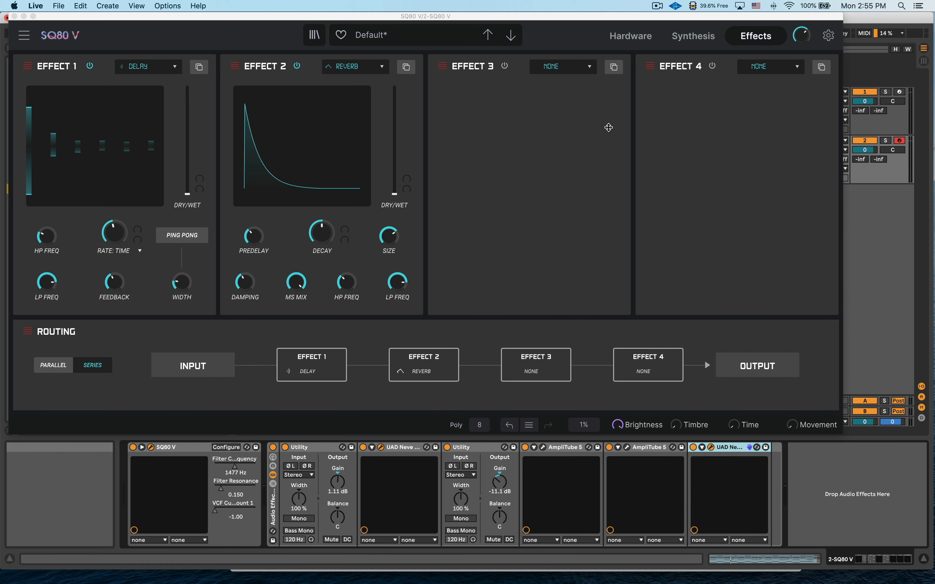
{"action": "left_click", "coordinate": [623, 40]}
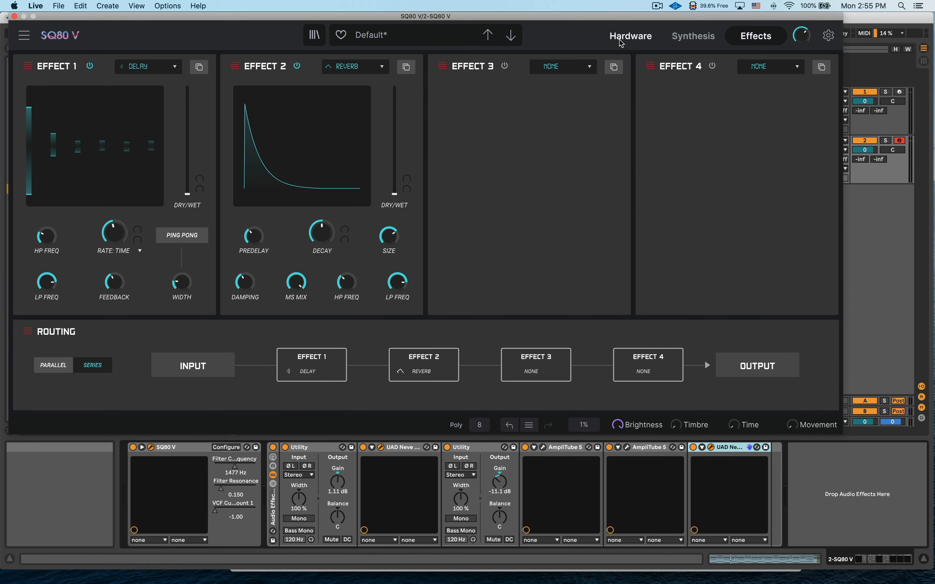